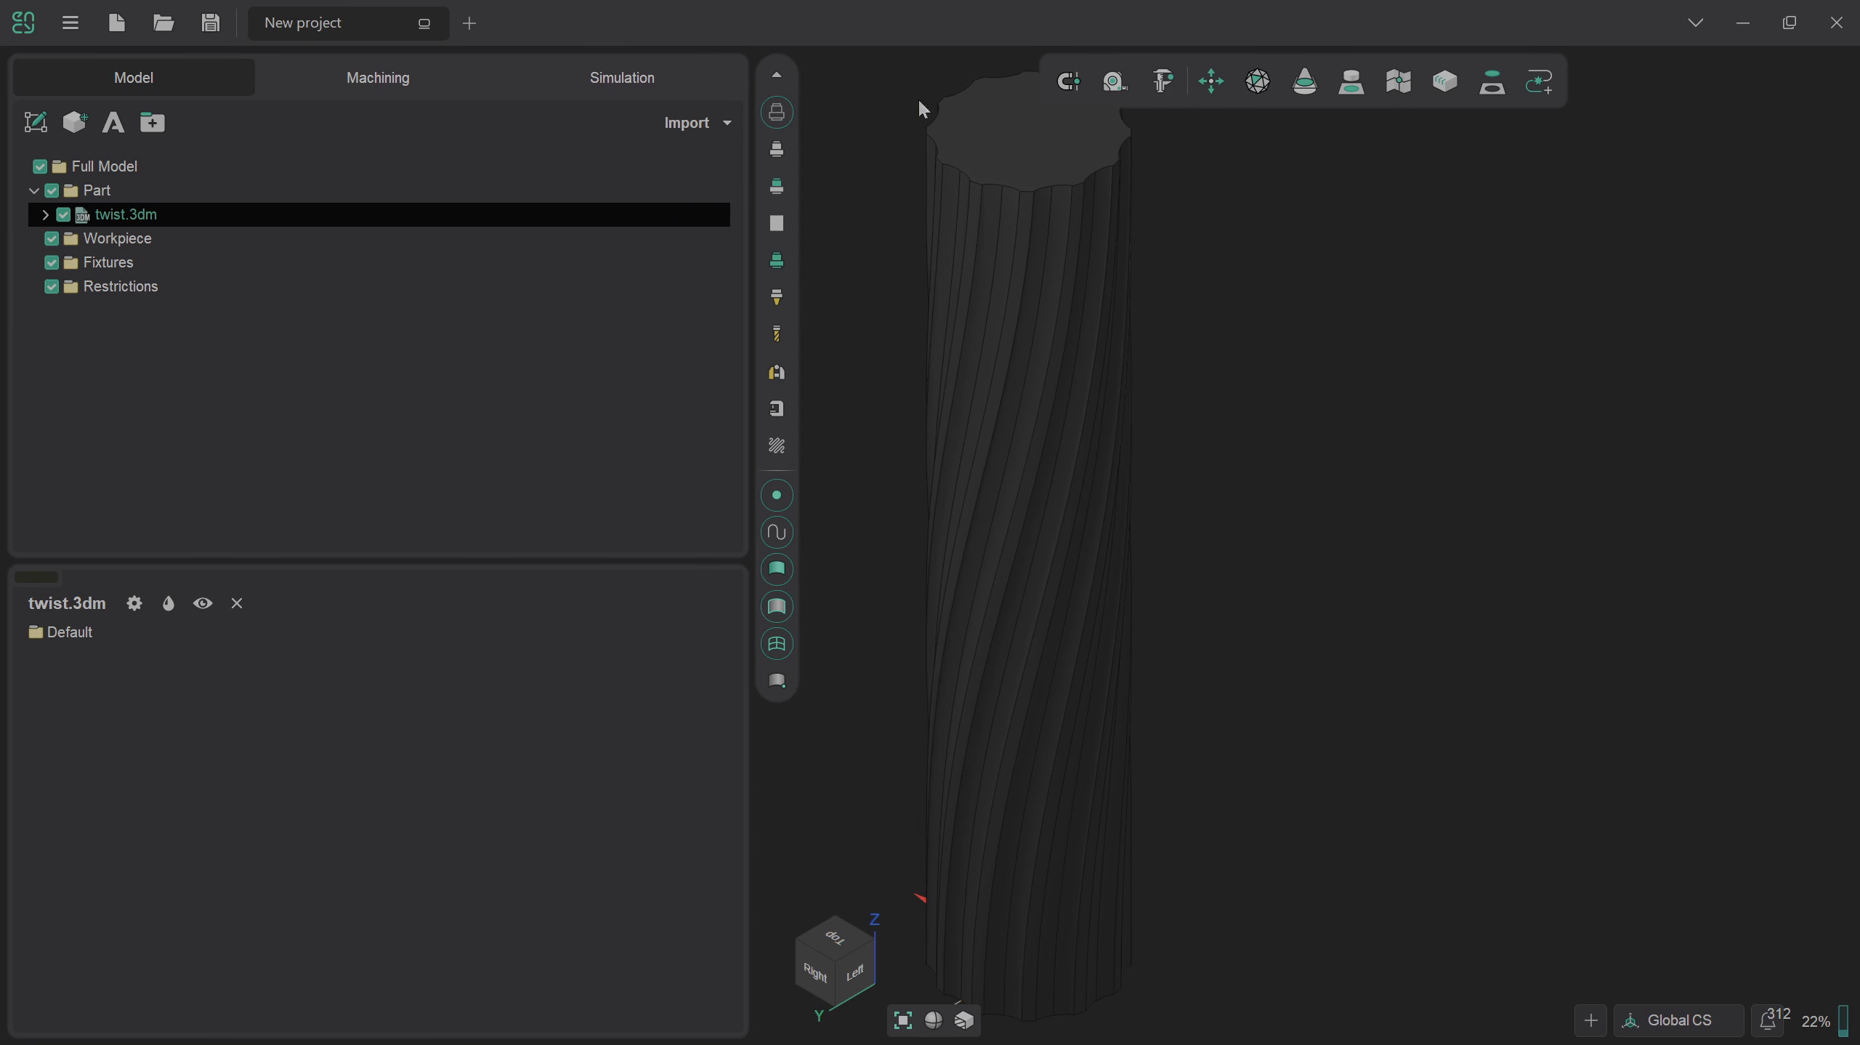
Check the overall dimensions of the twist.3dm part in its object properties.
{"action": "left_click", "coordinate": [132, 604]}
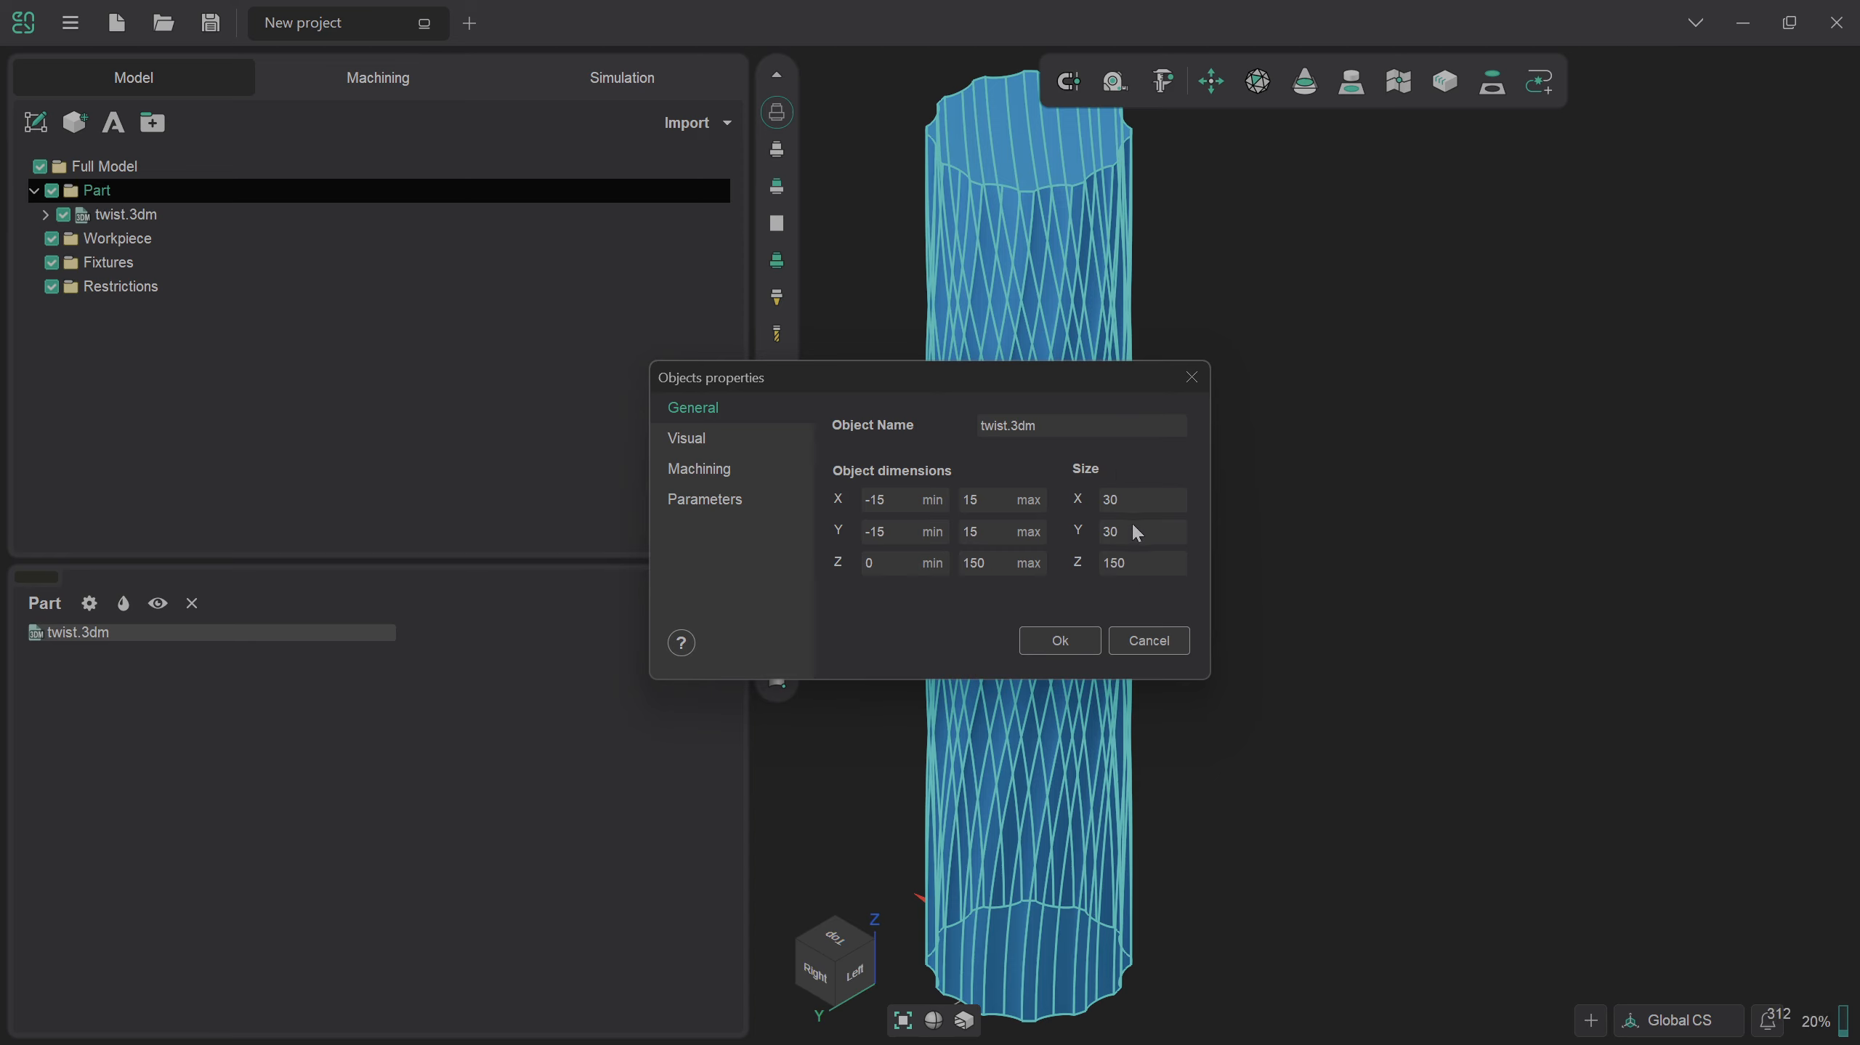
{"action": "left_click", "coordinate": [1088, 636]}
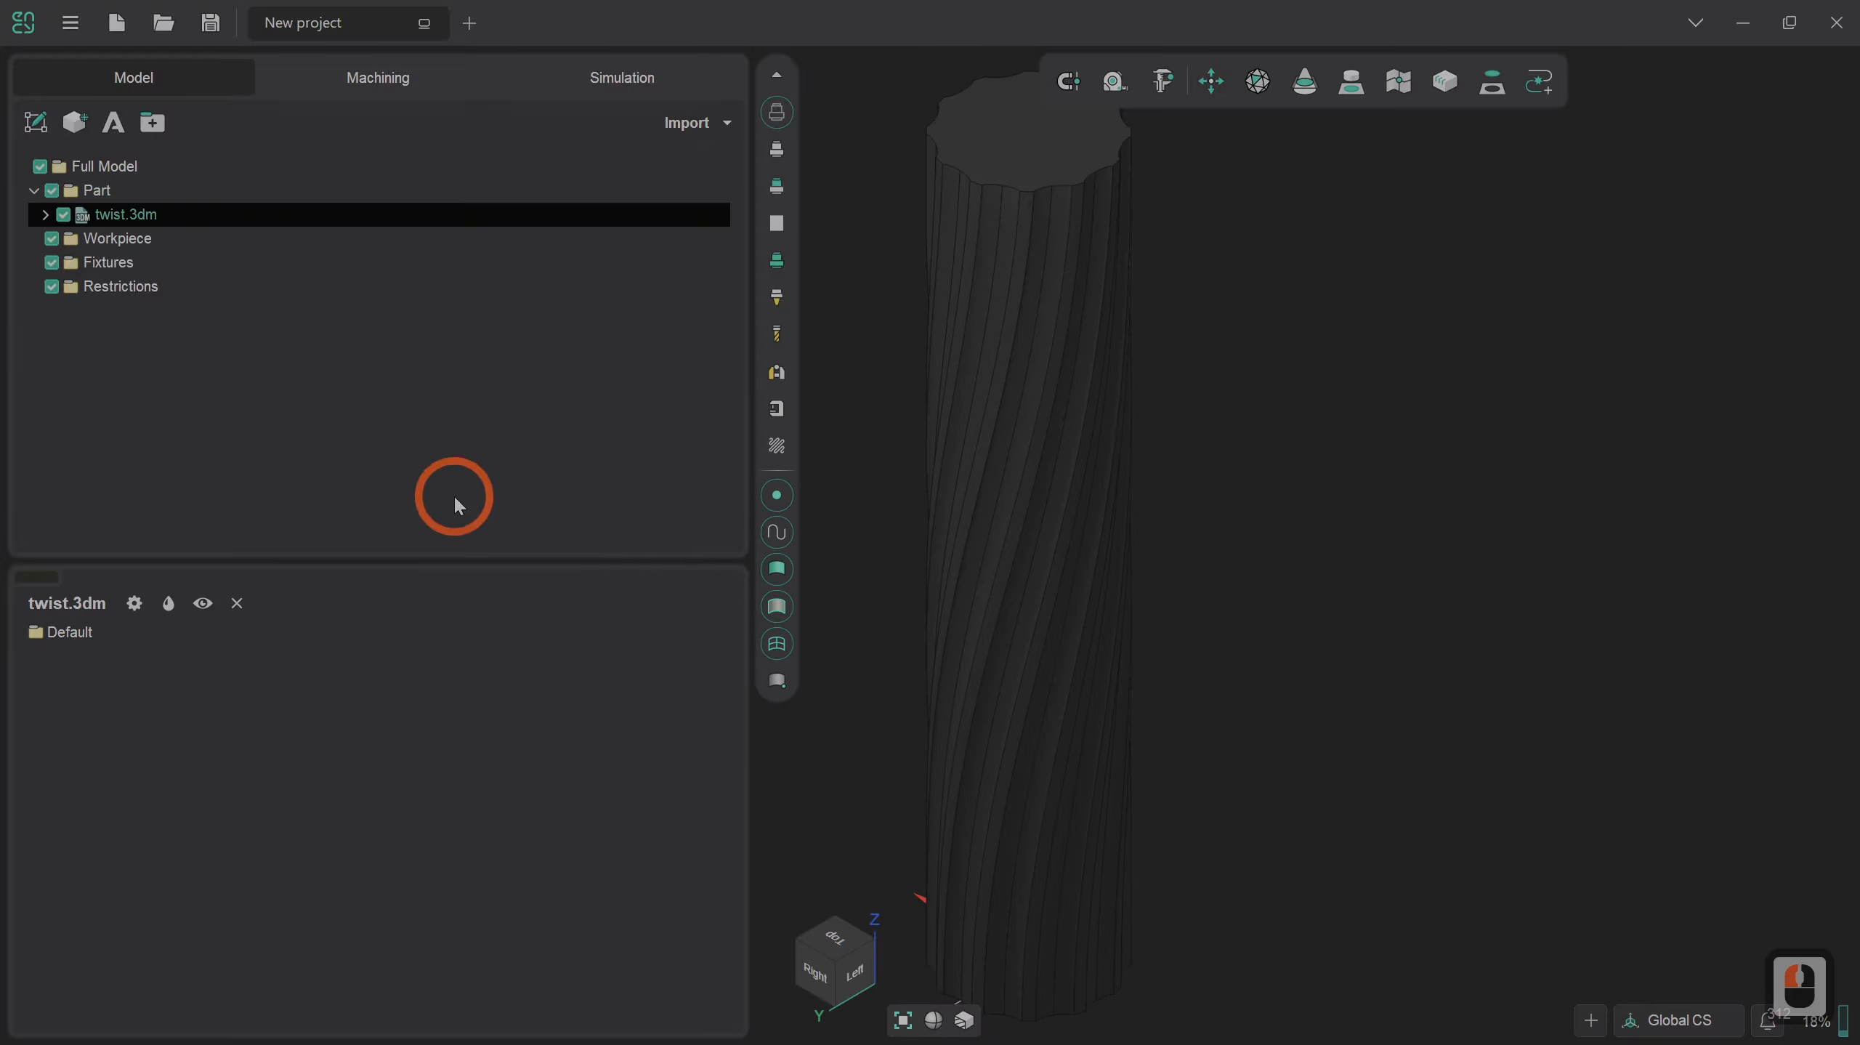
Scale the twist.3dm part by a factor of 5 about the origin.
{"action": "left_click", "coordinate": [997, 151]}
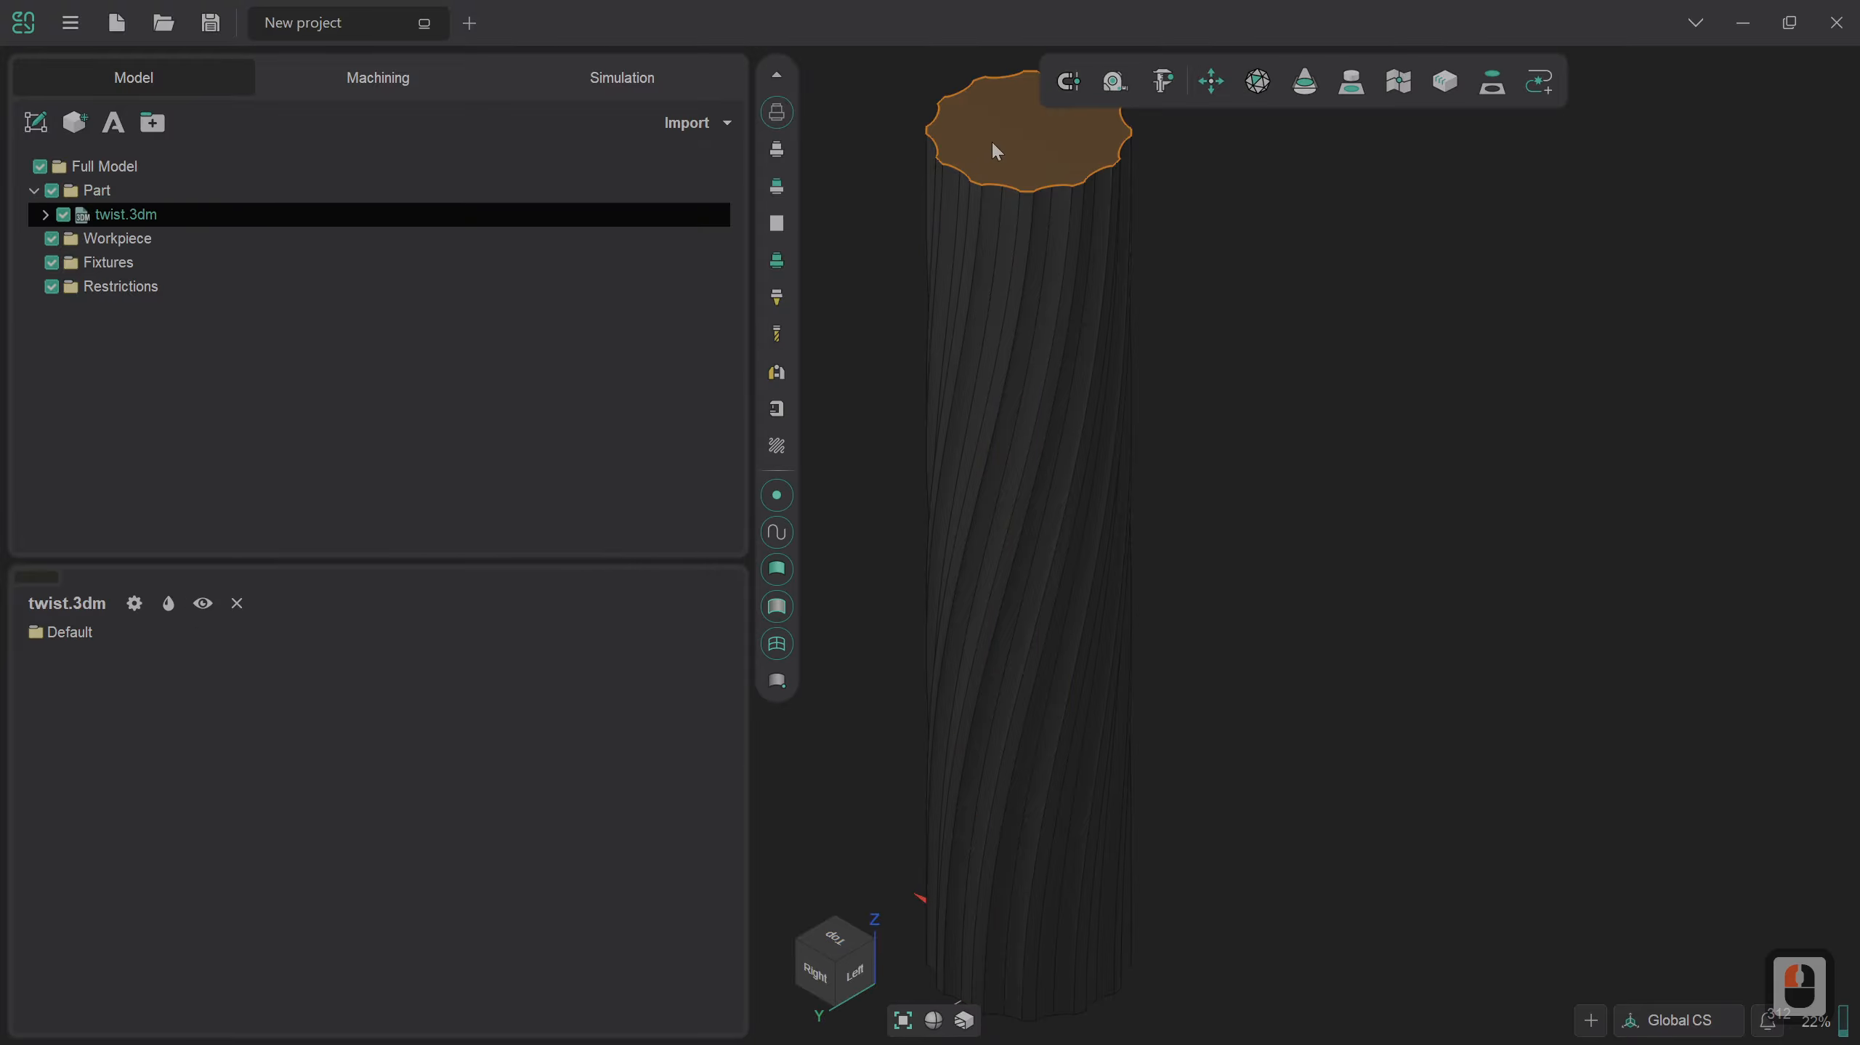
{"action": "left_click", "coordinate": [1212, 82]}
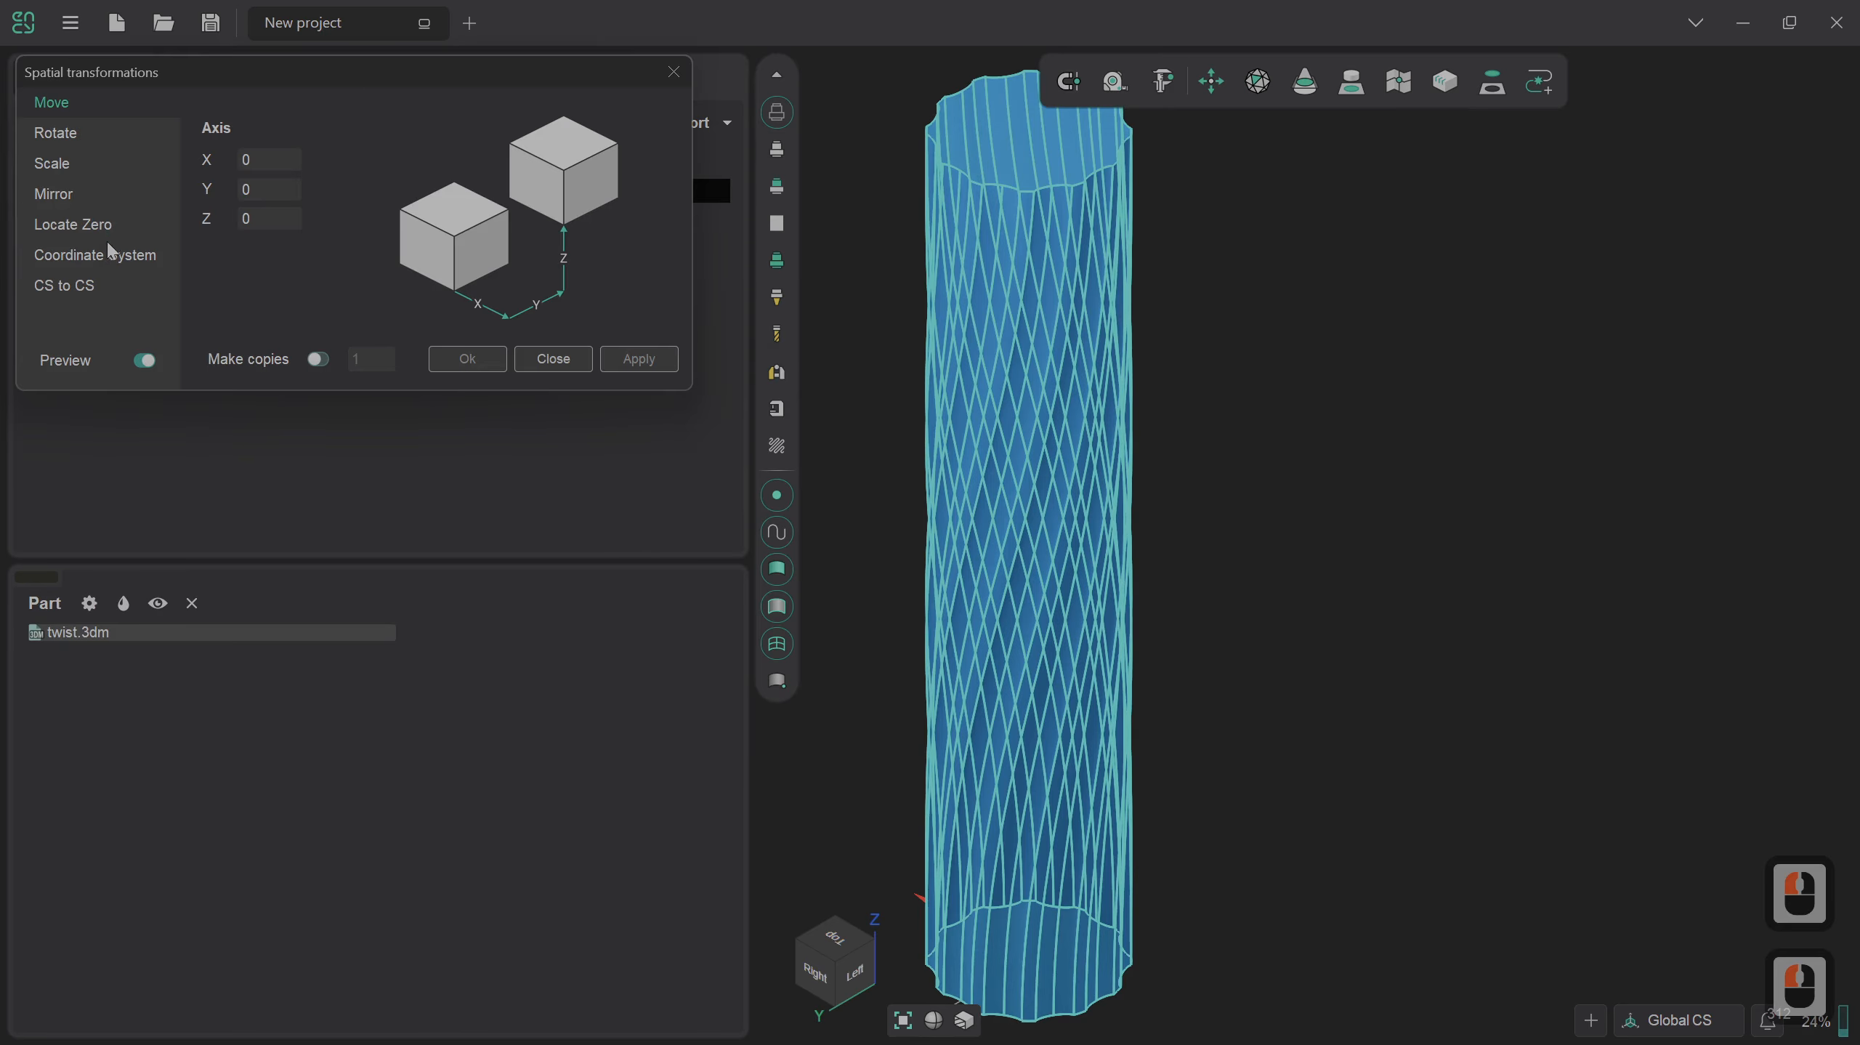
{"action": "left_click", "coordinate": [74, 170]}
{"action": "double_click", "coordinate": [371, 218]}
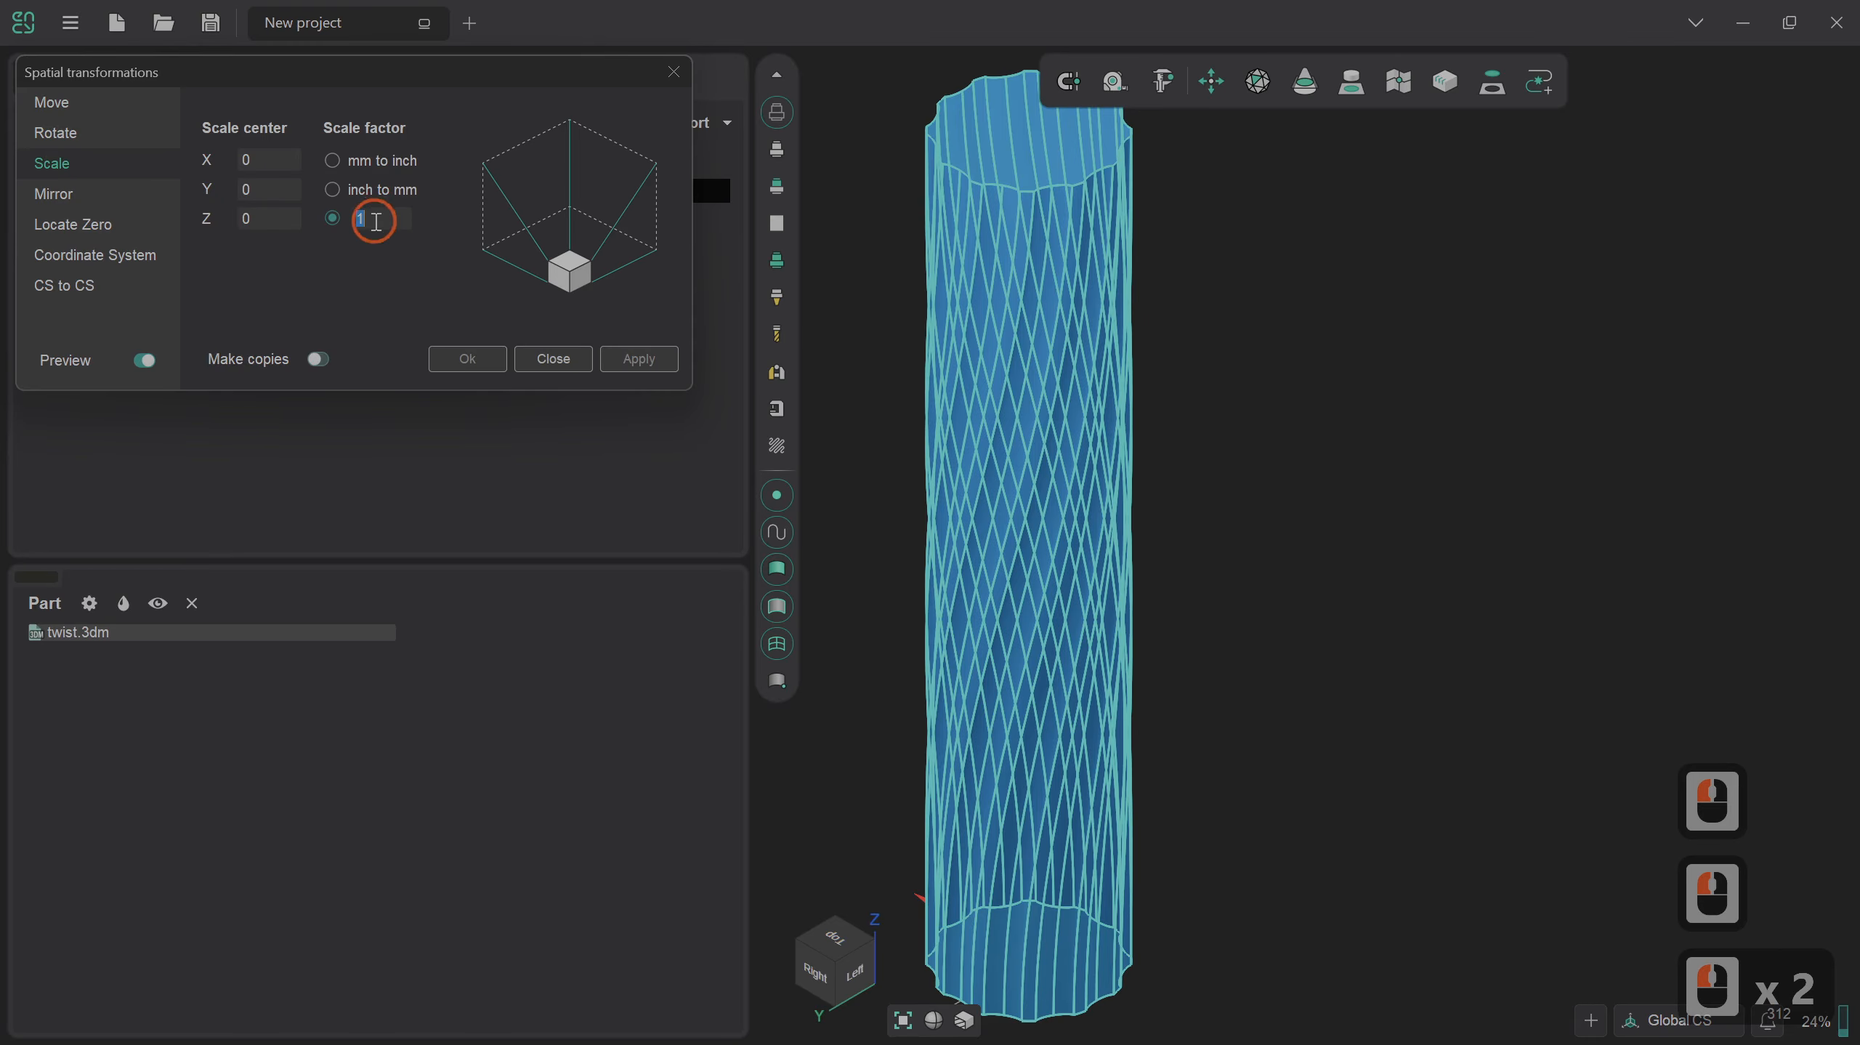
{"action": "type", "text": "5"}
{"action": "left_click", "coordinate": [639, 358]}
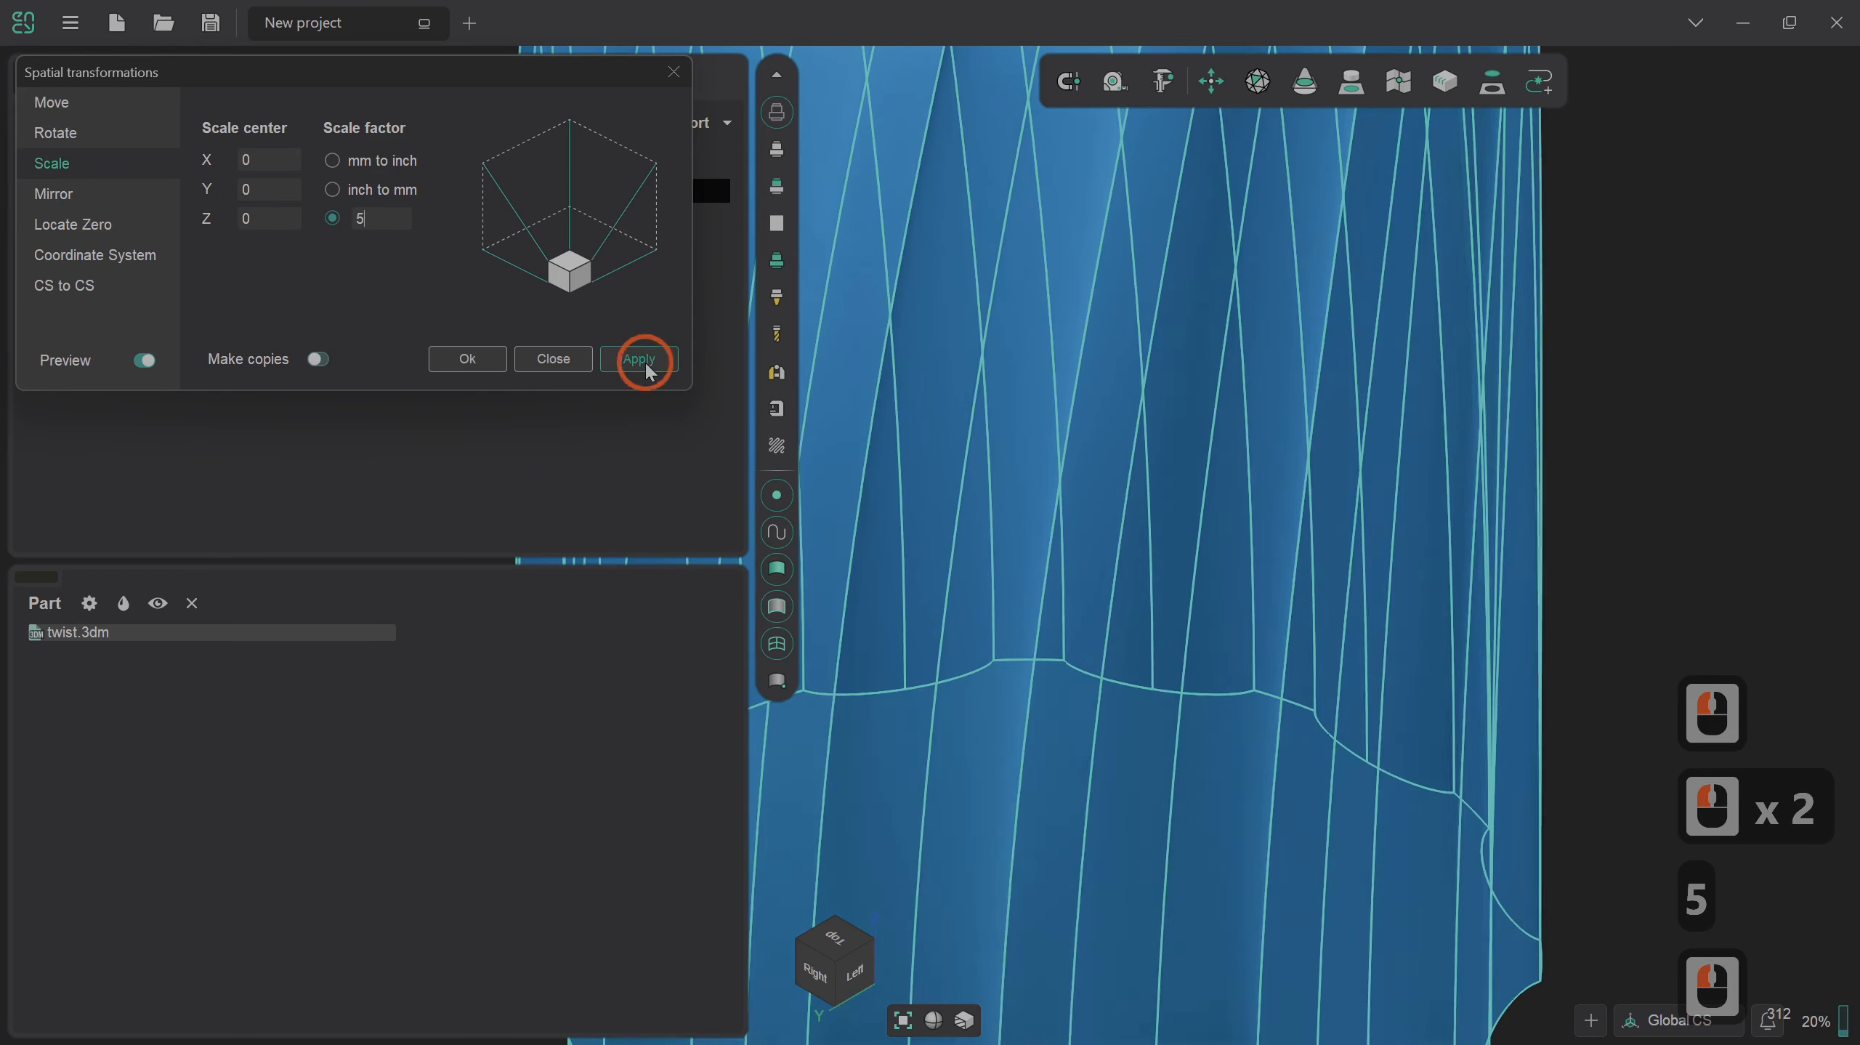
Locate the part's zero point at the middle of X, the middle of Y and the minimum of Z.
{"action": "left_click", "coordinate": [131, 228]}
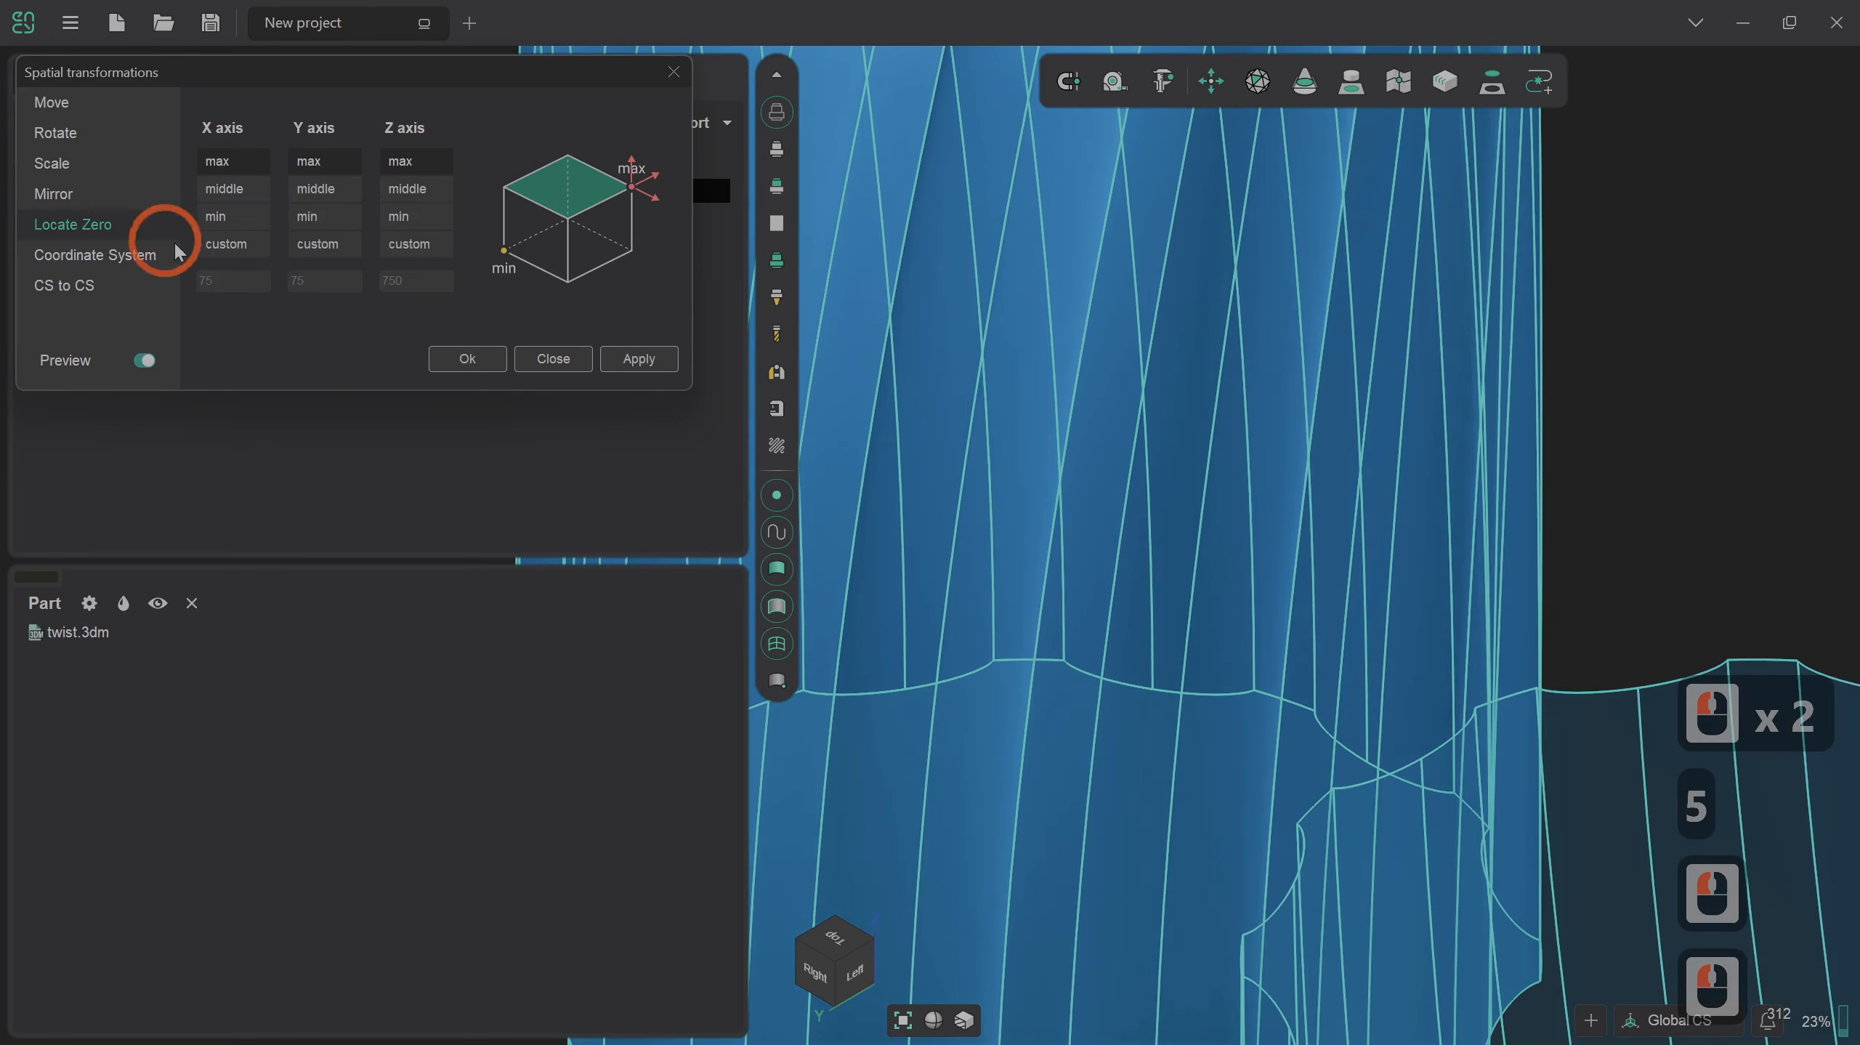
{"action": "left_click", "coordinate": [233, 191]}
{"action": "left_click", "coordinate": [320, 196]}
{"action": "left_click", "coordinate": [399, 216]}
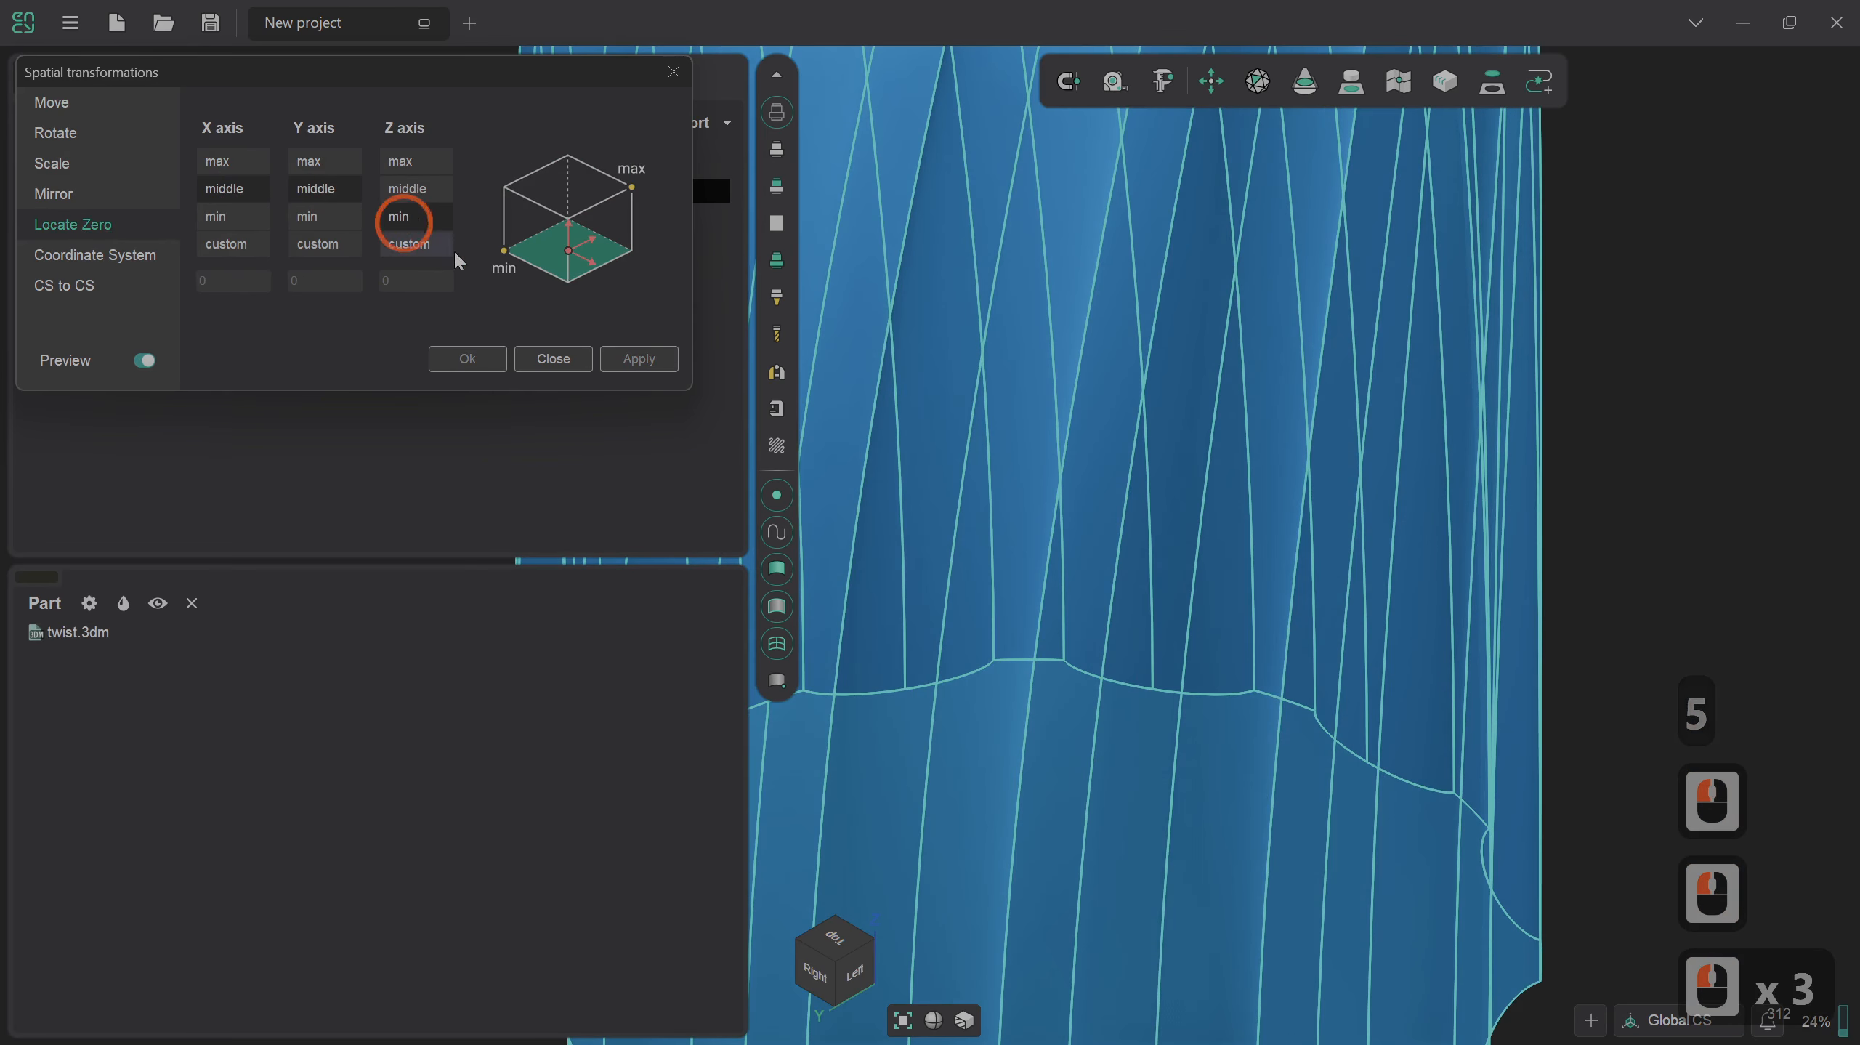
{"action": "left_click", "coordinate": [622, 360]}
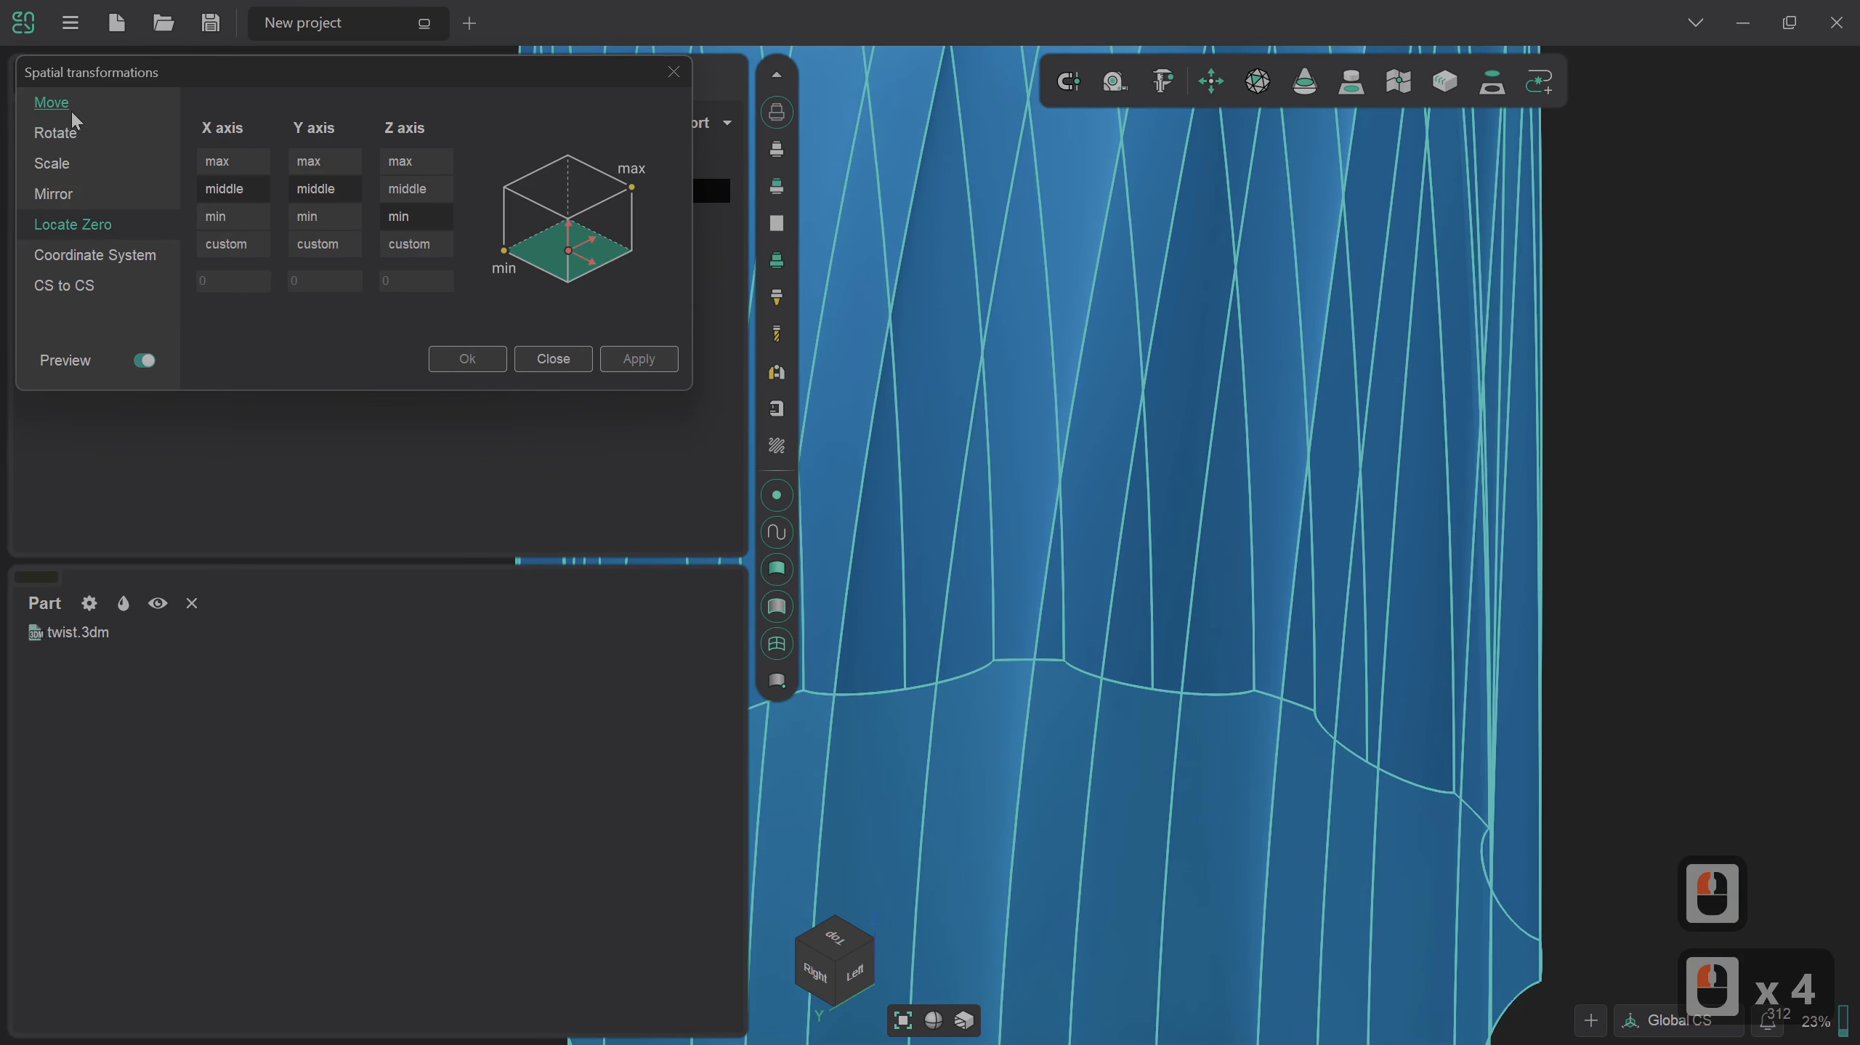
Move the twisted part 100 along the Z axis and finish the spatial transformations.
{"action": "left_click", "coordinate": [51, 103]}
{"action": "triple_click", "coordinate": [245, 218]}
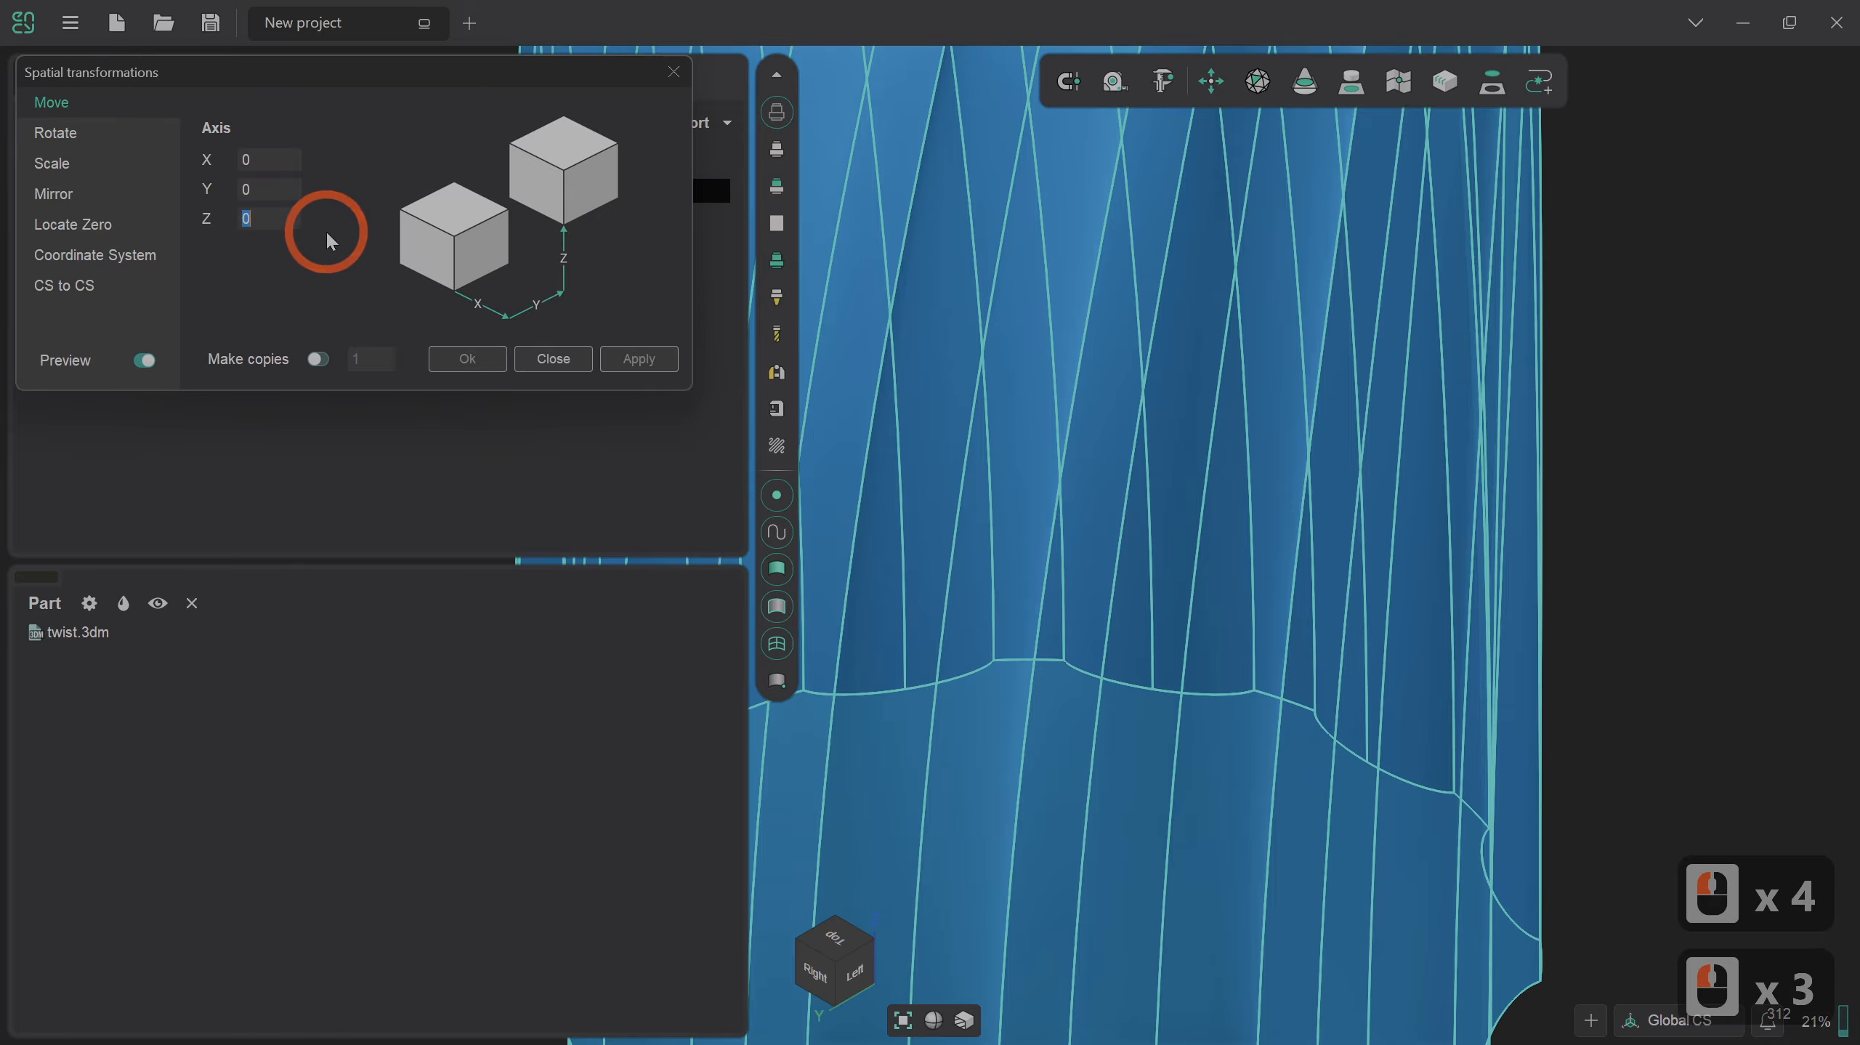
{"action": "type", "text": "100"}
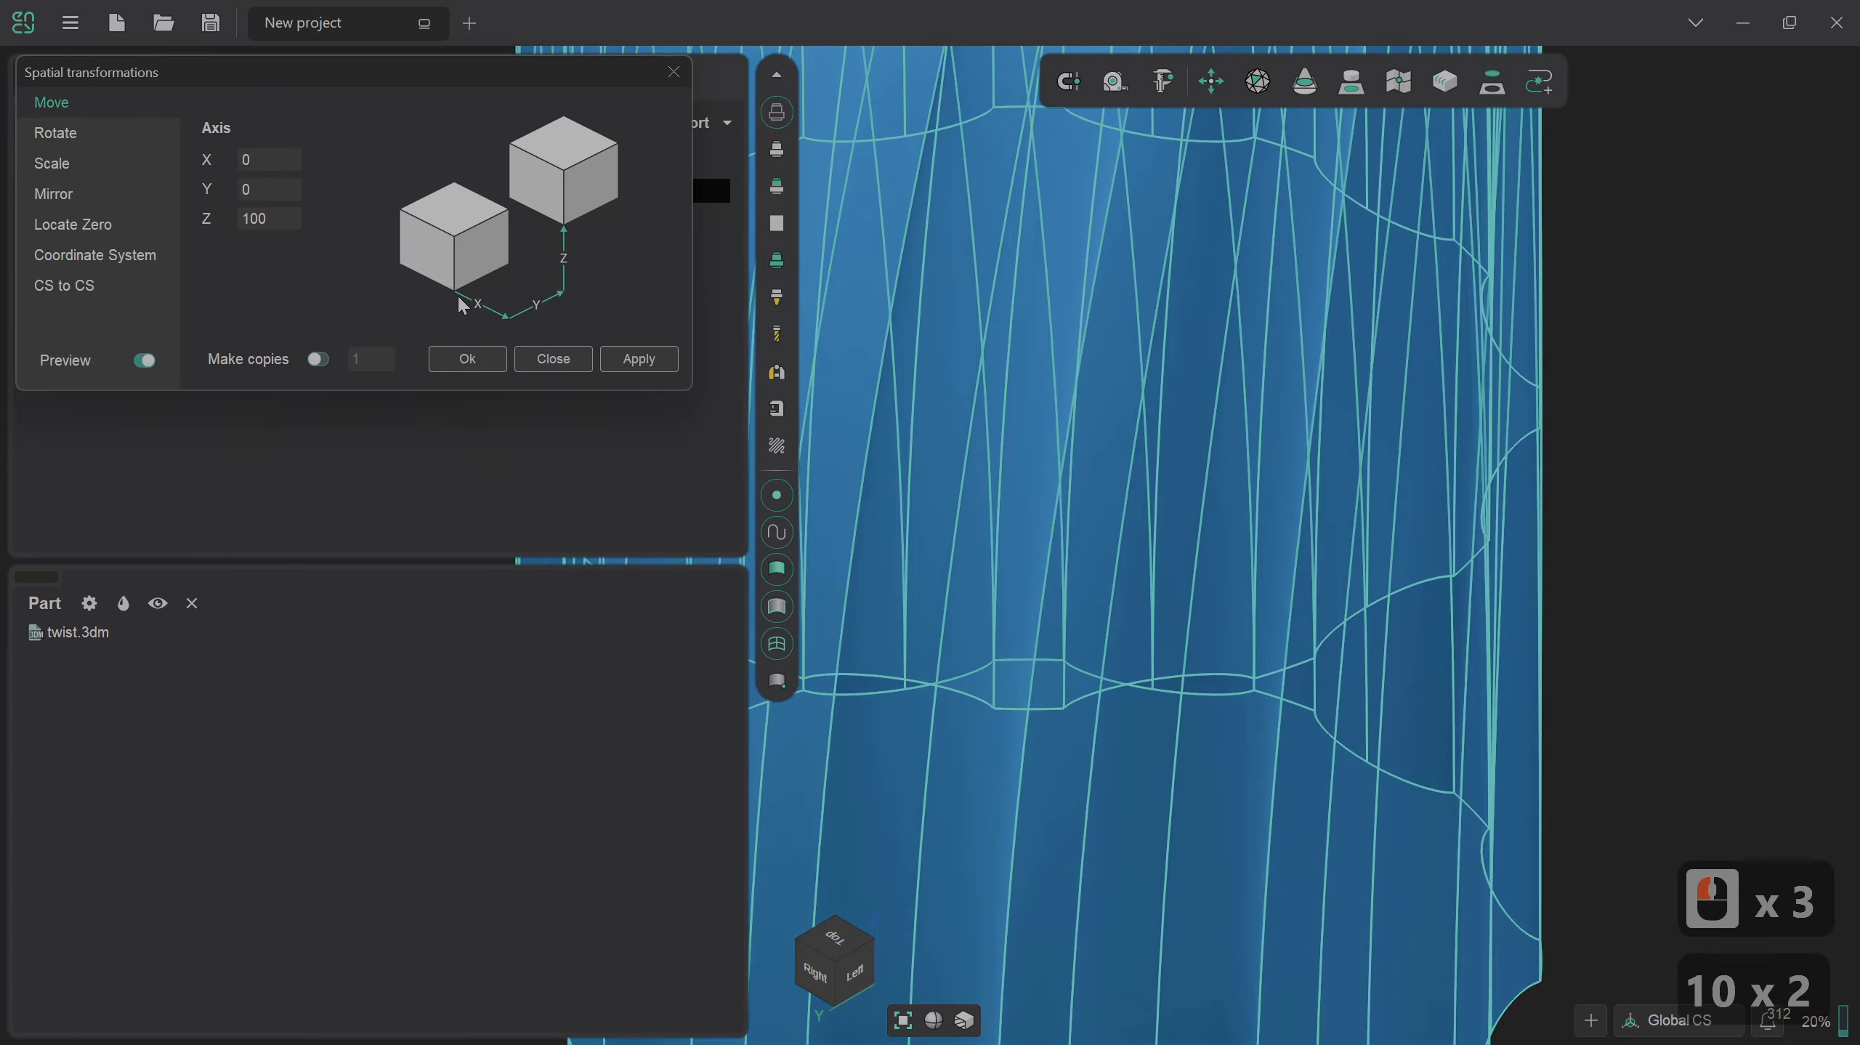
{"action": "left_click", "coordinate": [648, 366]}
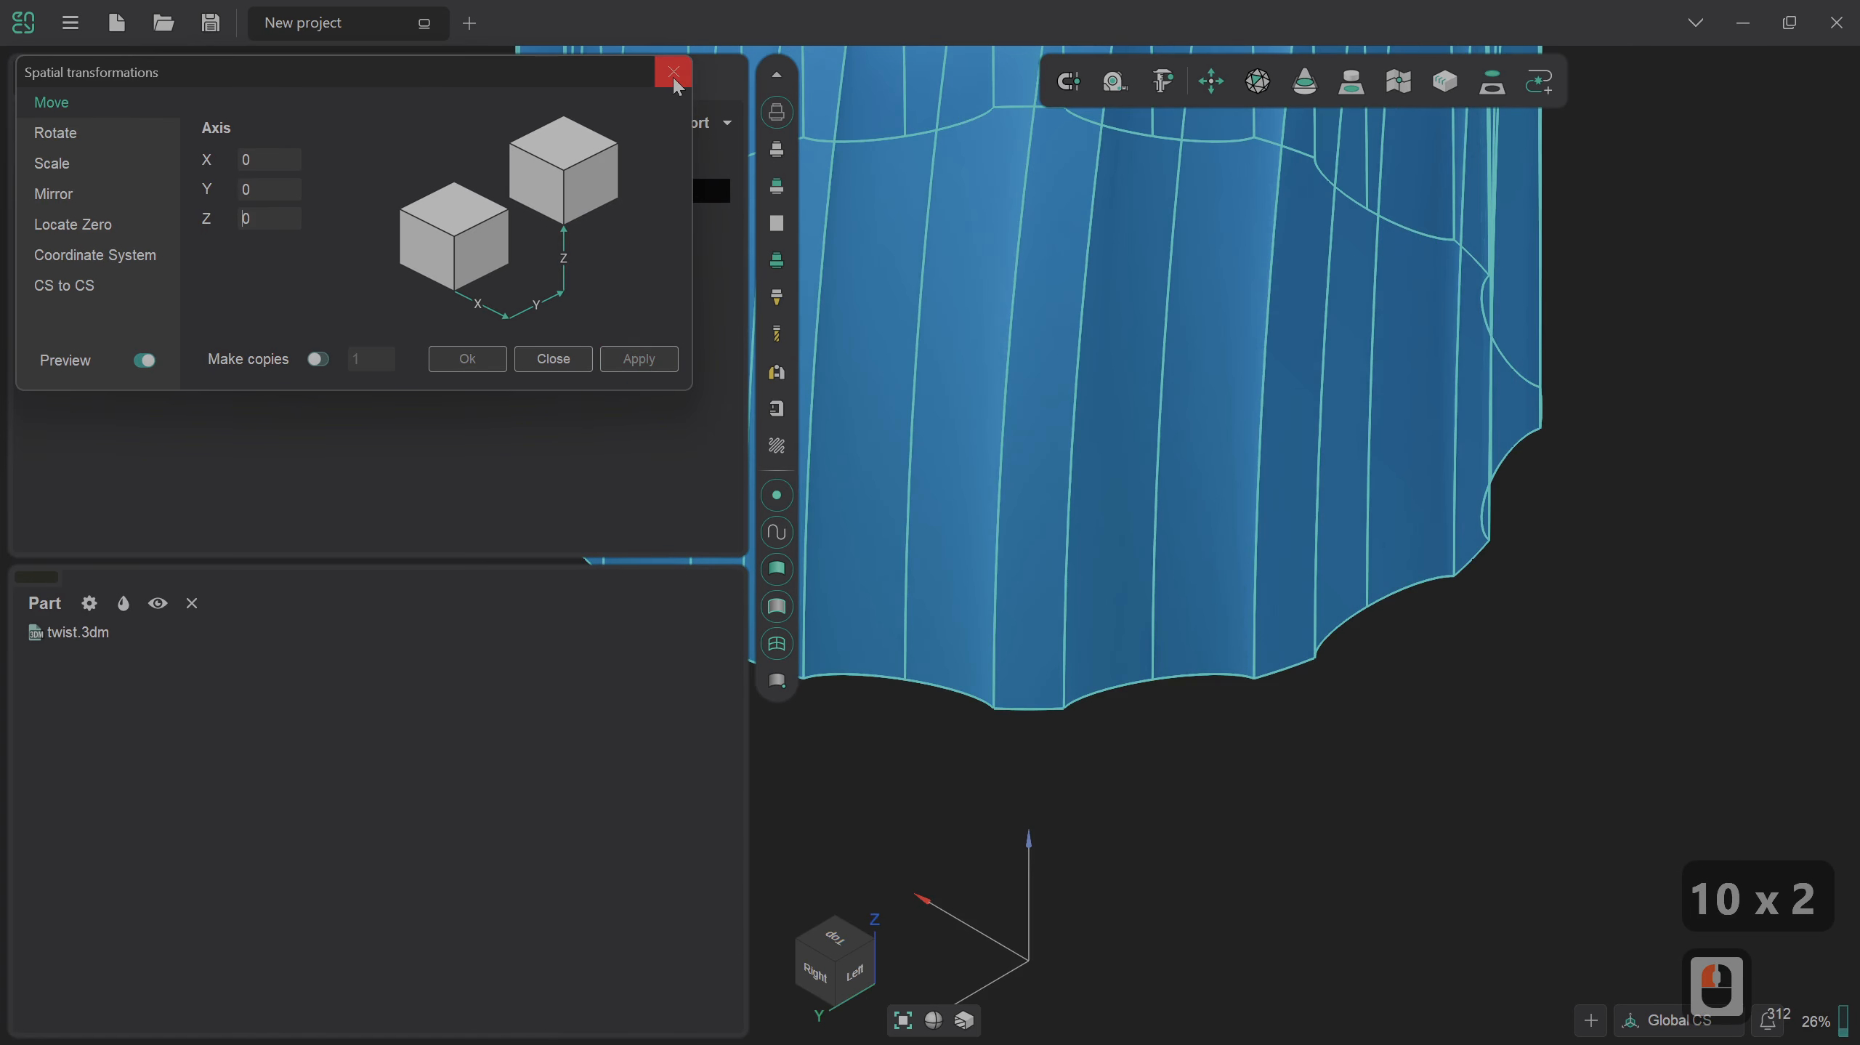
{"action": "left_click", "coordinate": [675, 79]}
{"action": "left_click", "coordinate": [1090, 506]}
{"action": "left_click", "coordinate": [1329, 726]}
{"action": "scroll", "coordinate": [1321, 732], "scroll_direction": "down", "scroll_amount": 7}
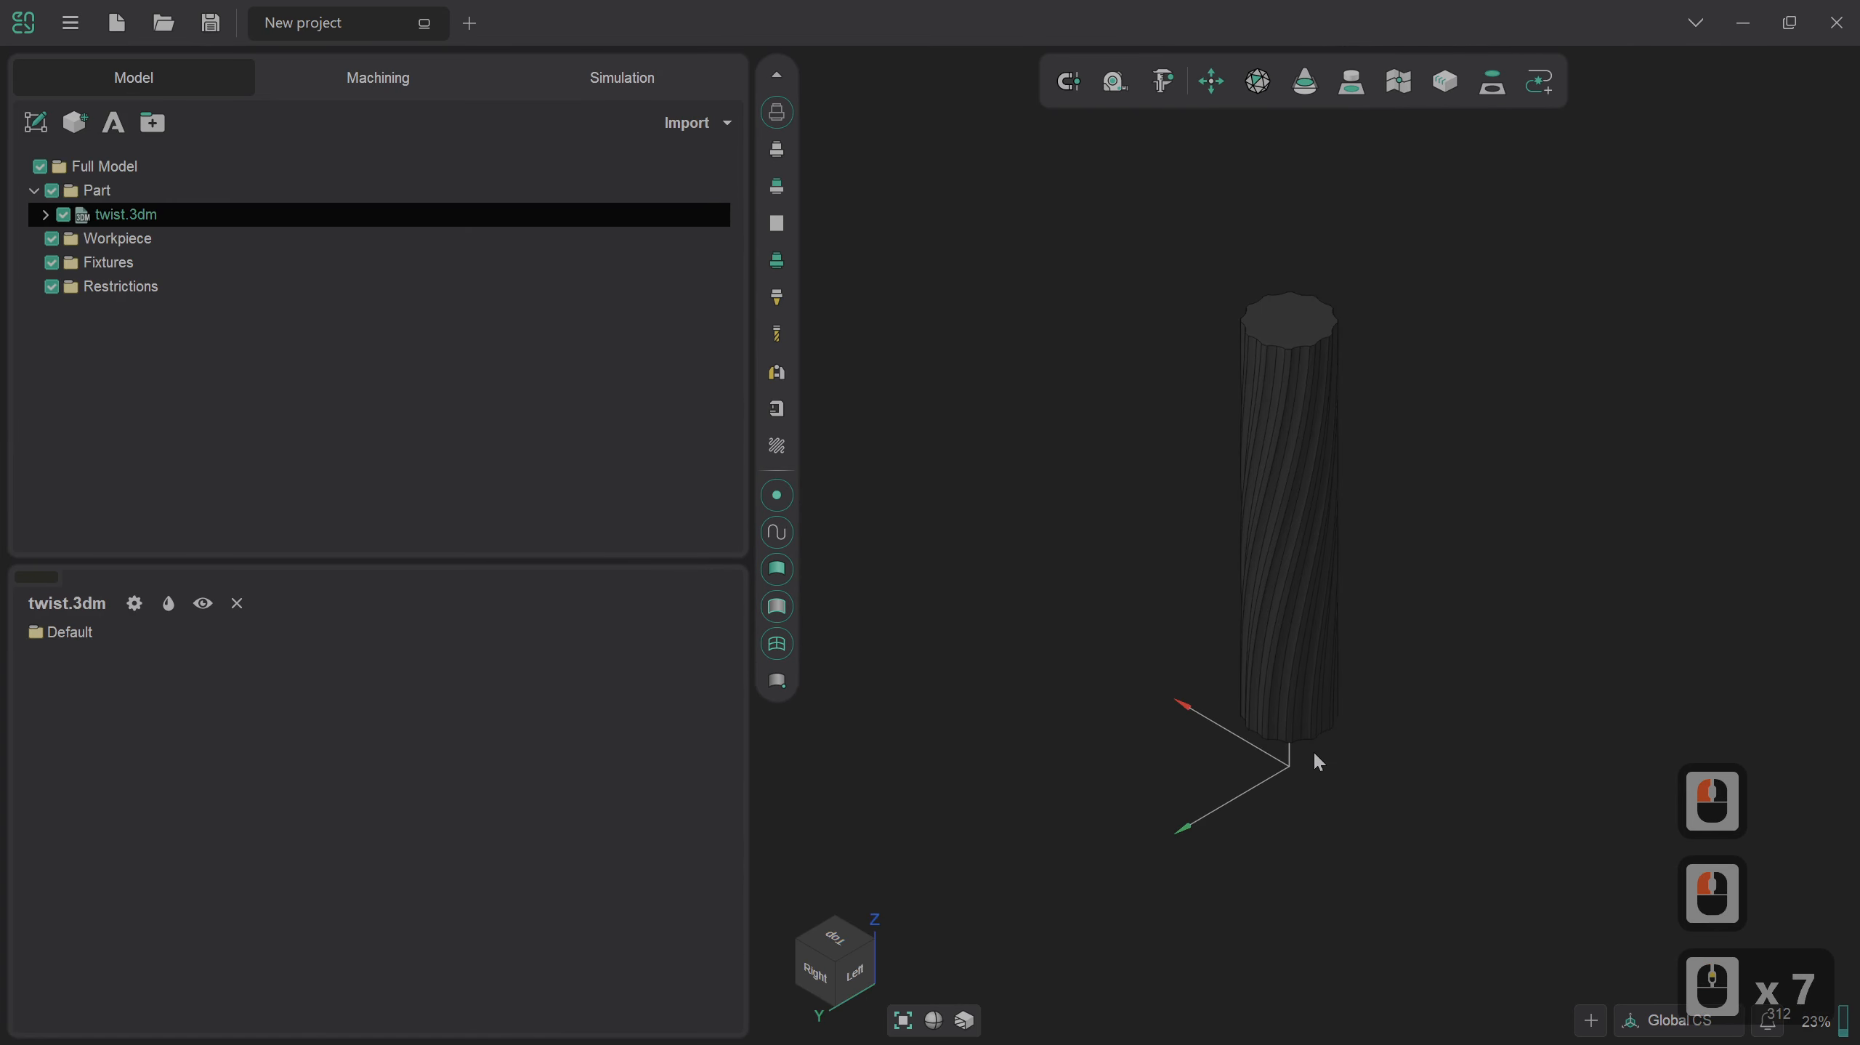
{"action": "scroll", "coordinate": [1344, 381], "scroll_direction": "up", "scroll_amount": 3}
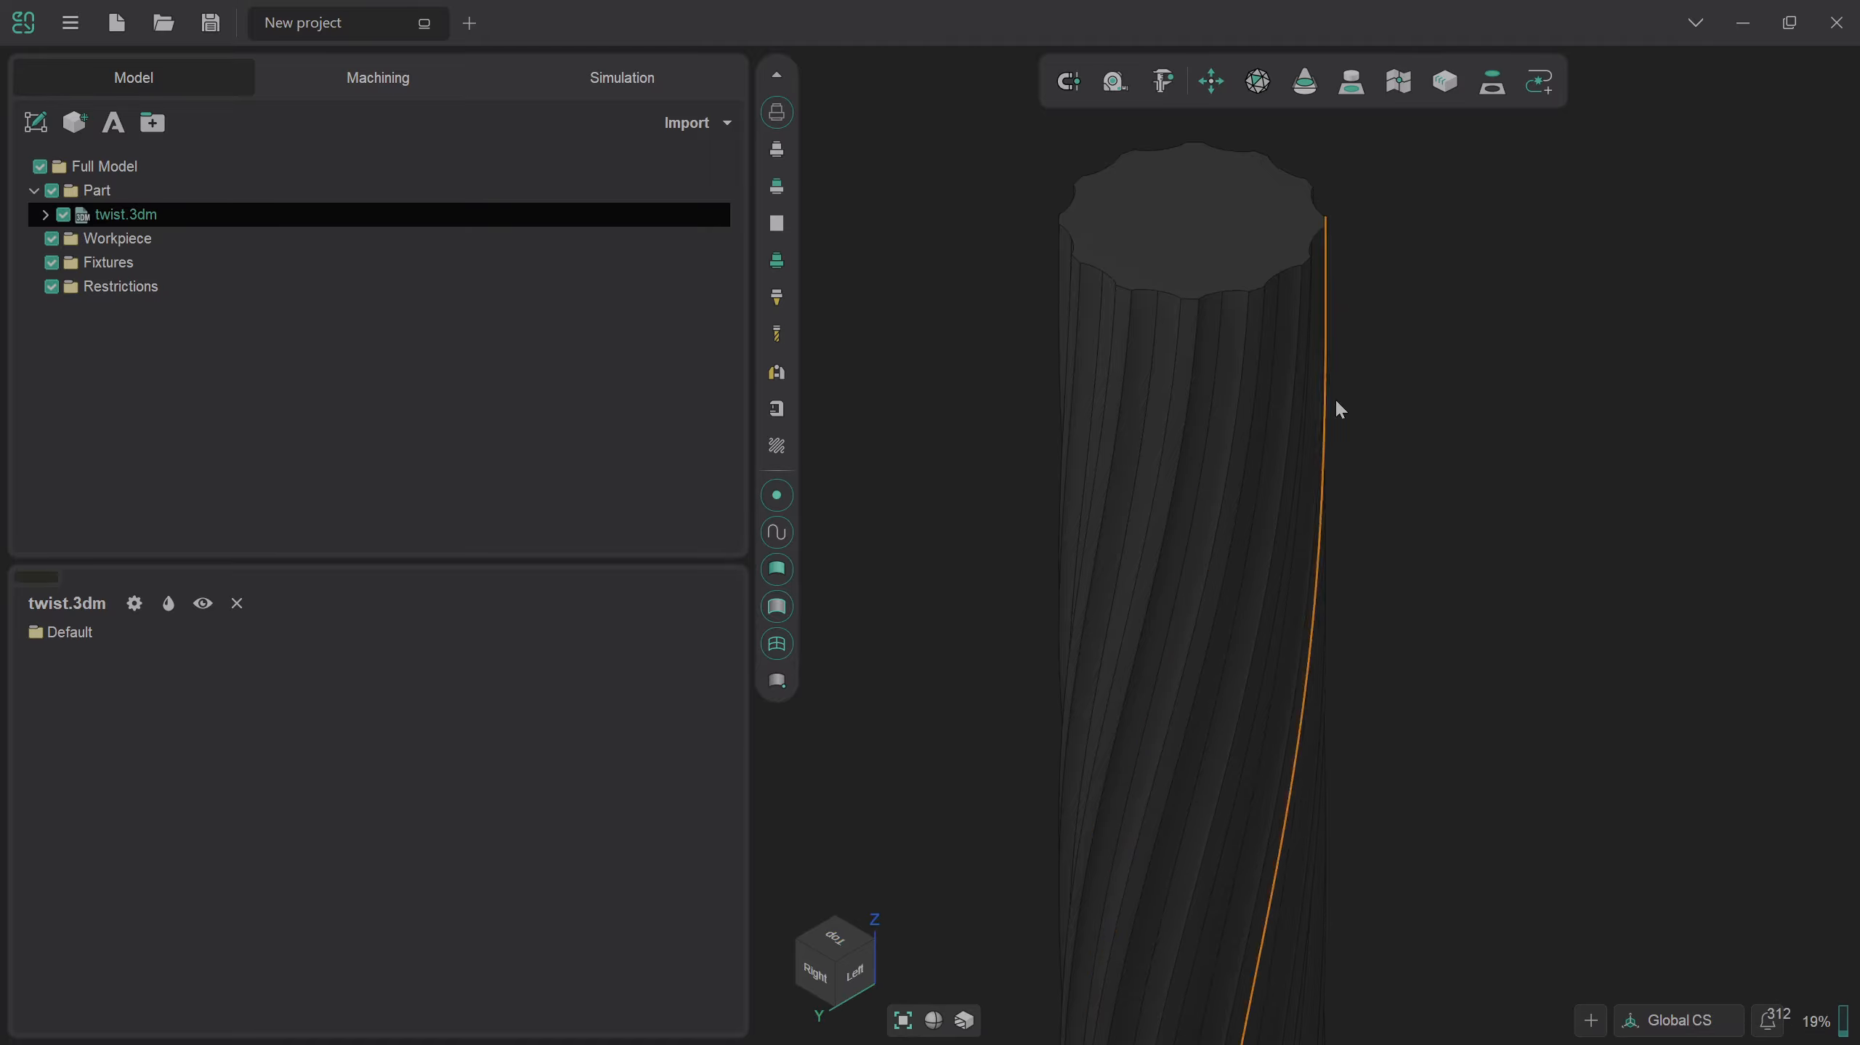
{"action": "scroll", "coordinate": [1378, 323], "scroll_direction": "down", "scroll_amount": 2}
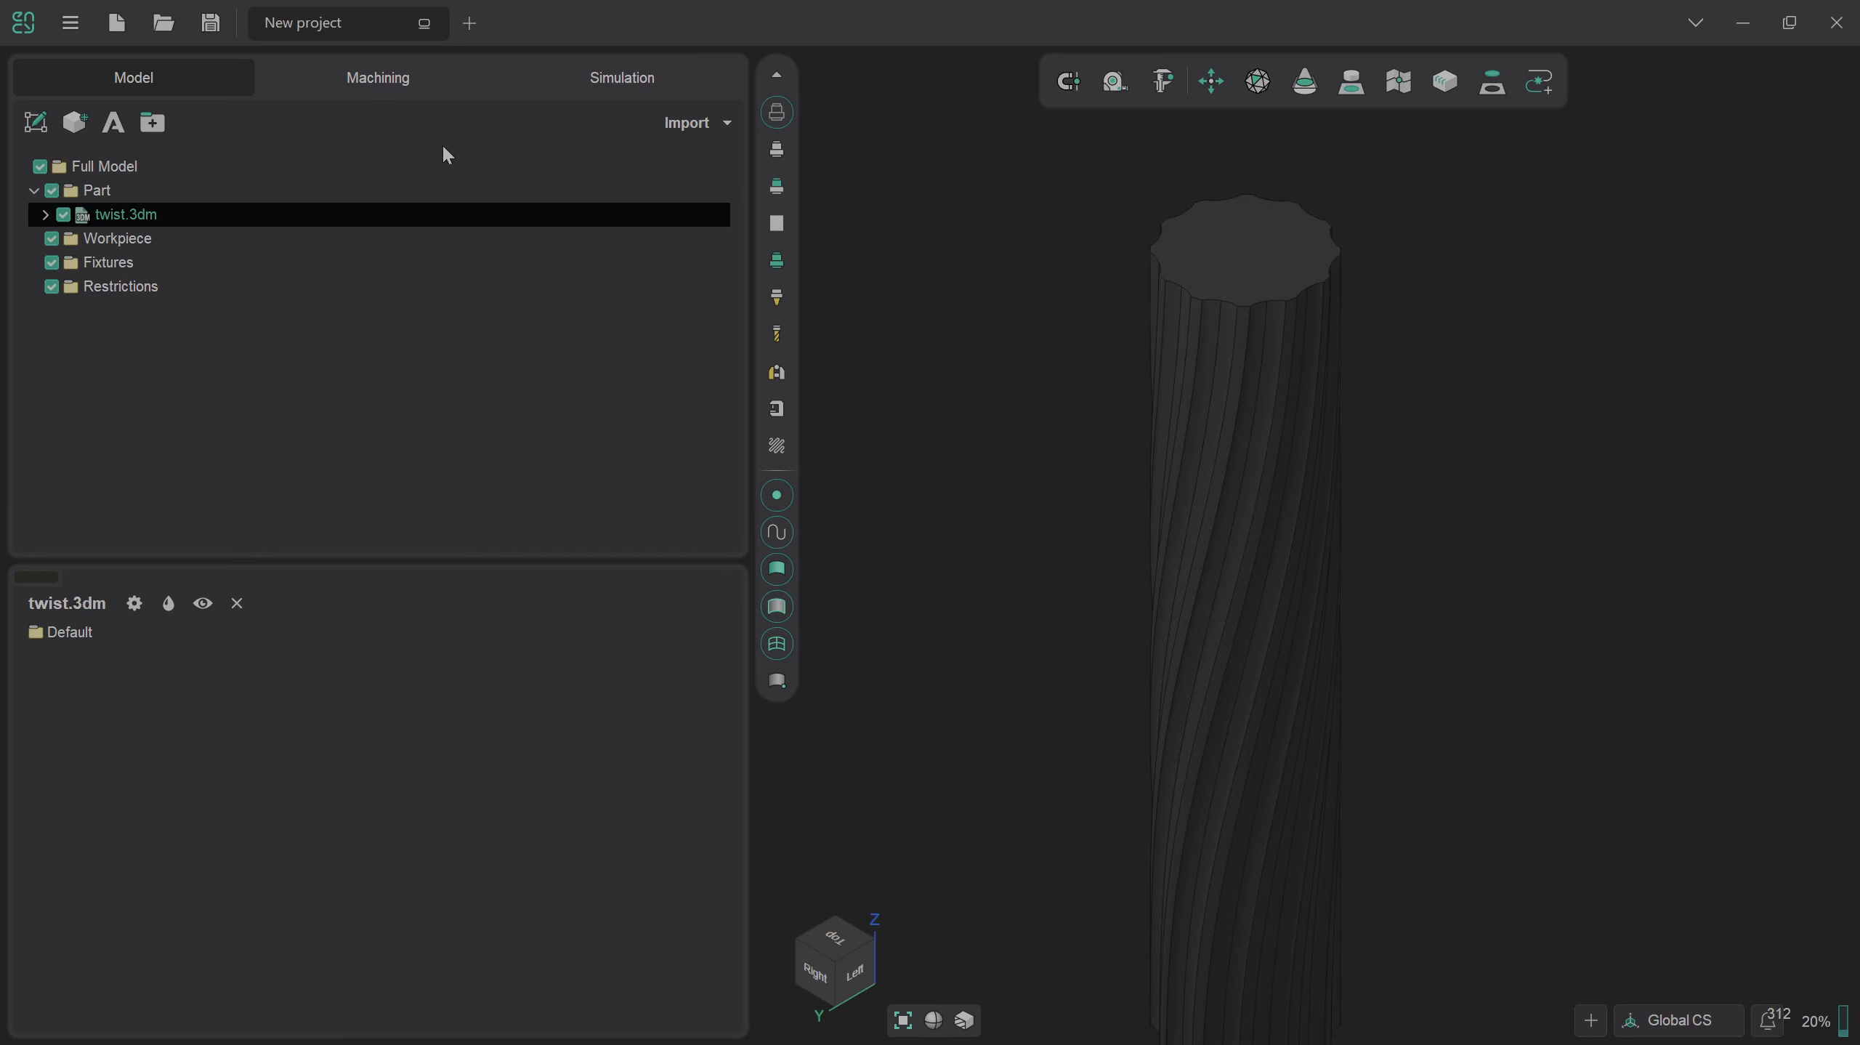
In the machining setup of the Kuka KR90 Milling Cell, set the workpiece connector to 3 - Rotary Positioner.
{"action": "left_click", "coordinate": [423, 91]}
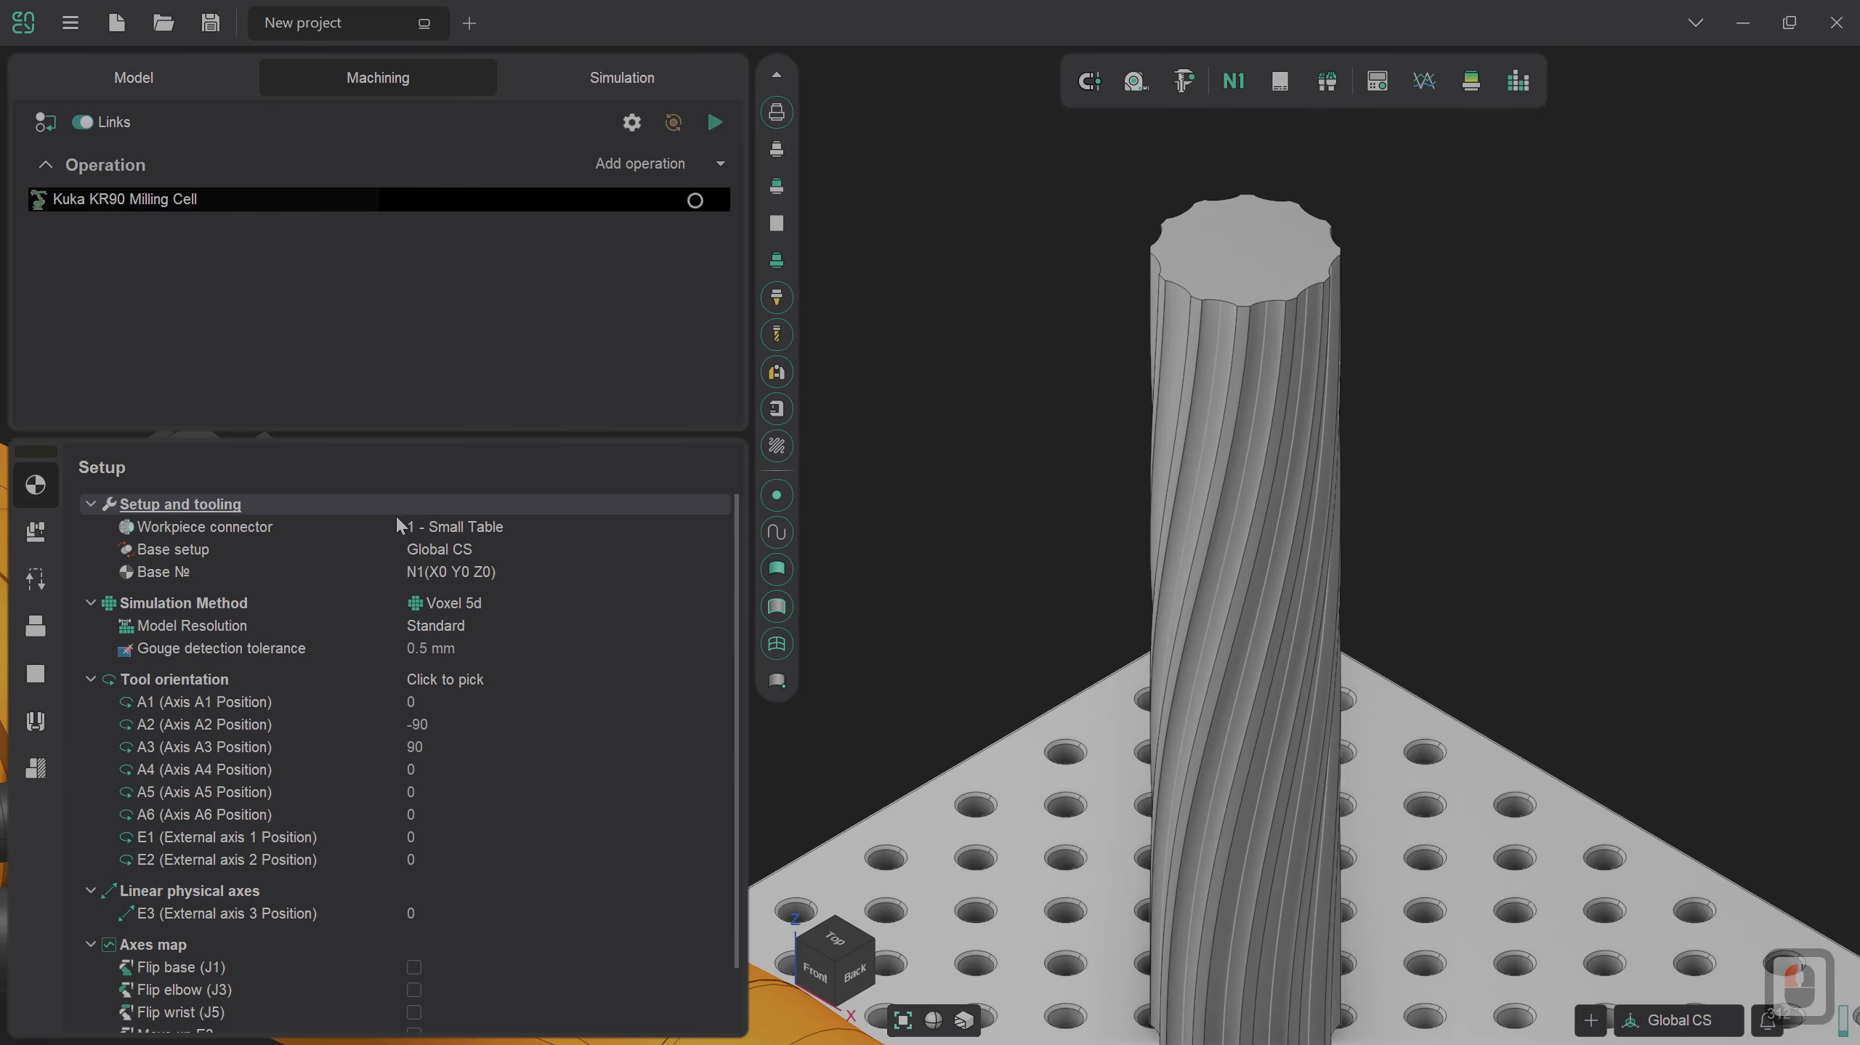
{"action": "left_click", "coordinate": [494, 529]}
{"action": "left_click", "coordinate": [570, 526]}
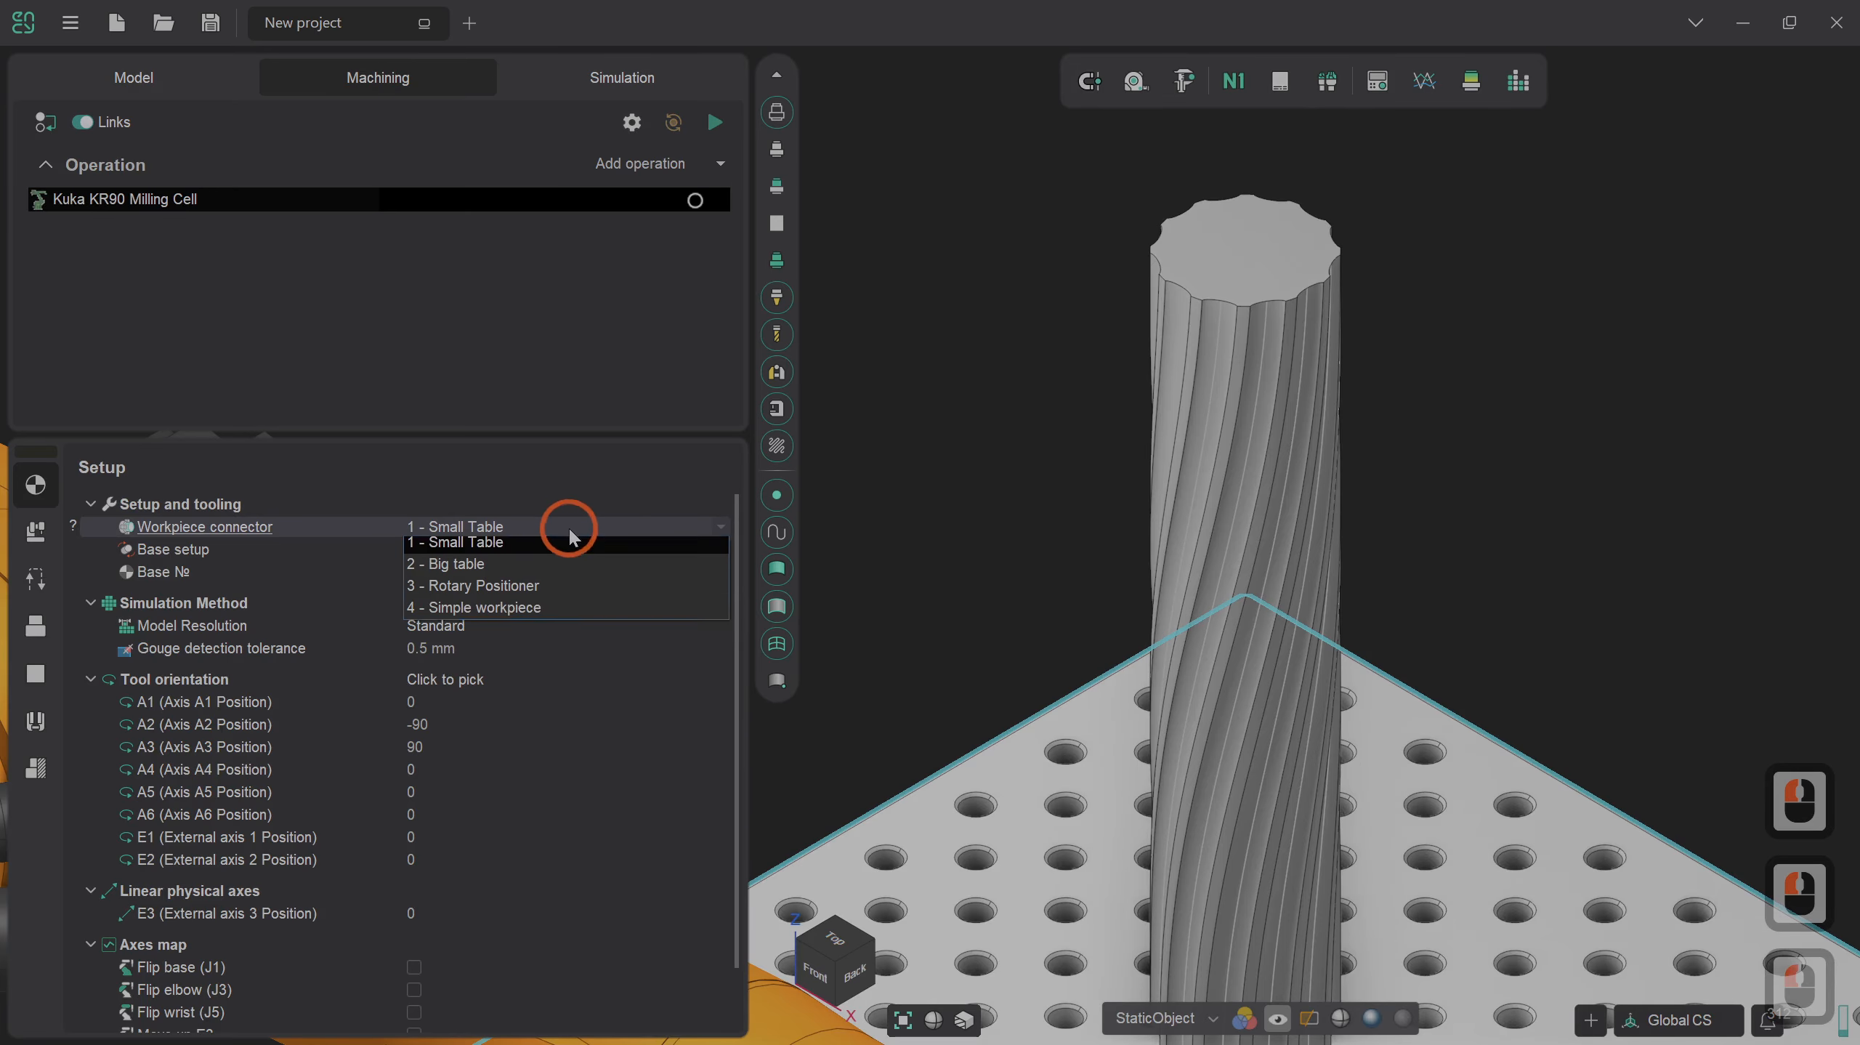
{"action": "left_click", "coordinate": [489, 595]}
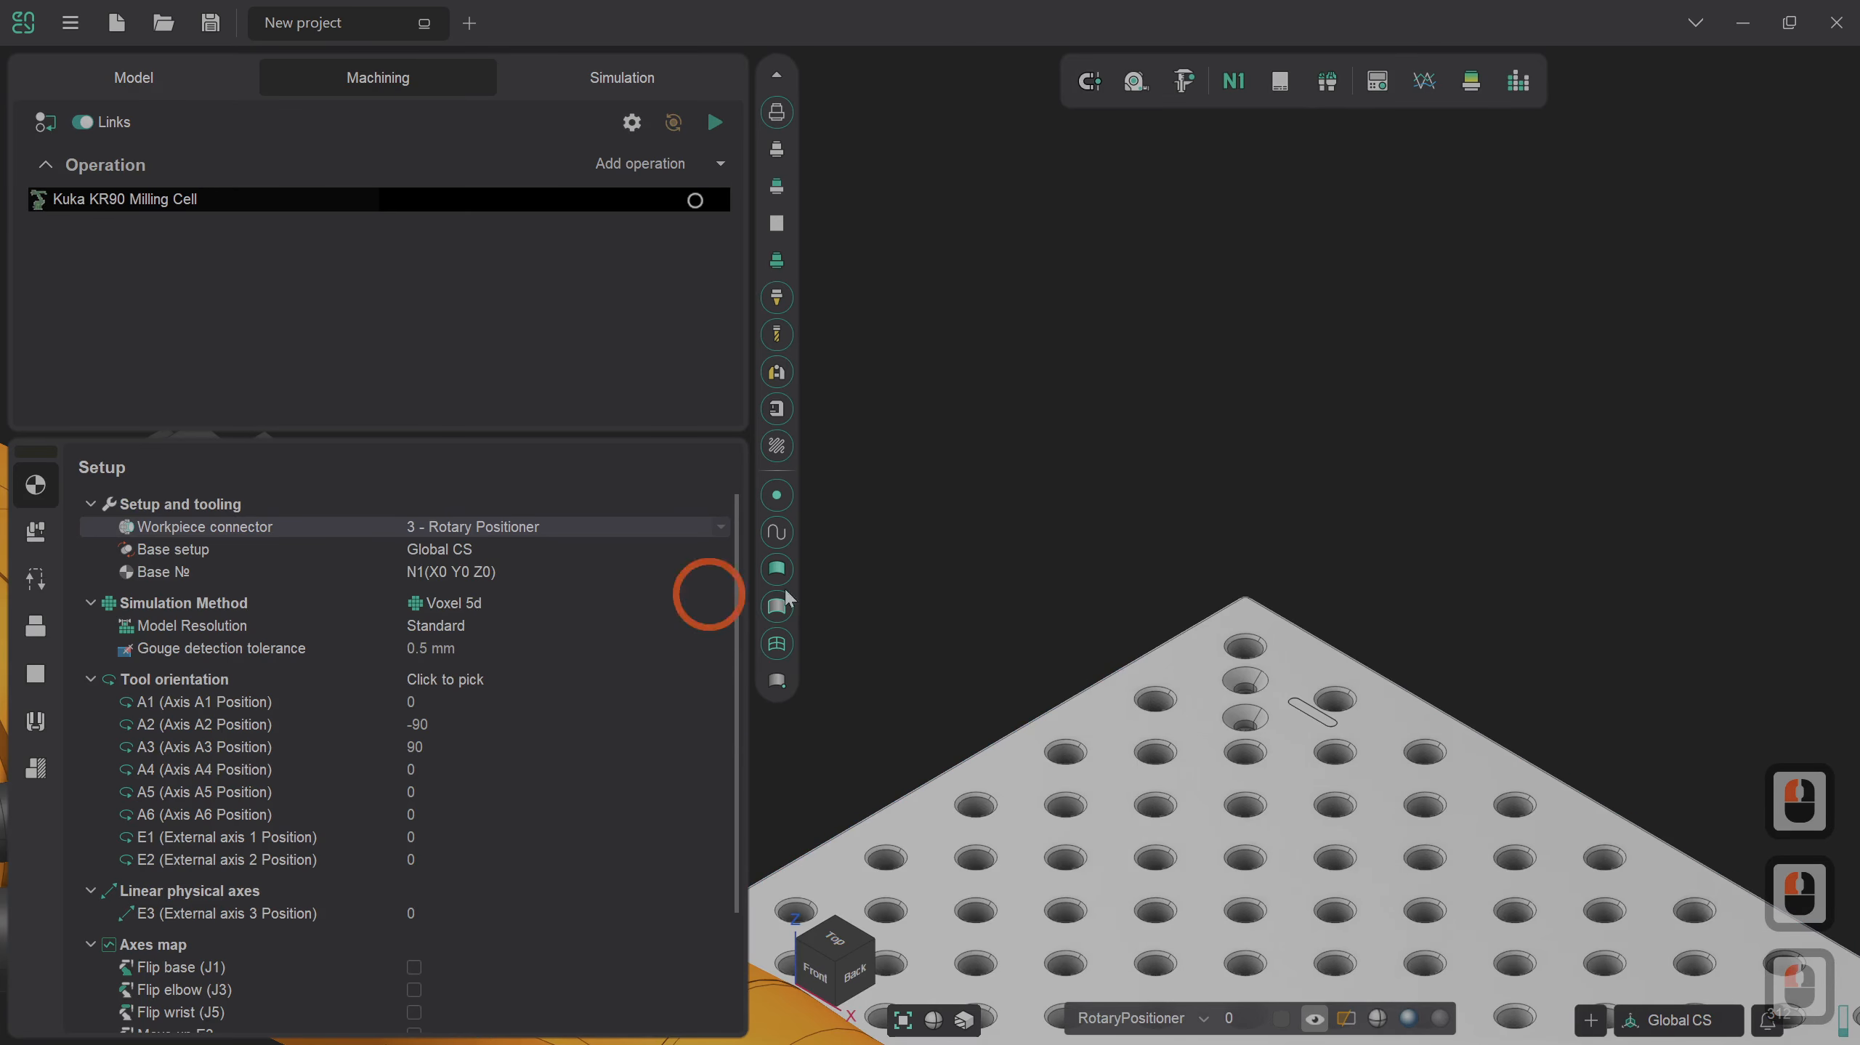
{"action": "scroll", "coordinate": [1177, 494], "scroll_direction": "down", "scroll_amount": 7}
{"action": "scroll", "coordinate": [905, 759], "scroll_direction": "down", "scroll_amount": 2}
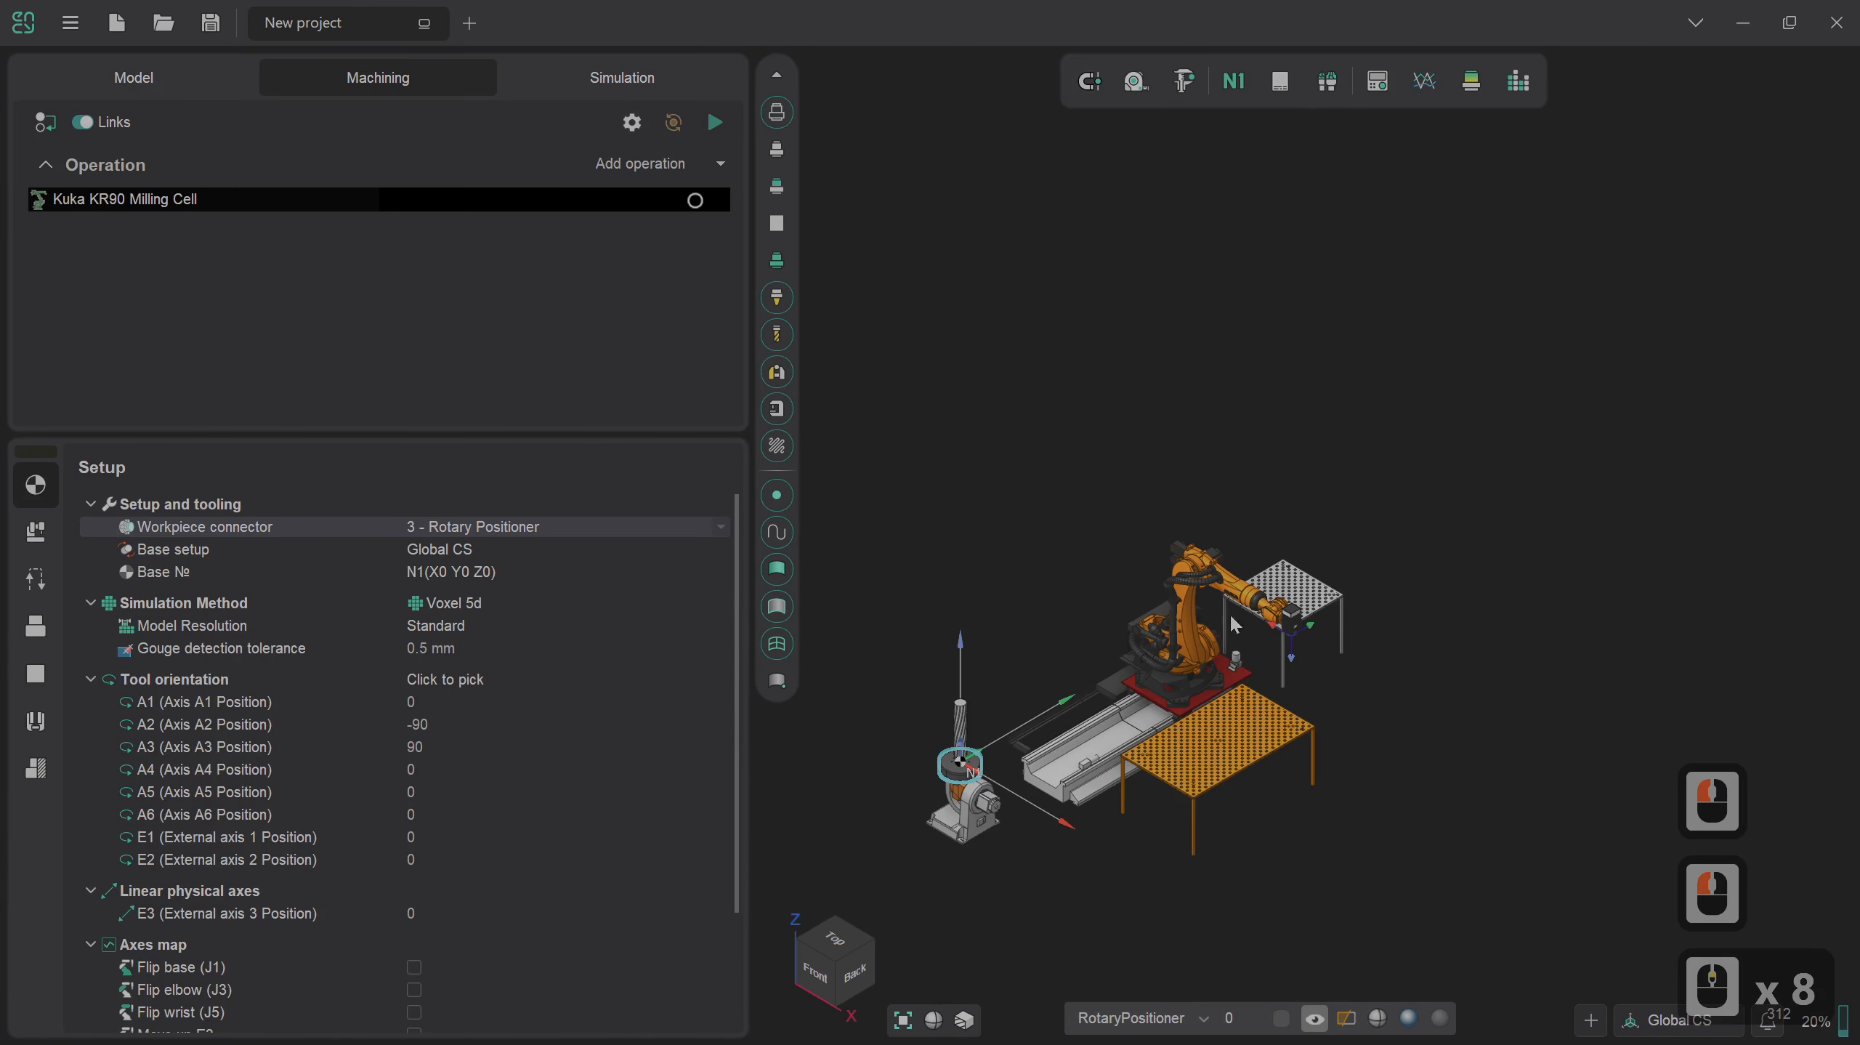
{"action": "scroll", "coordinate": [959, 738], "scroll_direction": "up", "scroll_amount": 4}
{"action": "scroll", "coordinate": [1035, 723], "scroll_direction": "up", "scroll_amount": 3}
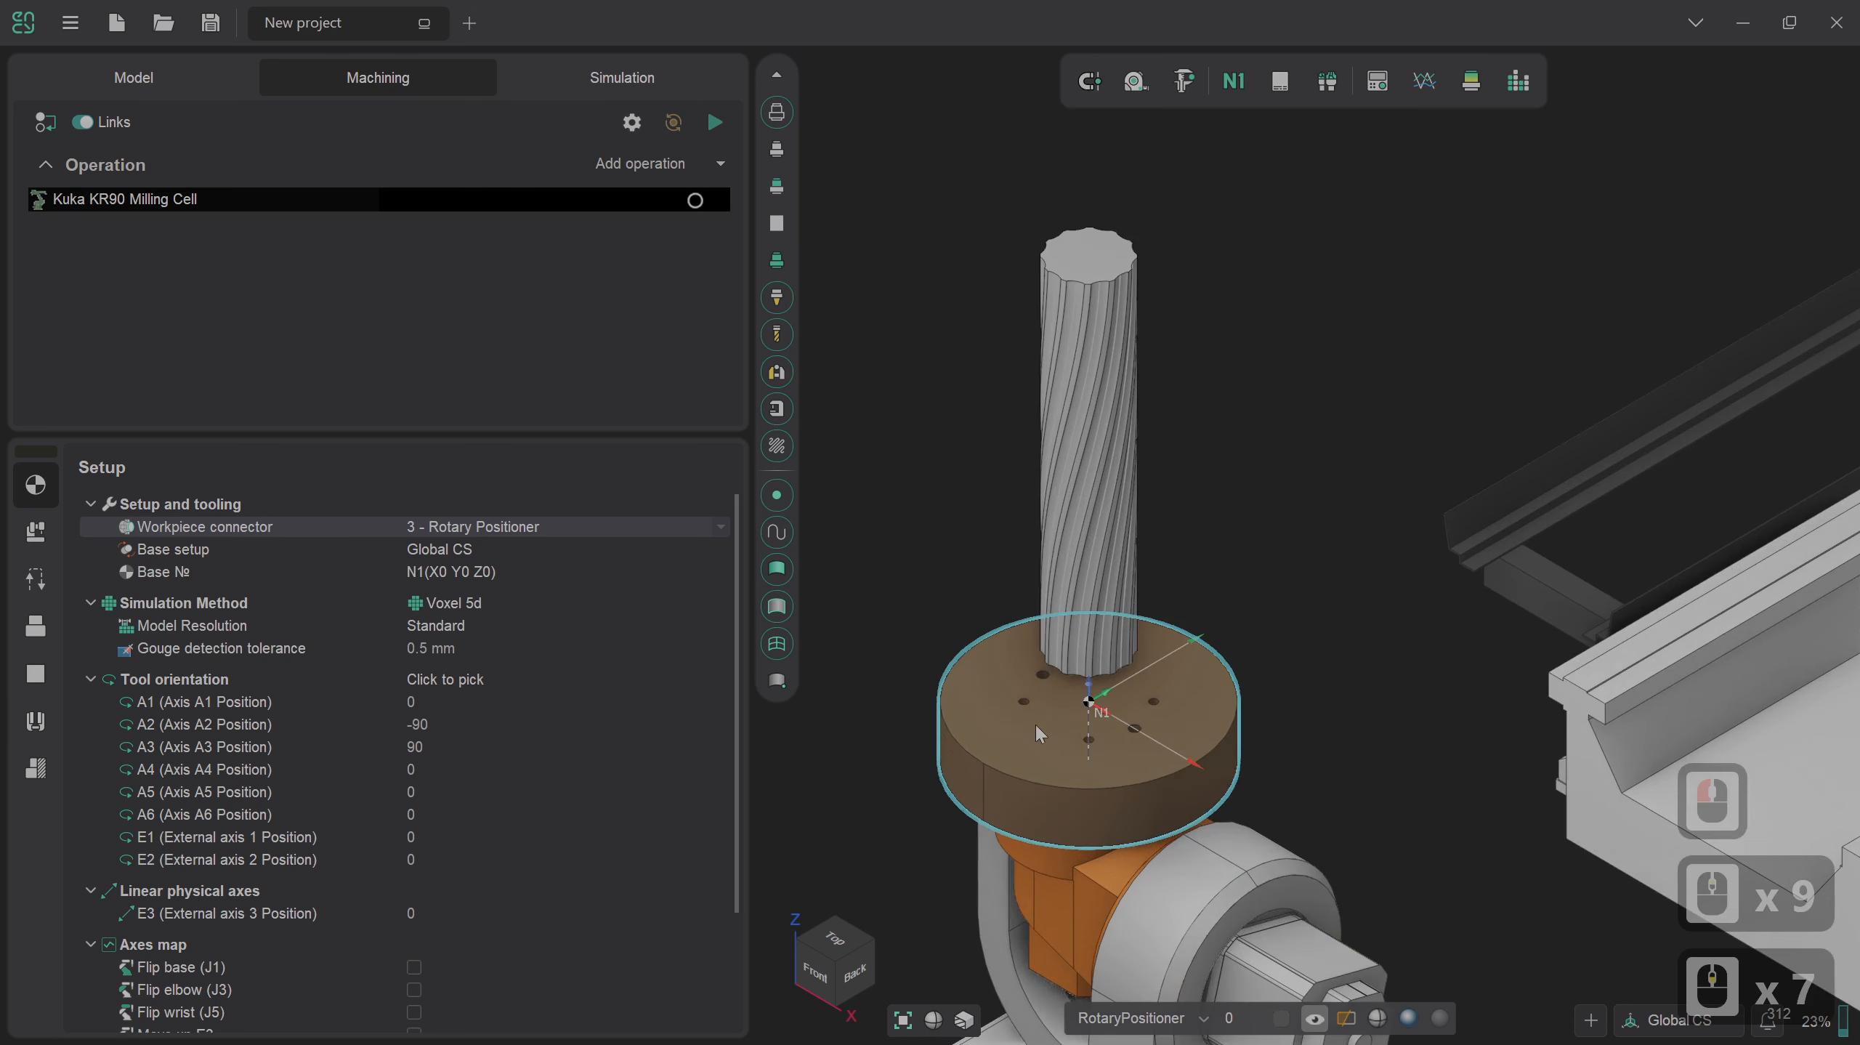
{"action": "scroll", "coordinate": [1072, 637], "scroll_direction": "down", "scroll_amount": 2}
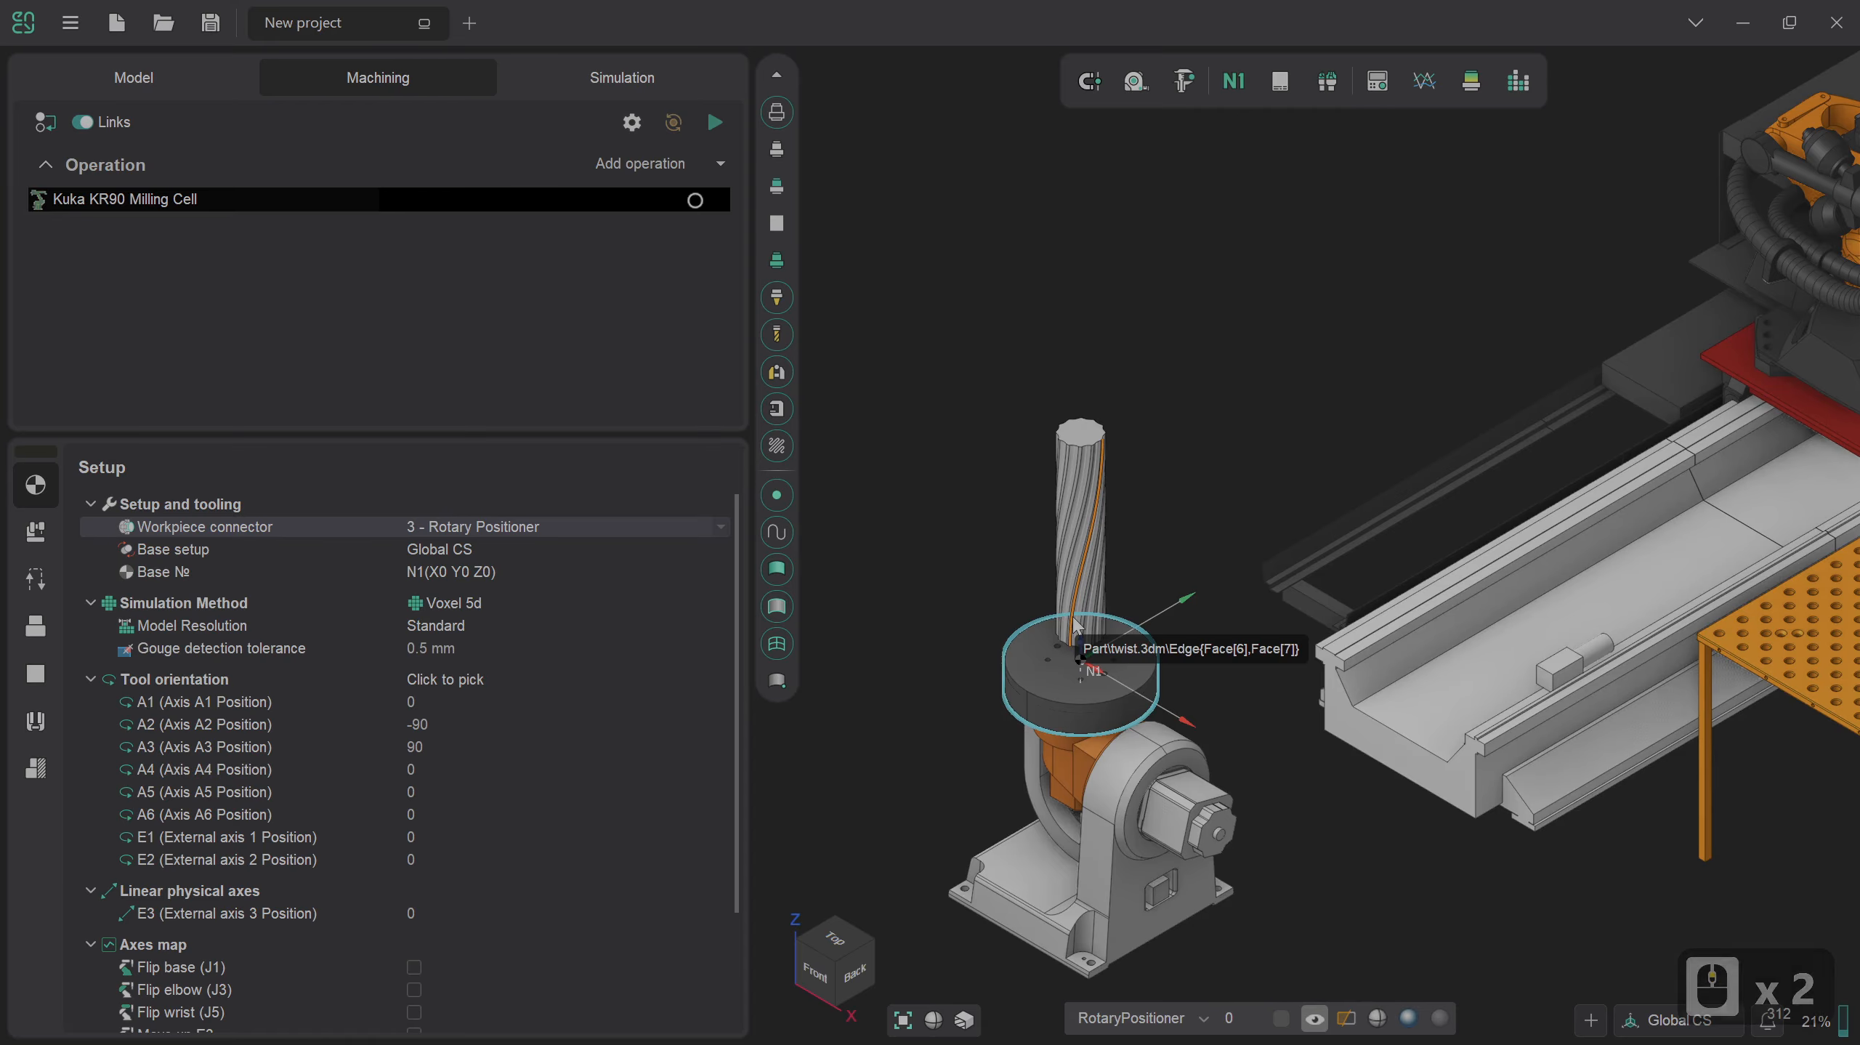
Review the 4D rotary operation types and create a Rotary roughing operation.
{"action": "left_click", "coordinate": [641, 166]}
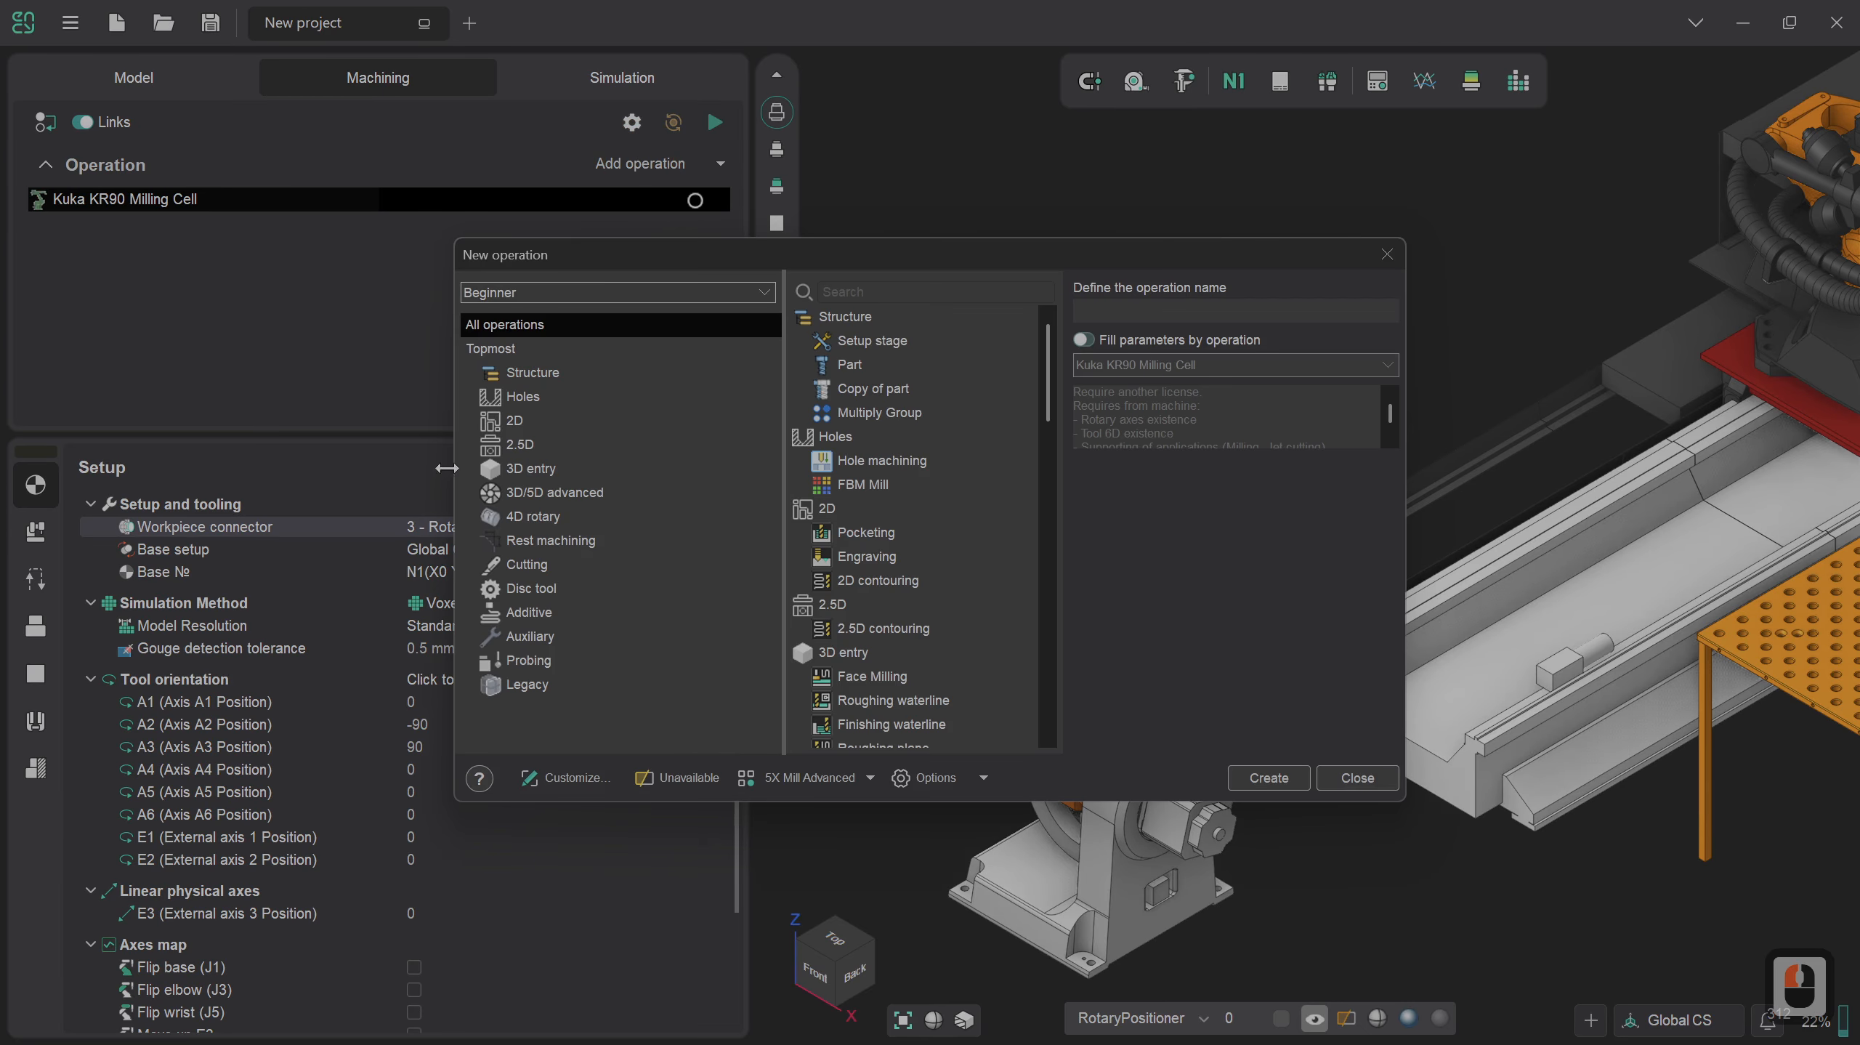
{"action": "left_click", "coordinate": [533, 516]}
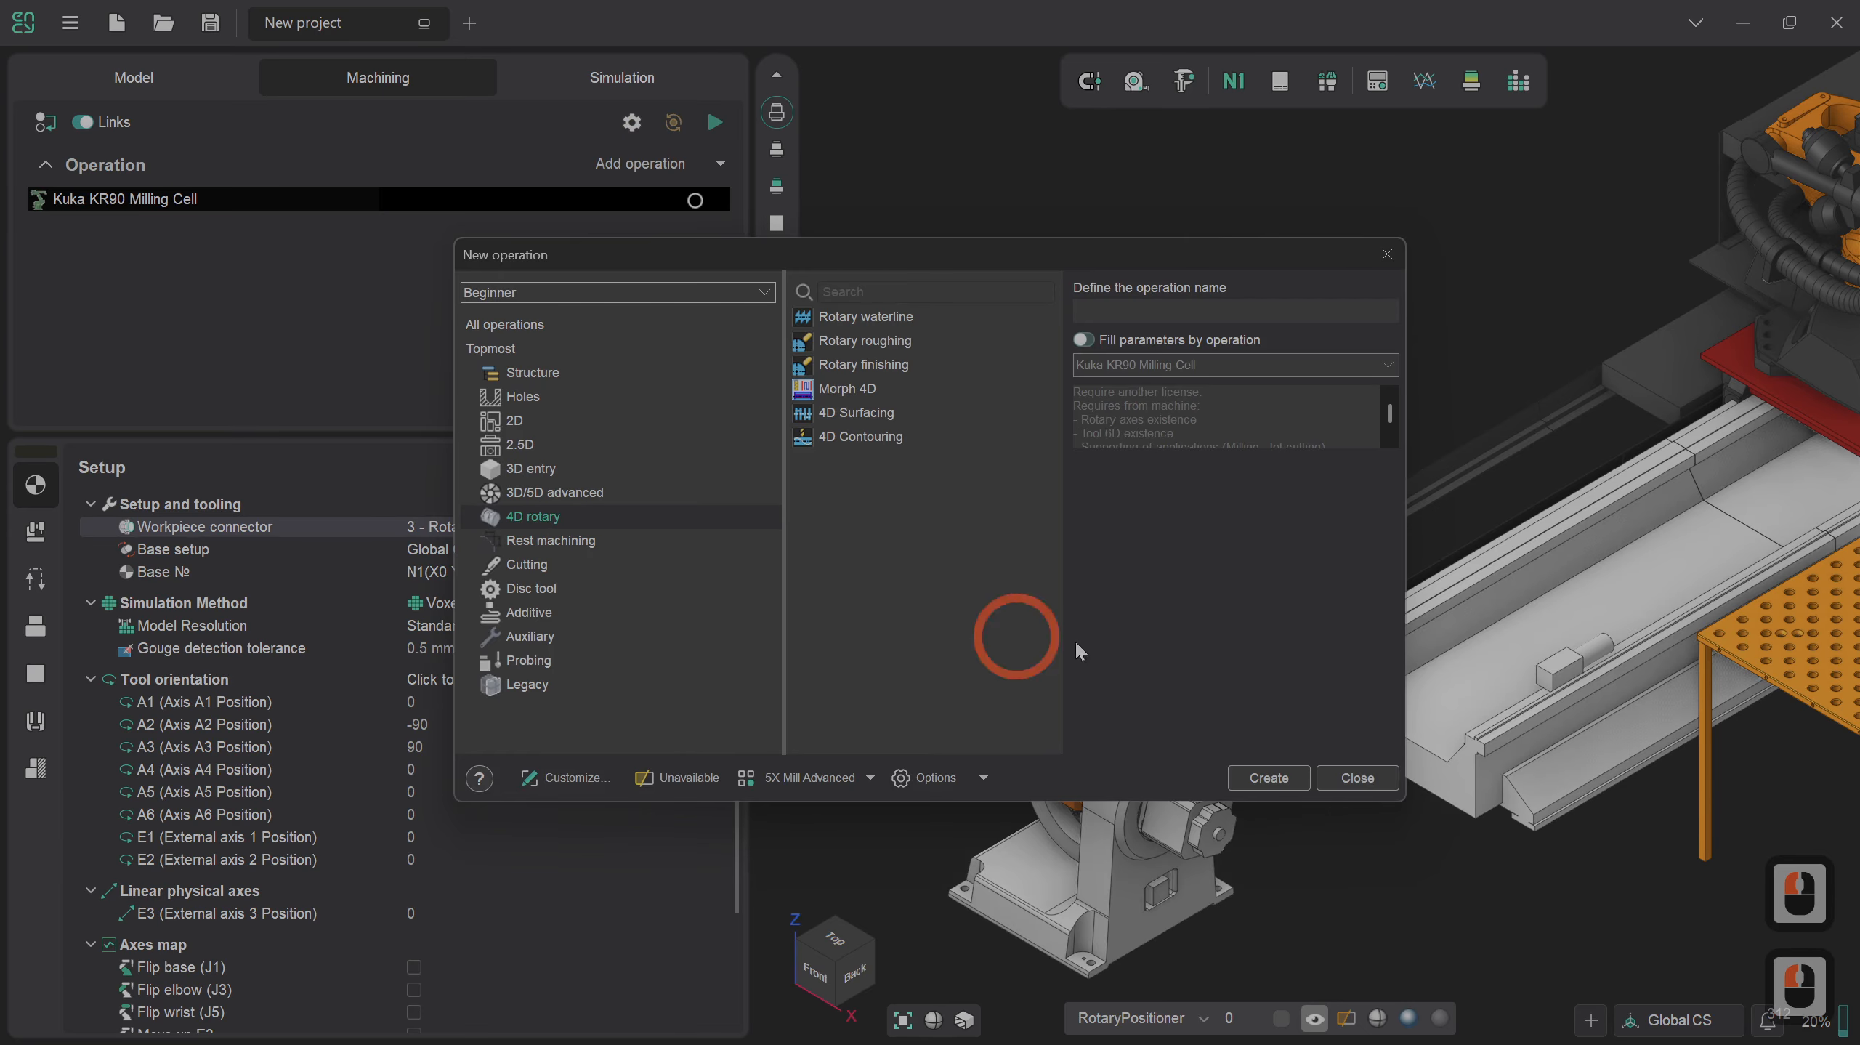
{"action": "left_click", "coordinate": [944, 325]}
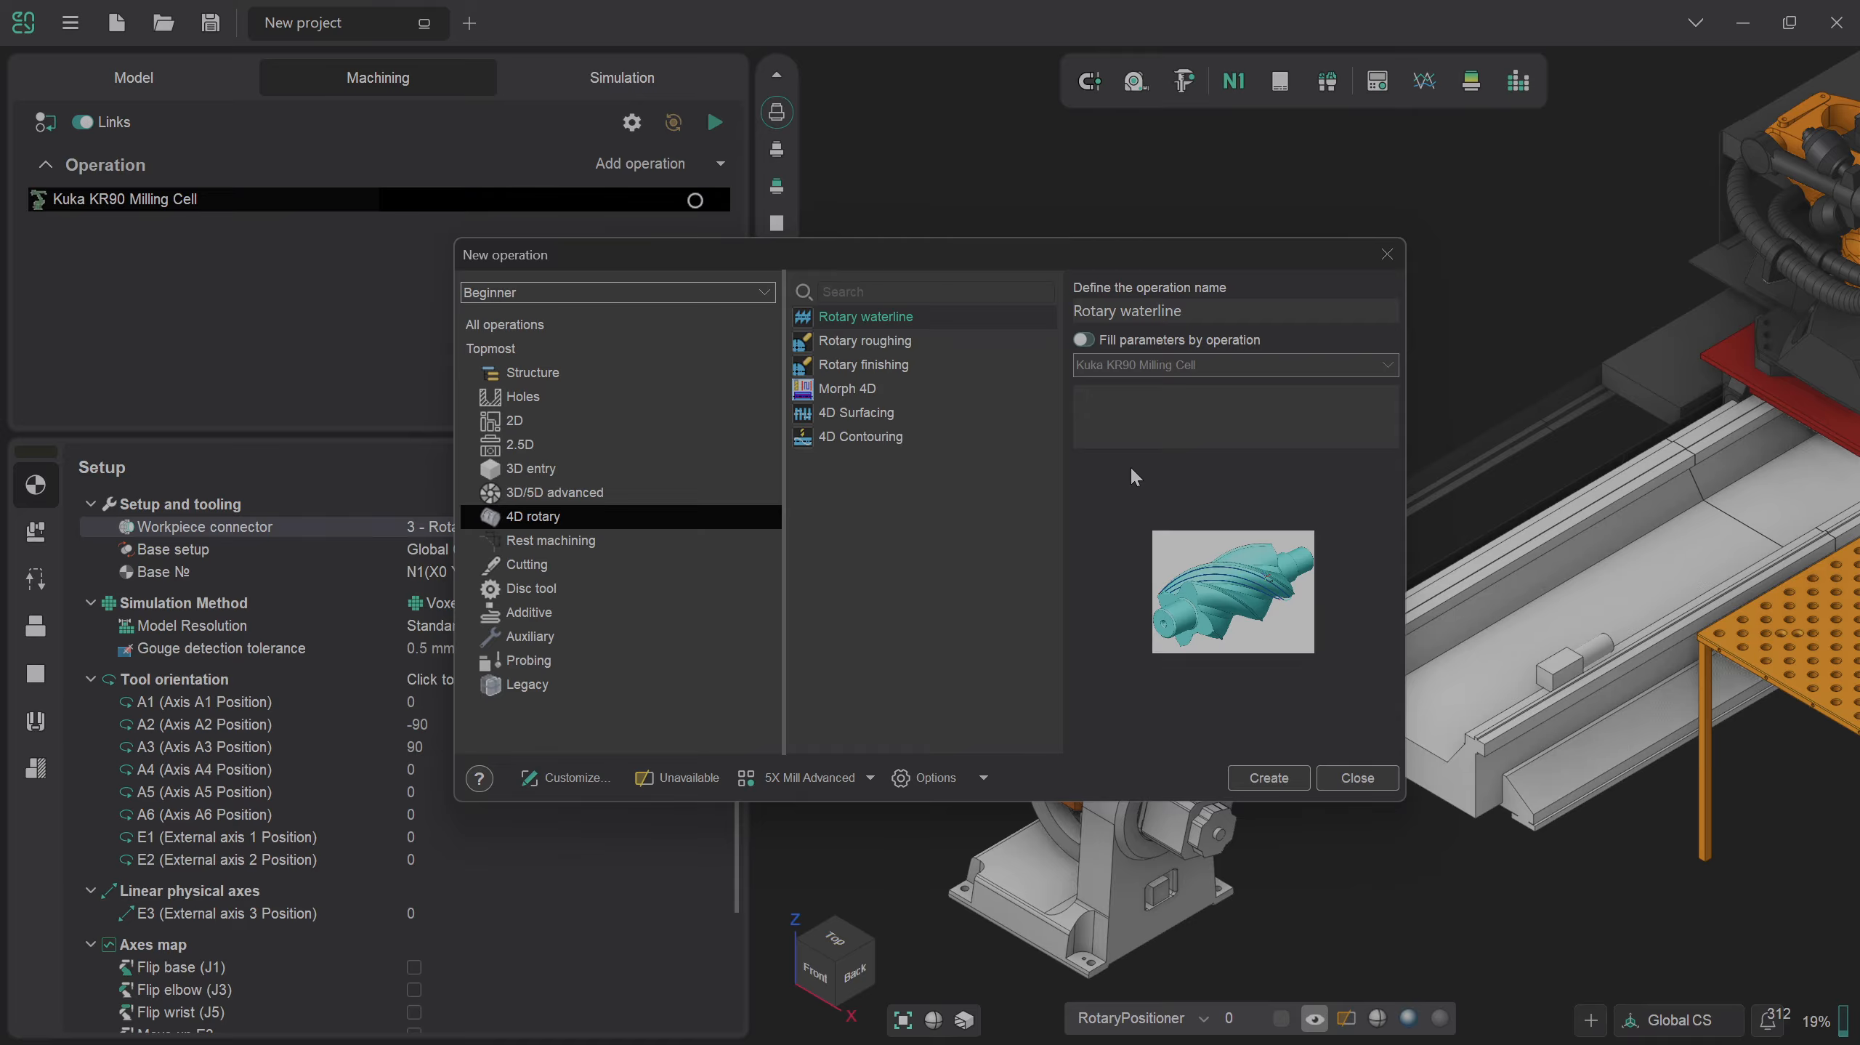
{"action": "left_click", "coordinate": [948, 343]}
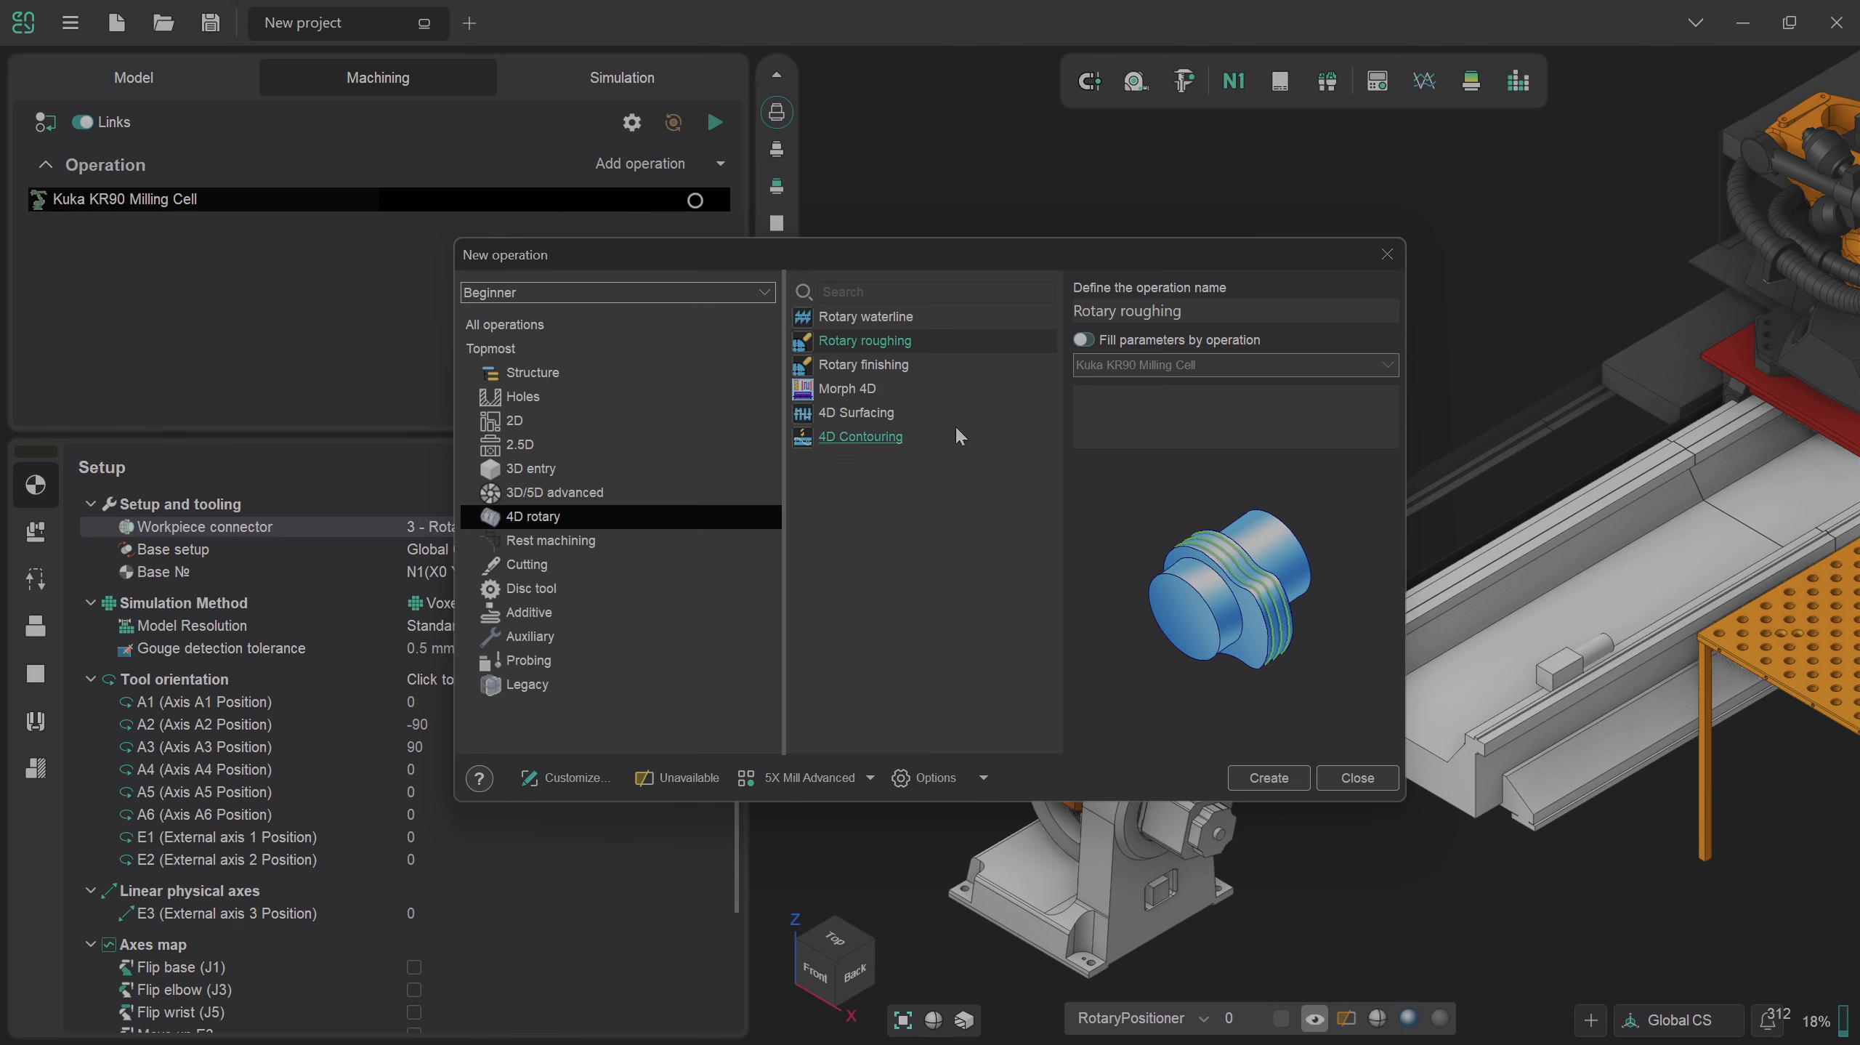
{"action": "left_click", "coordinate": [955, 392]}
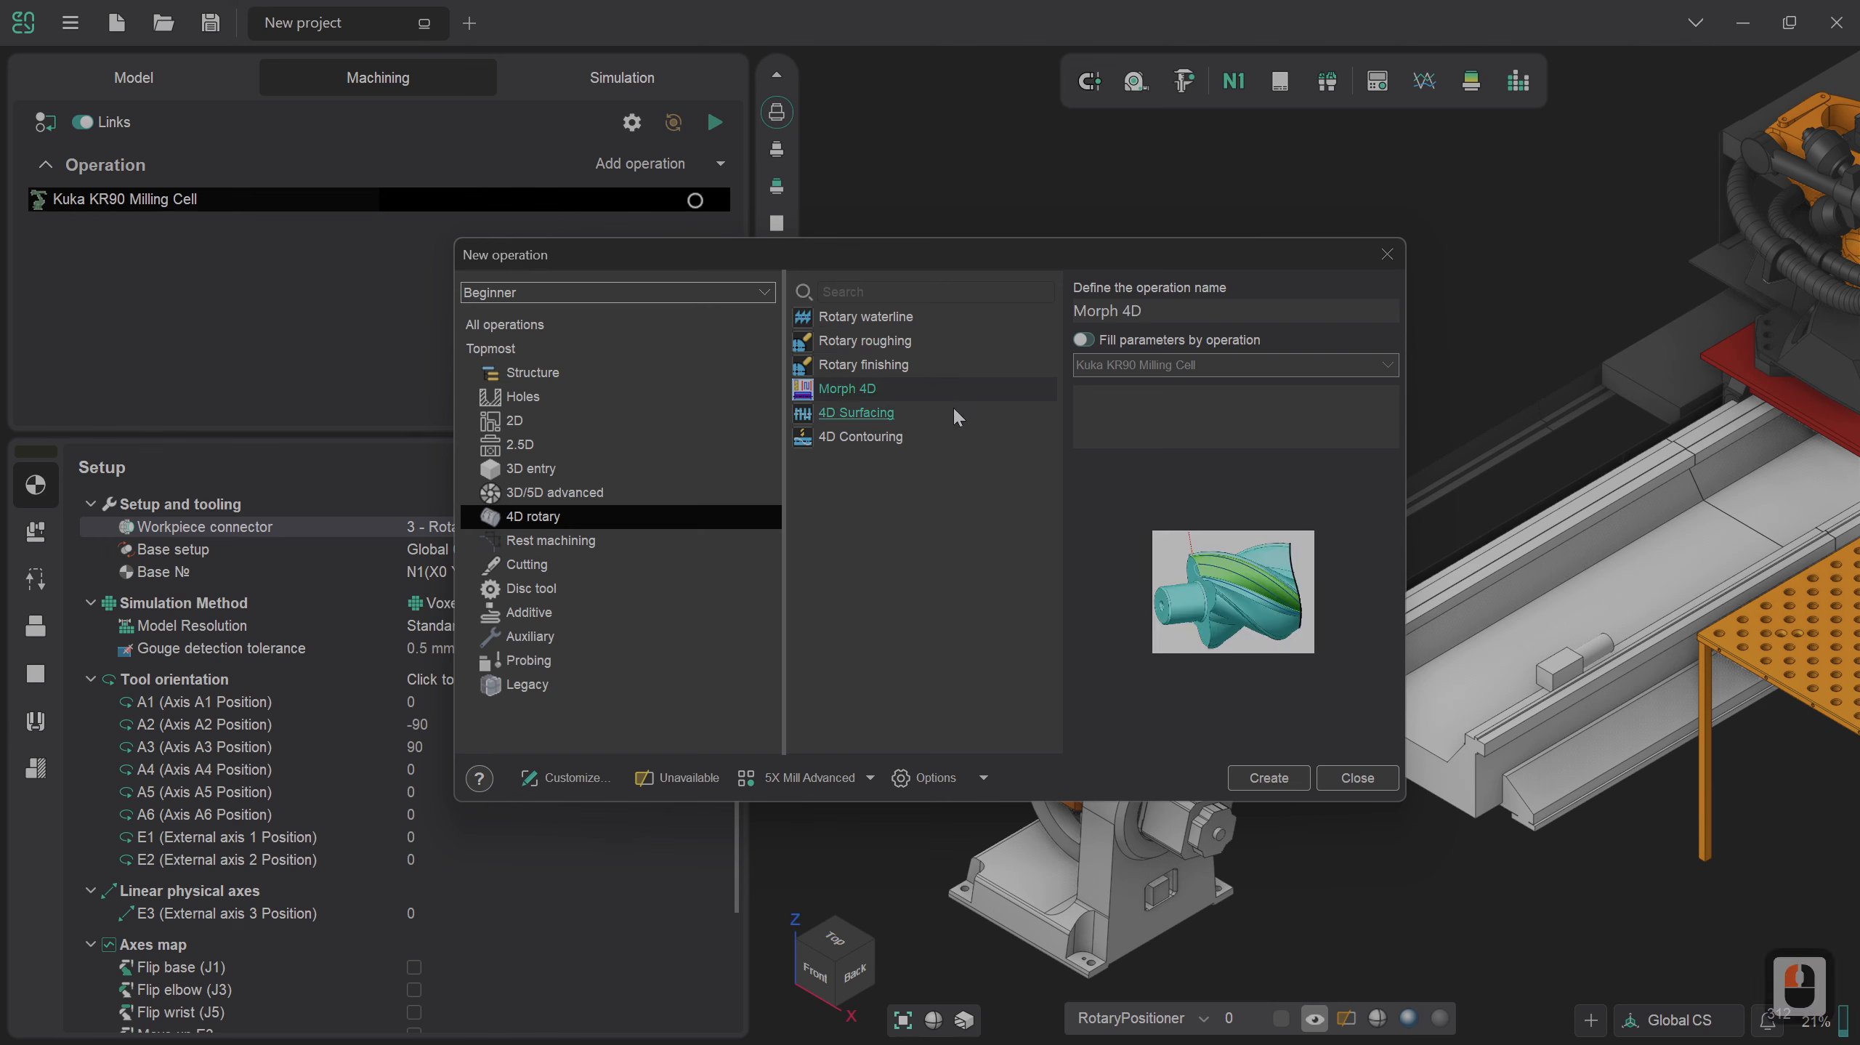
{"action": "left_click", "coordinate": [956, 416]}
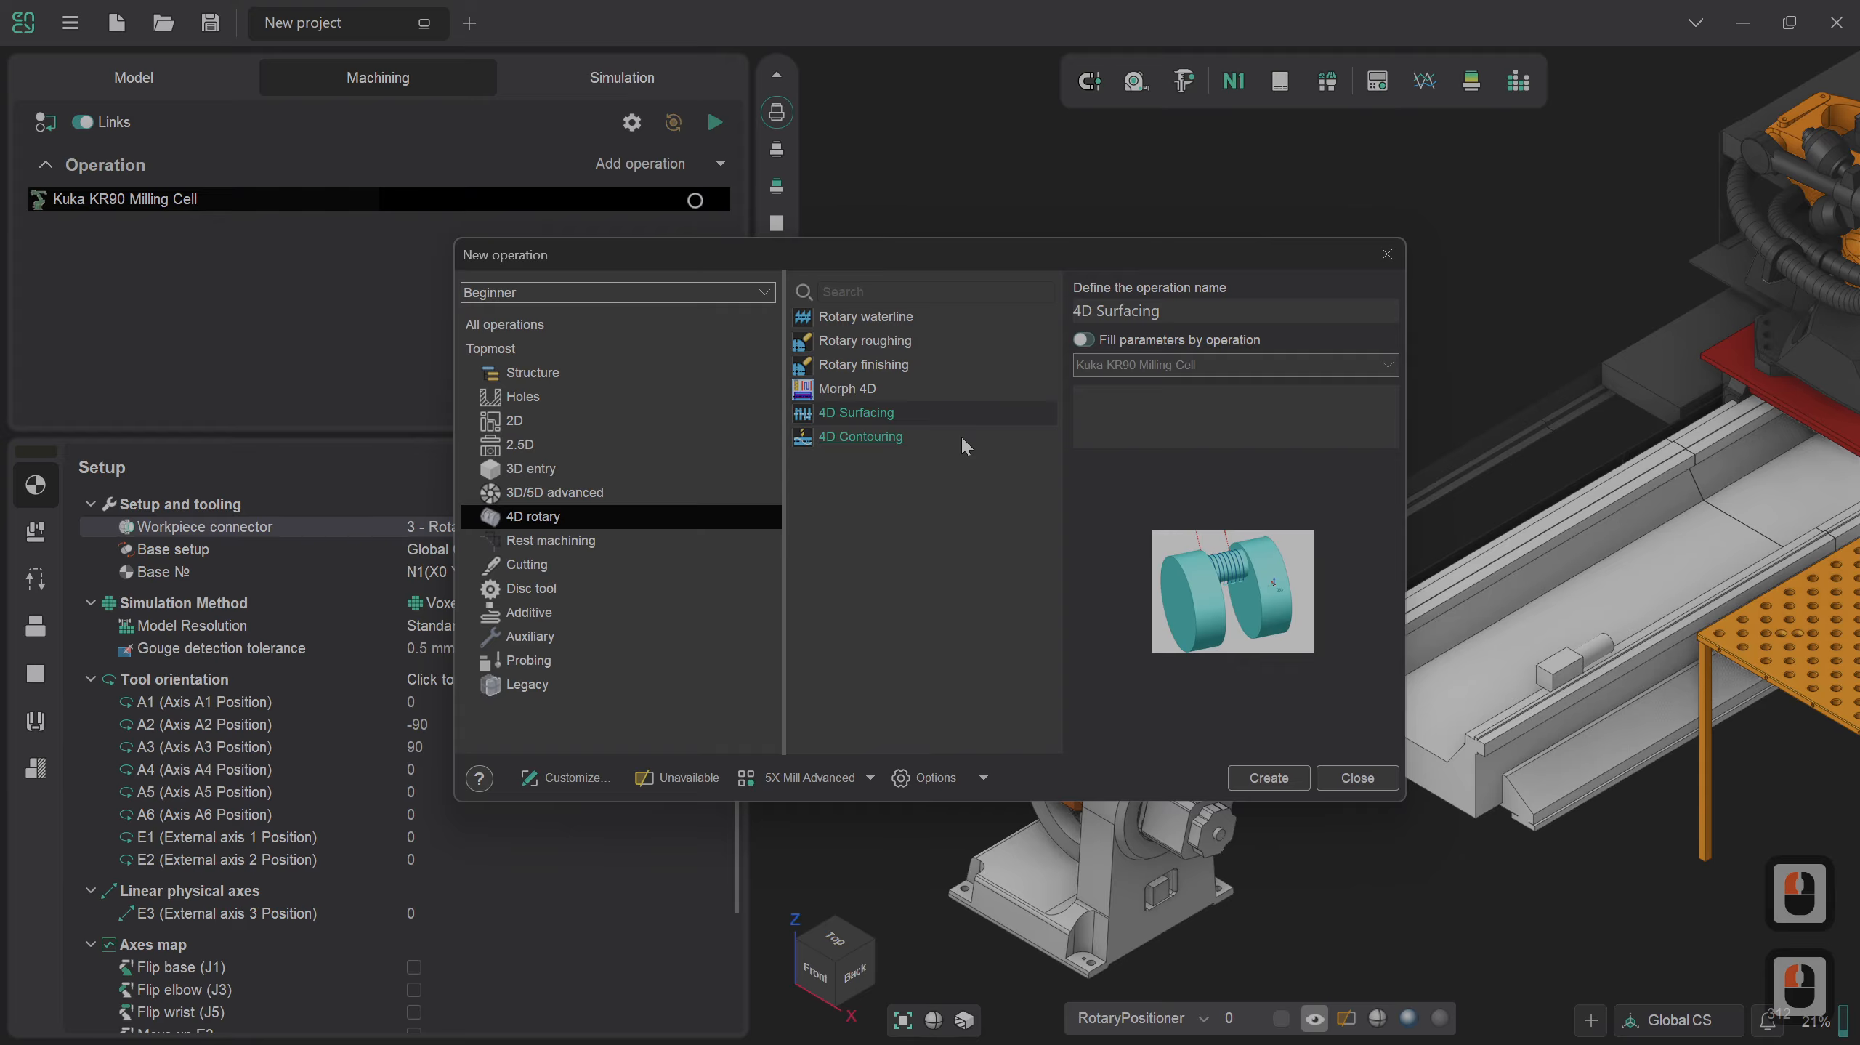
{"action": "left_click", "coordinate": [961, 434]}
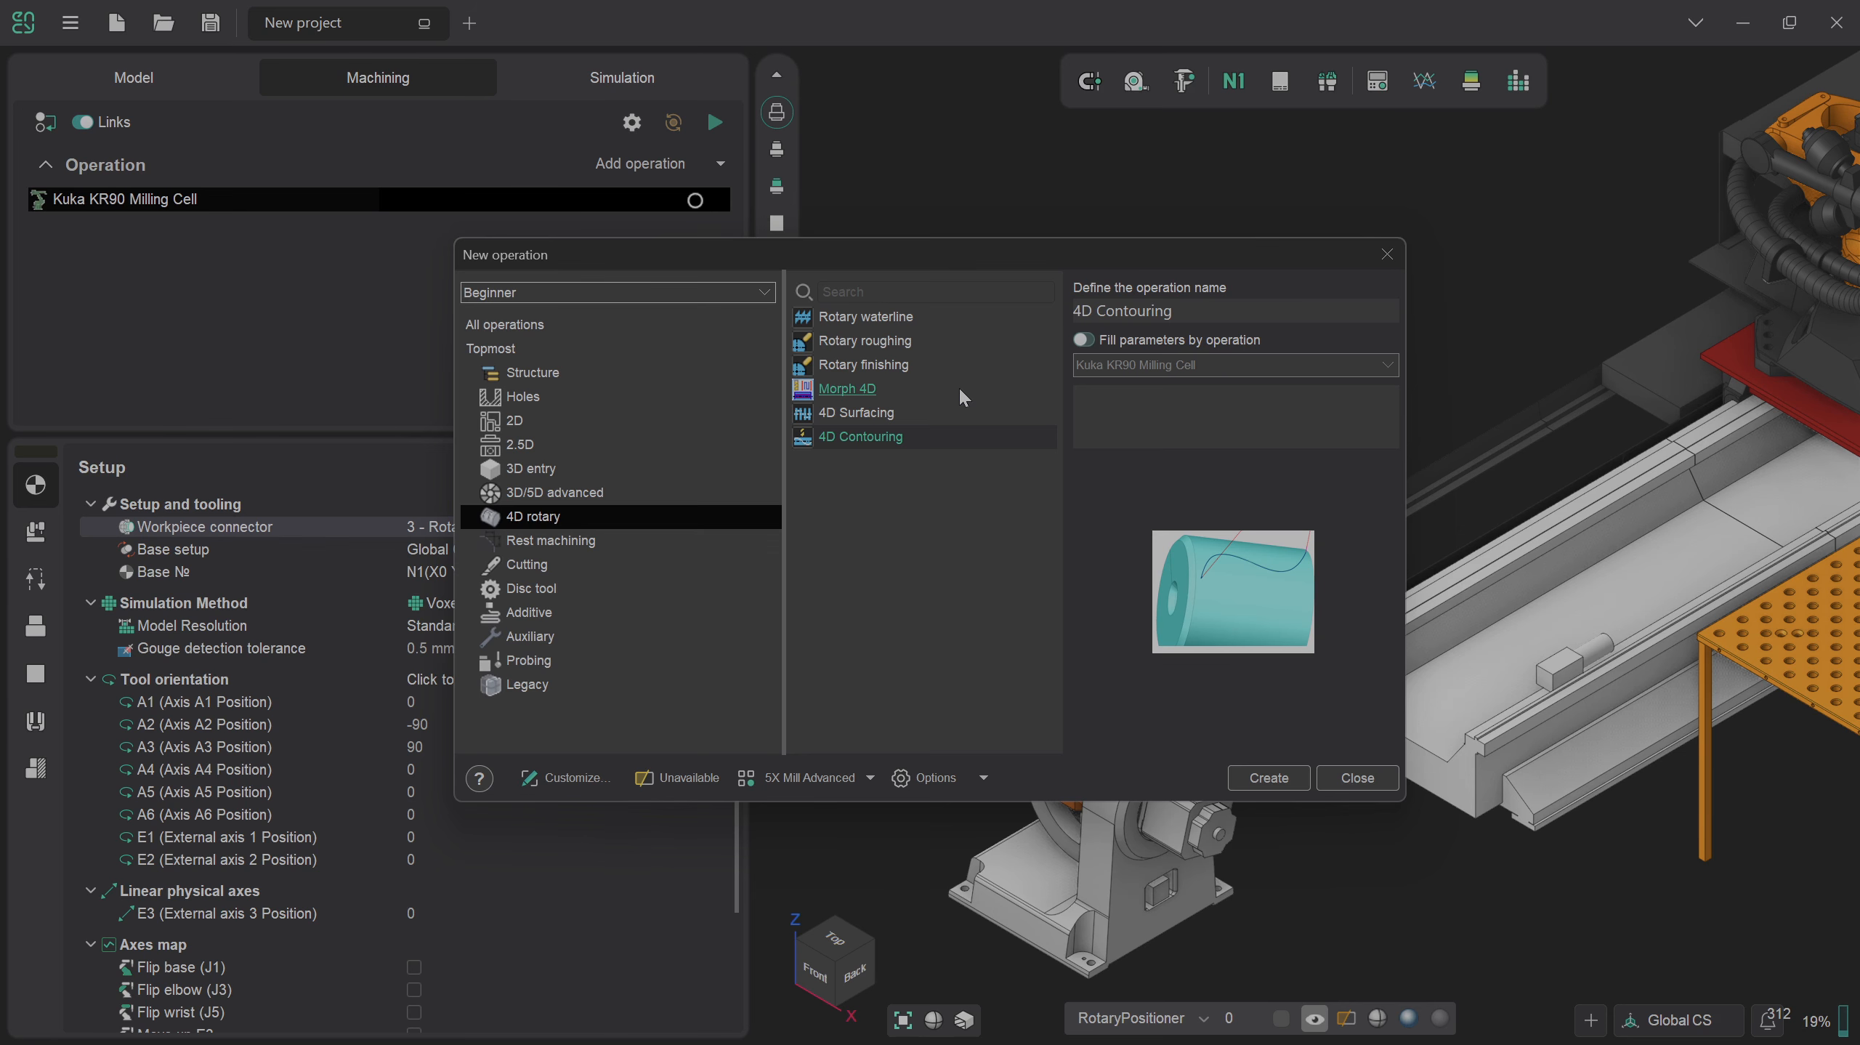
{"action": "left_click", "coordinate": [940, 342]}
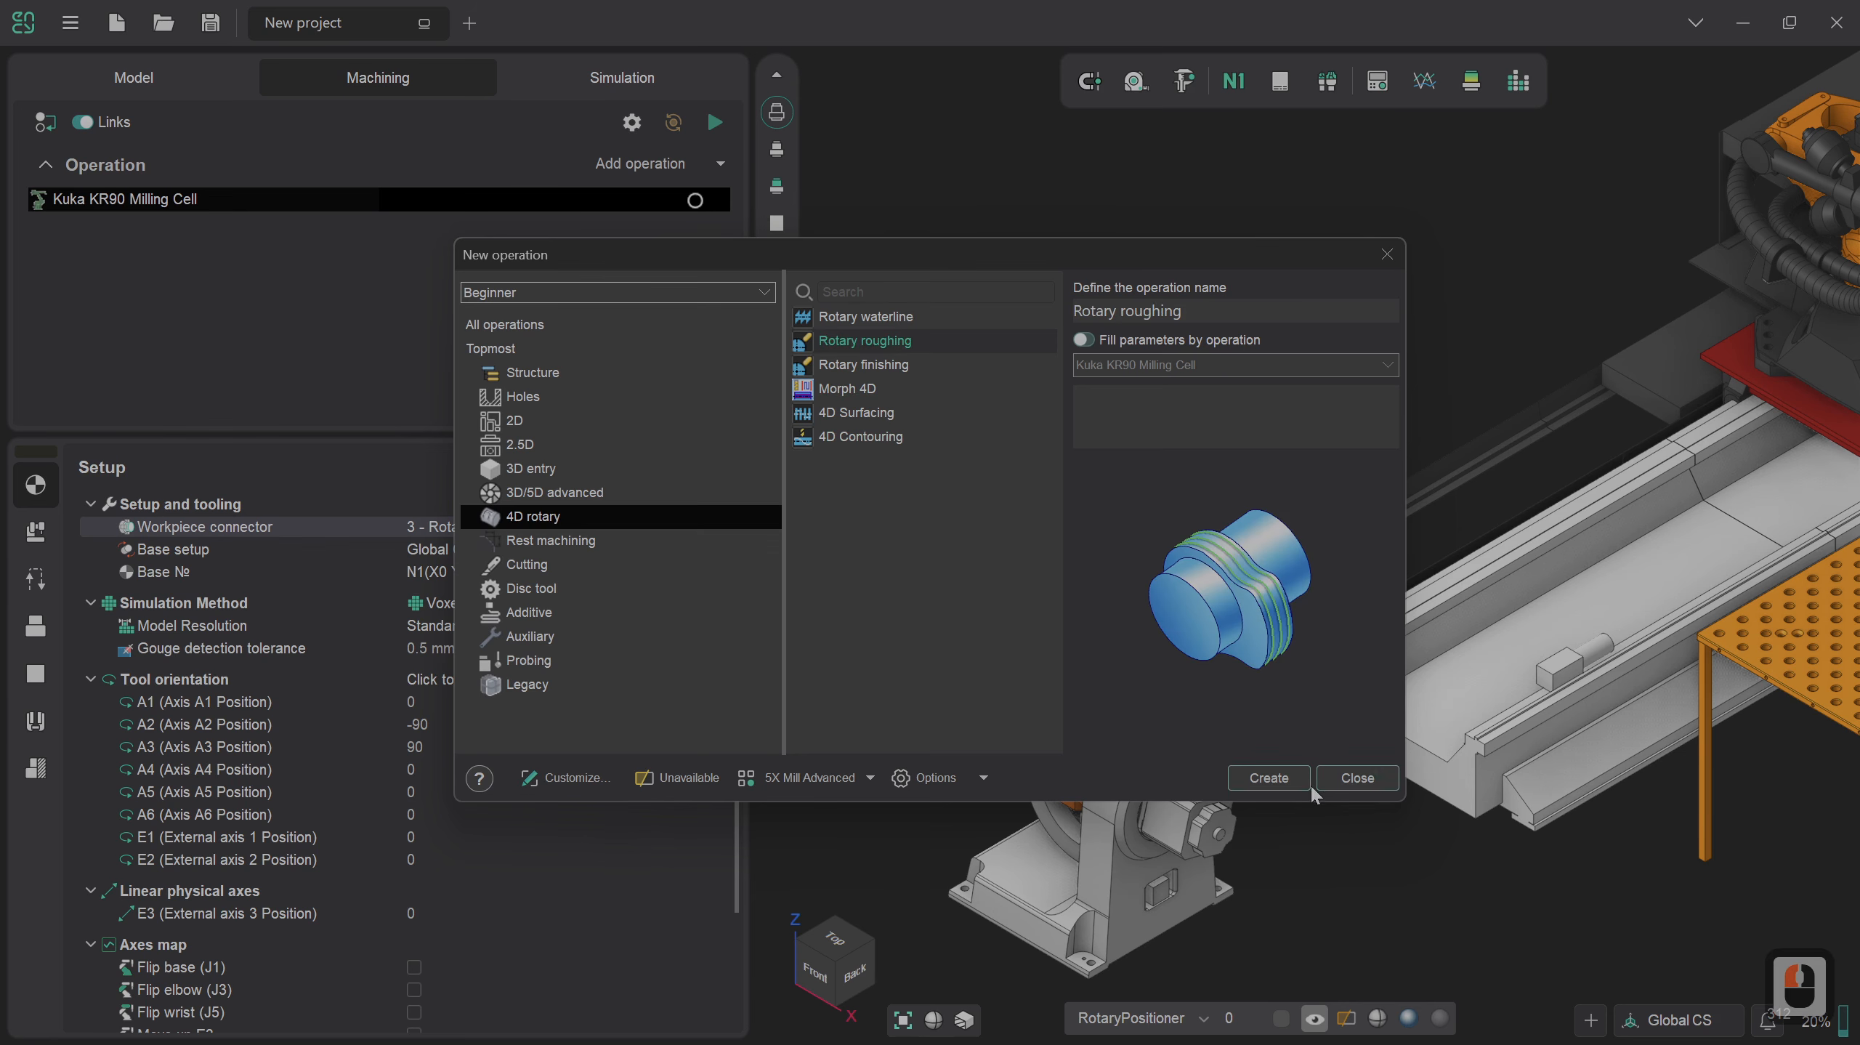
{"action": "left_click", "coordinate": [1290, 774]}
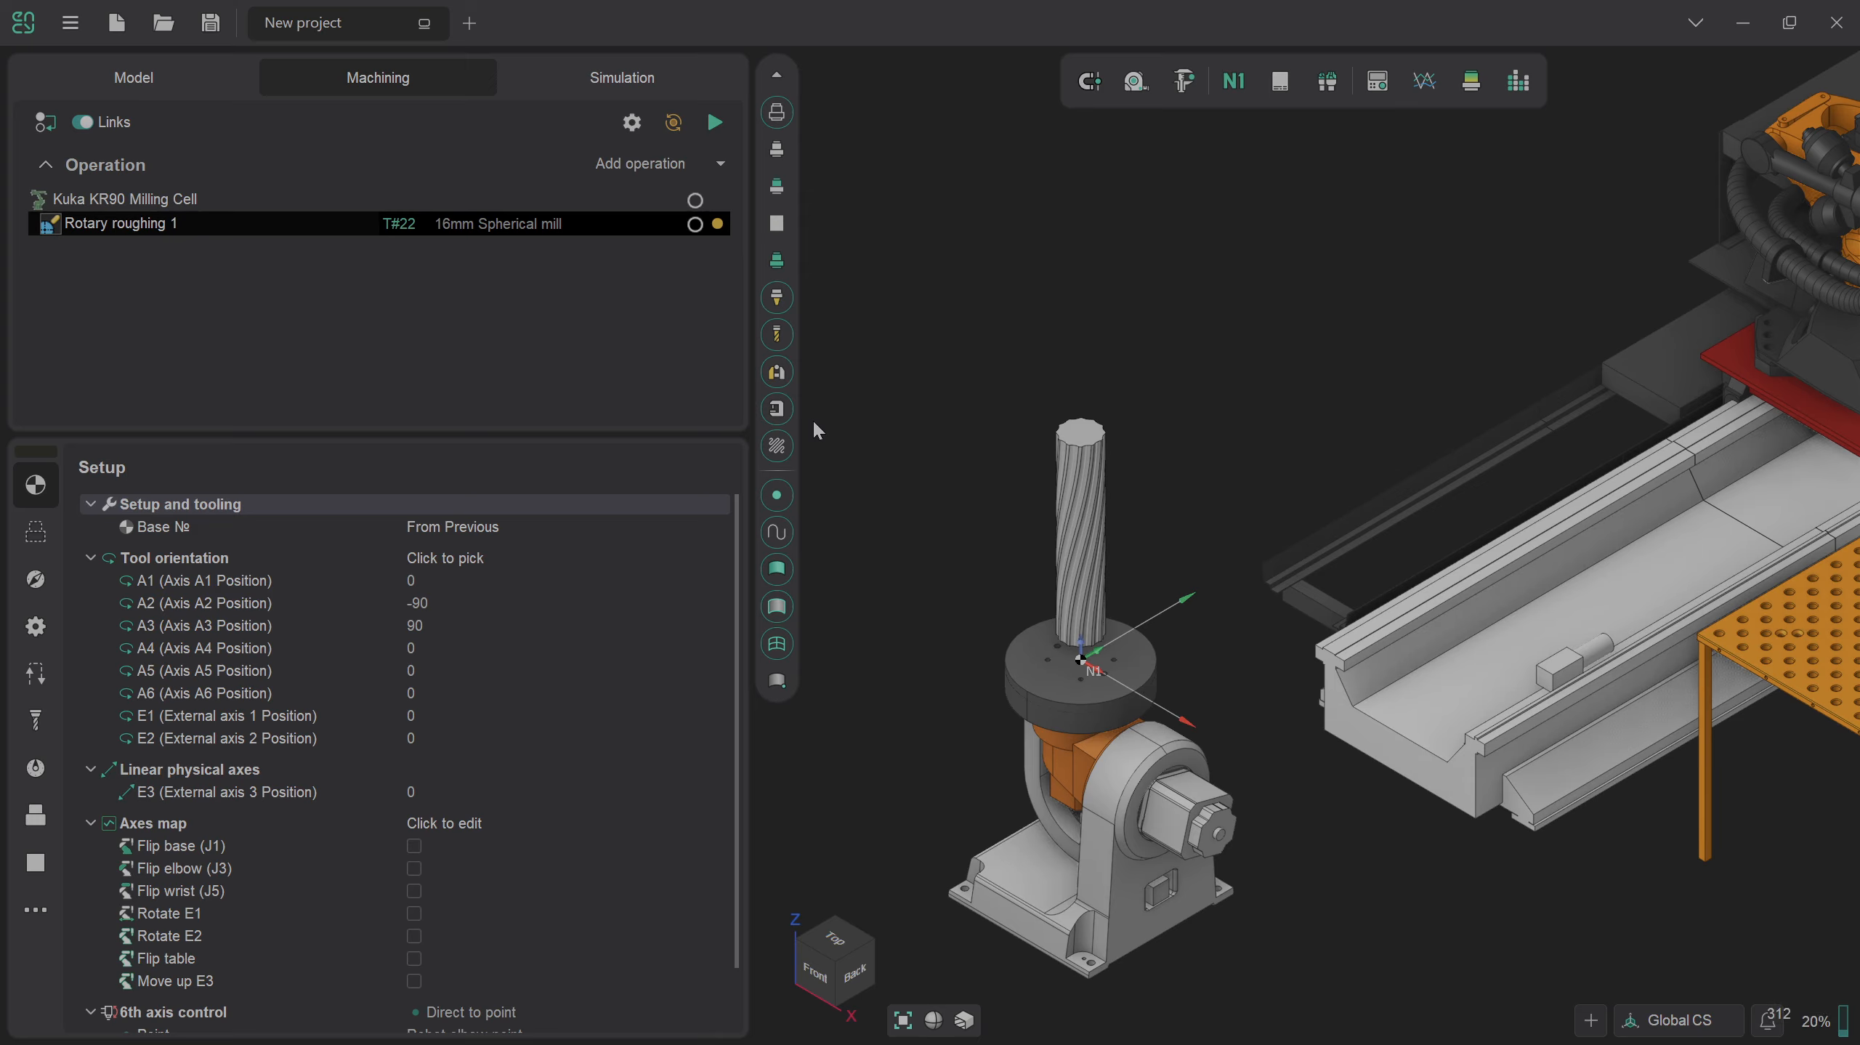
Add a cylindrical workpiece around the part along Z to the Kuka KR90 Milling Cell, with Same stock off and an outer radial stock of 15.
{"action": "left_click", "coordinate": [234, 192]}
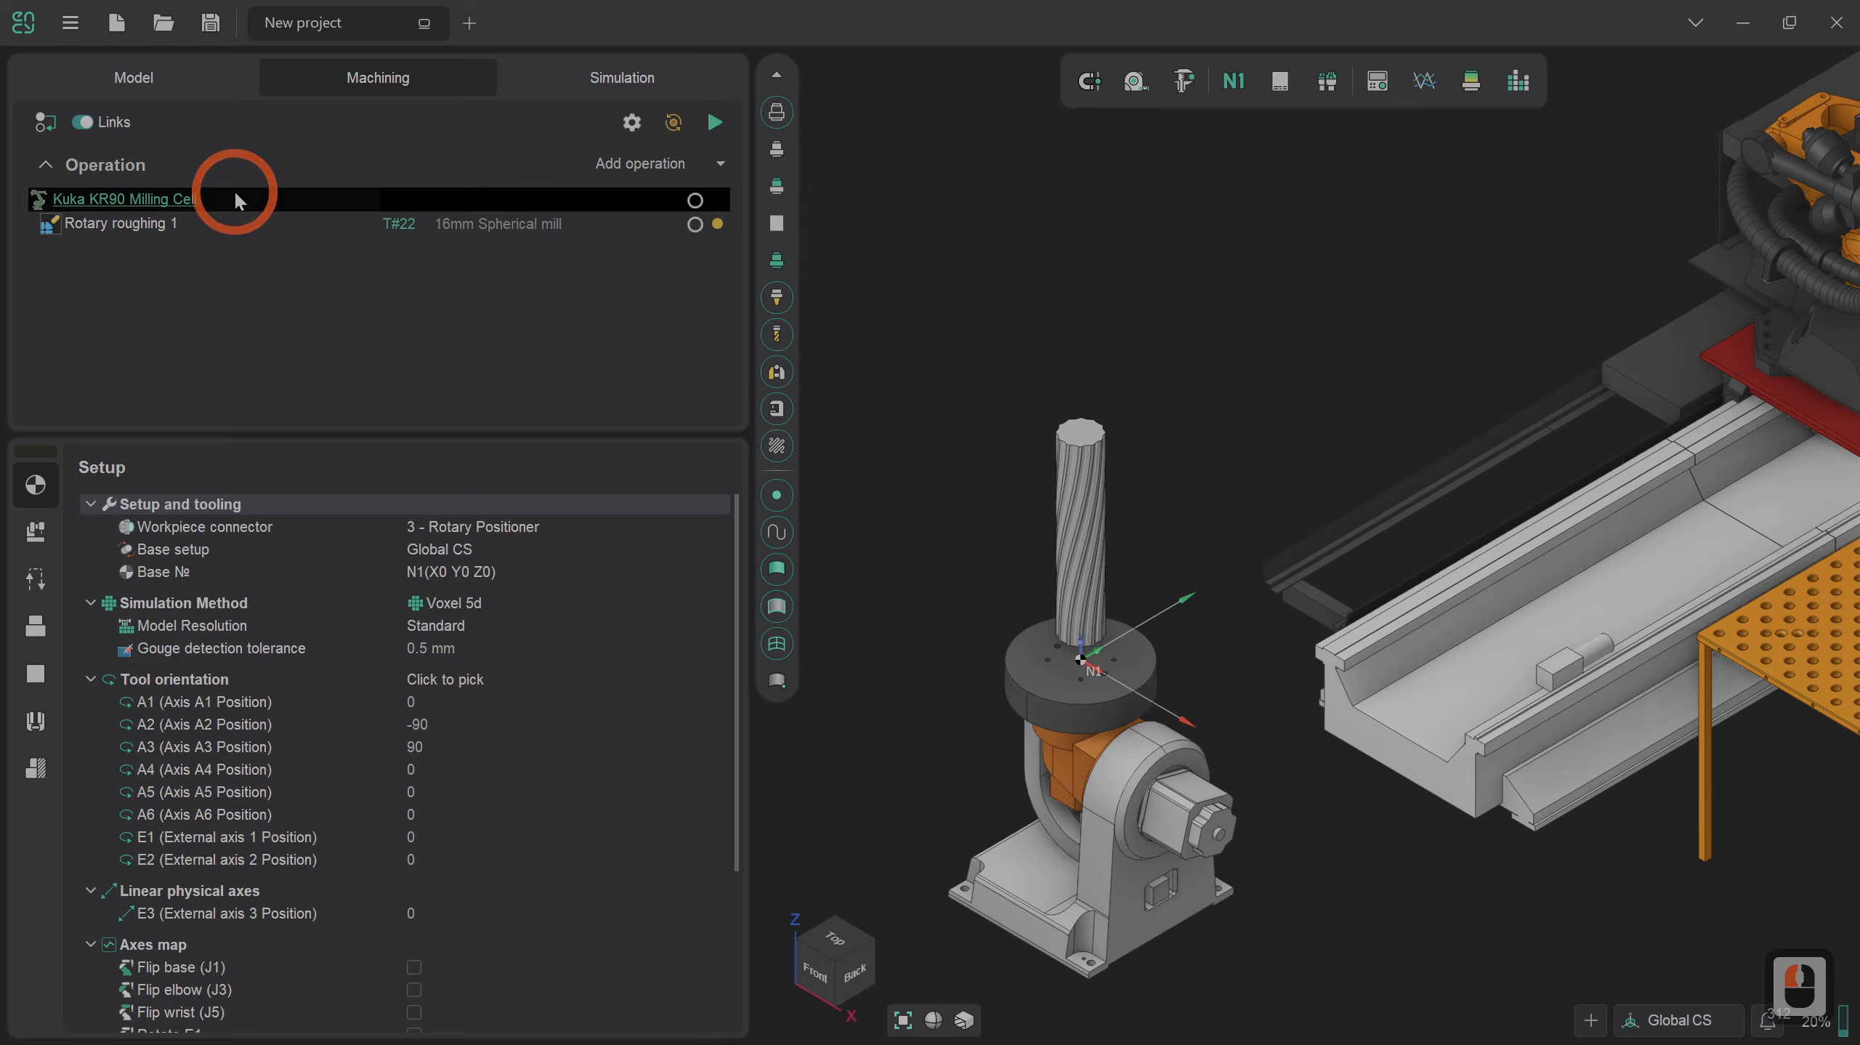
{"action": "left_click", "coordinate": [38, 675]}
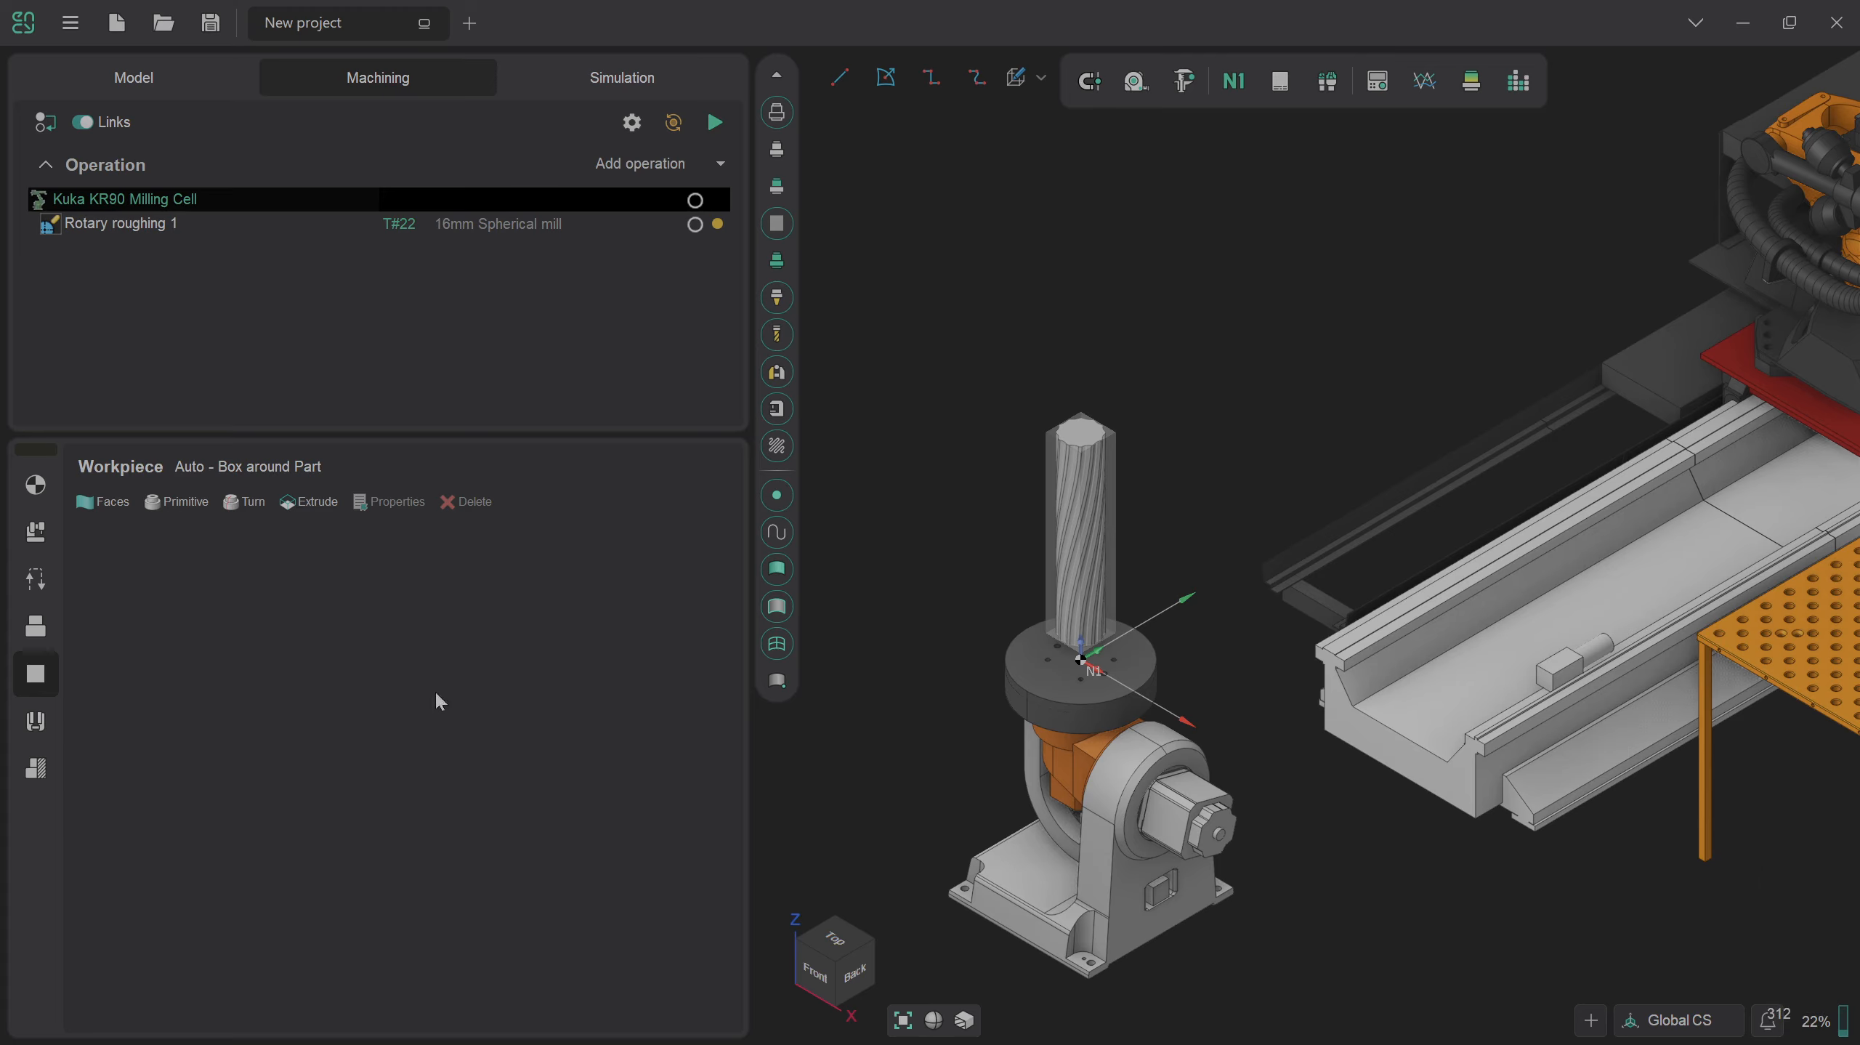
{"action": "left_click", "coordinate": [178, 503]}
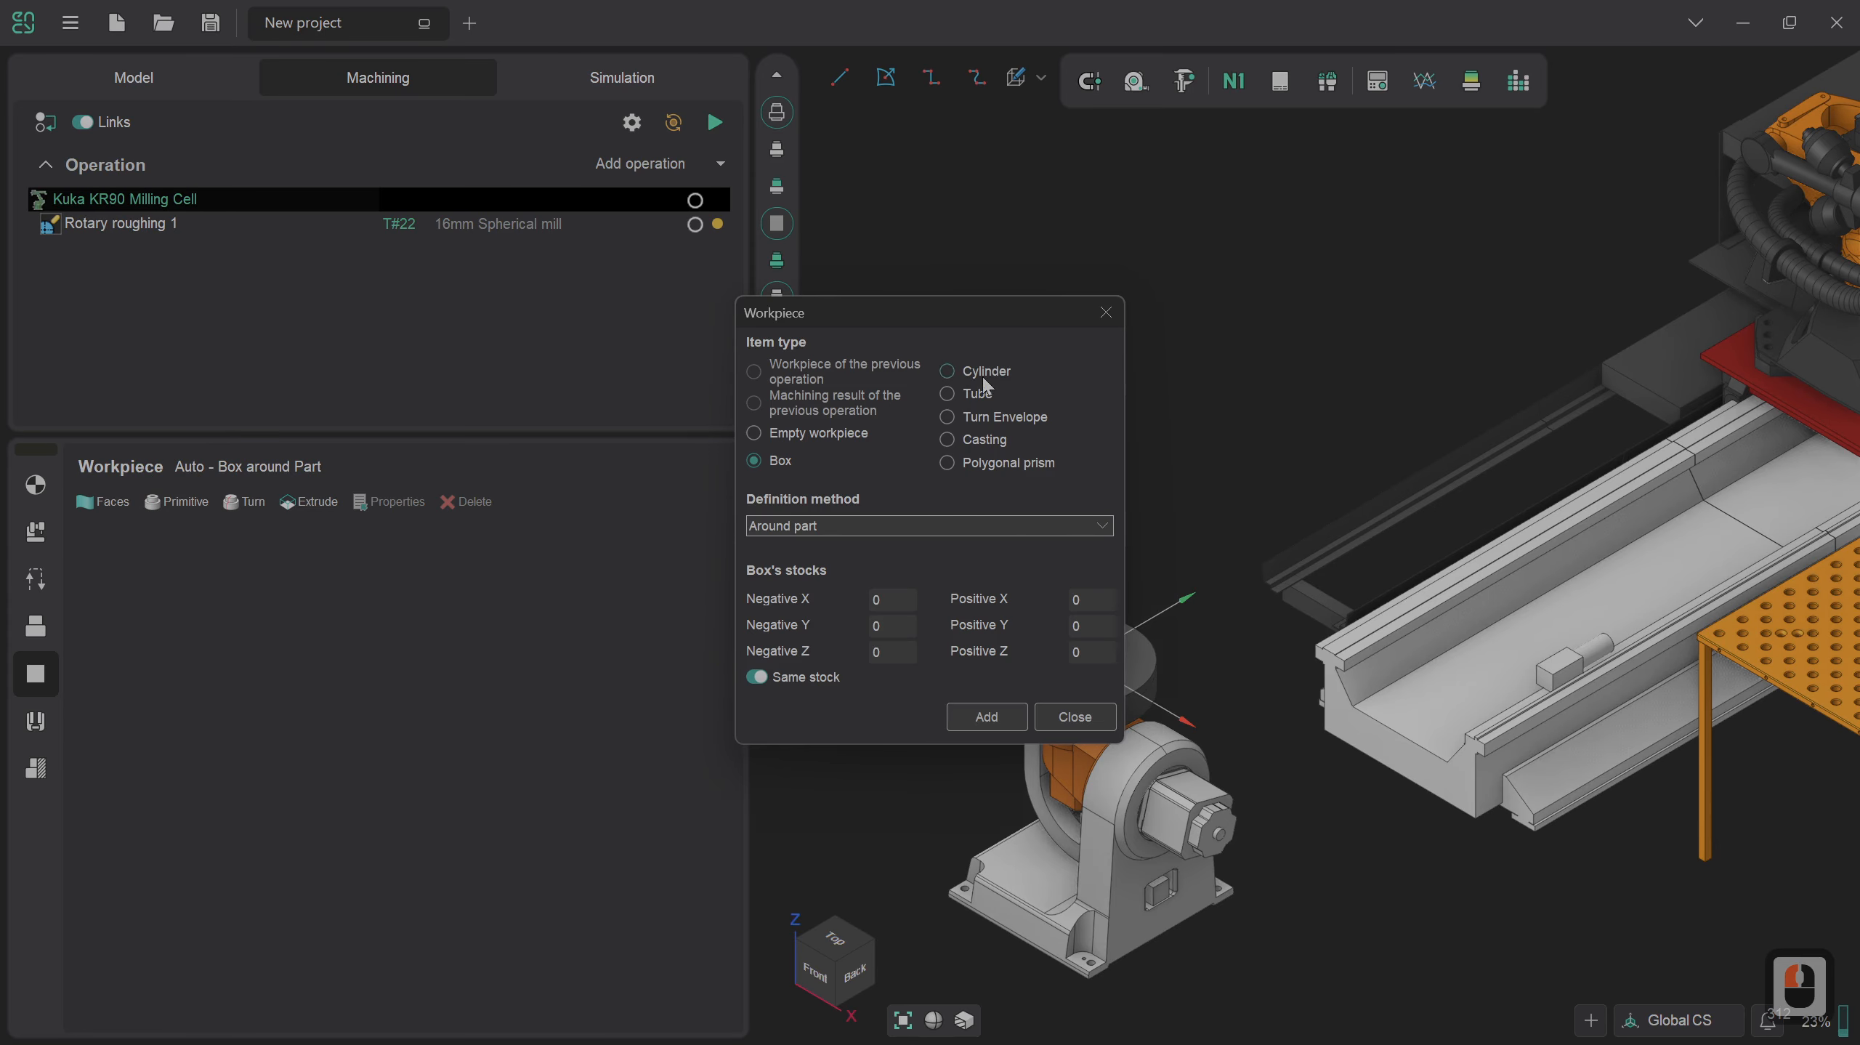
{"action": "left_click", "coordinate": [982, 375]}
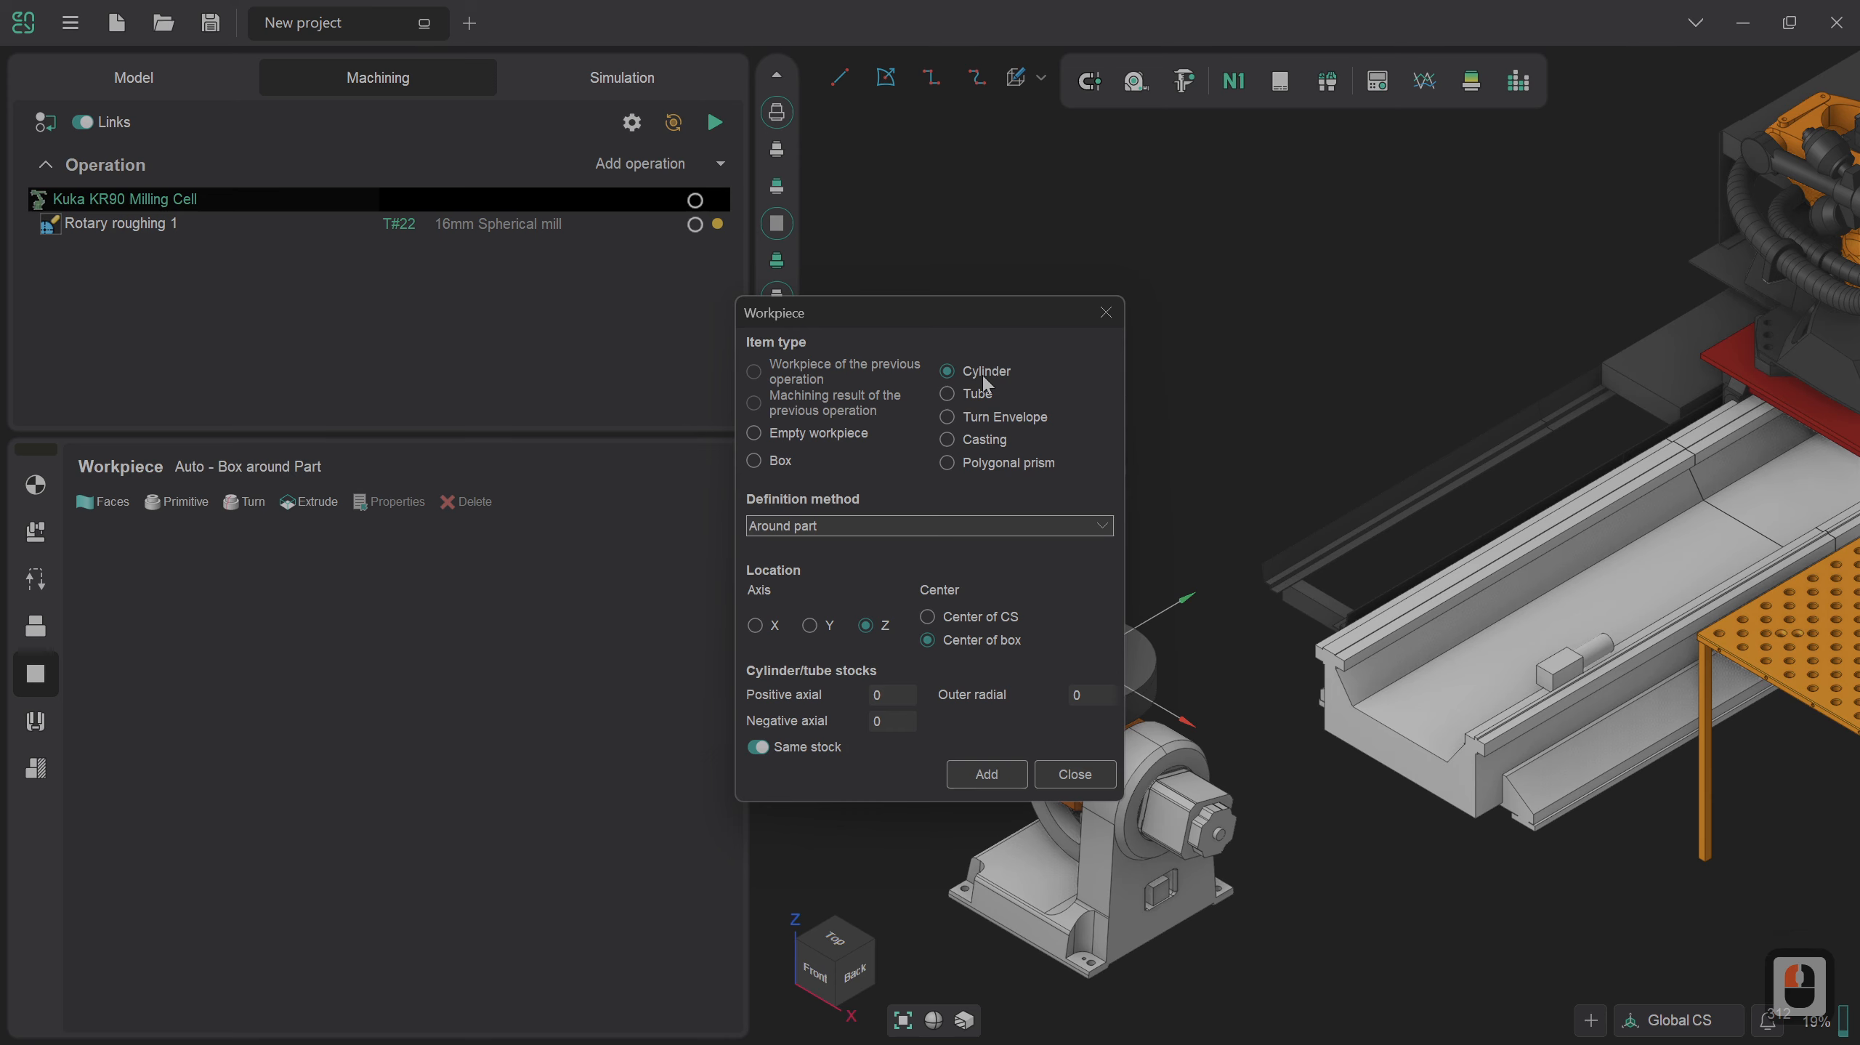
{"action": "left_click", "coordinate": [754, 749]}
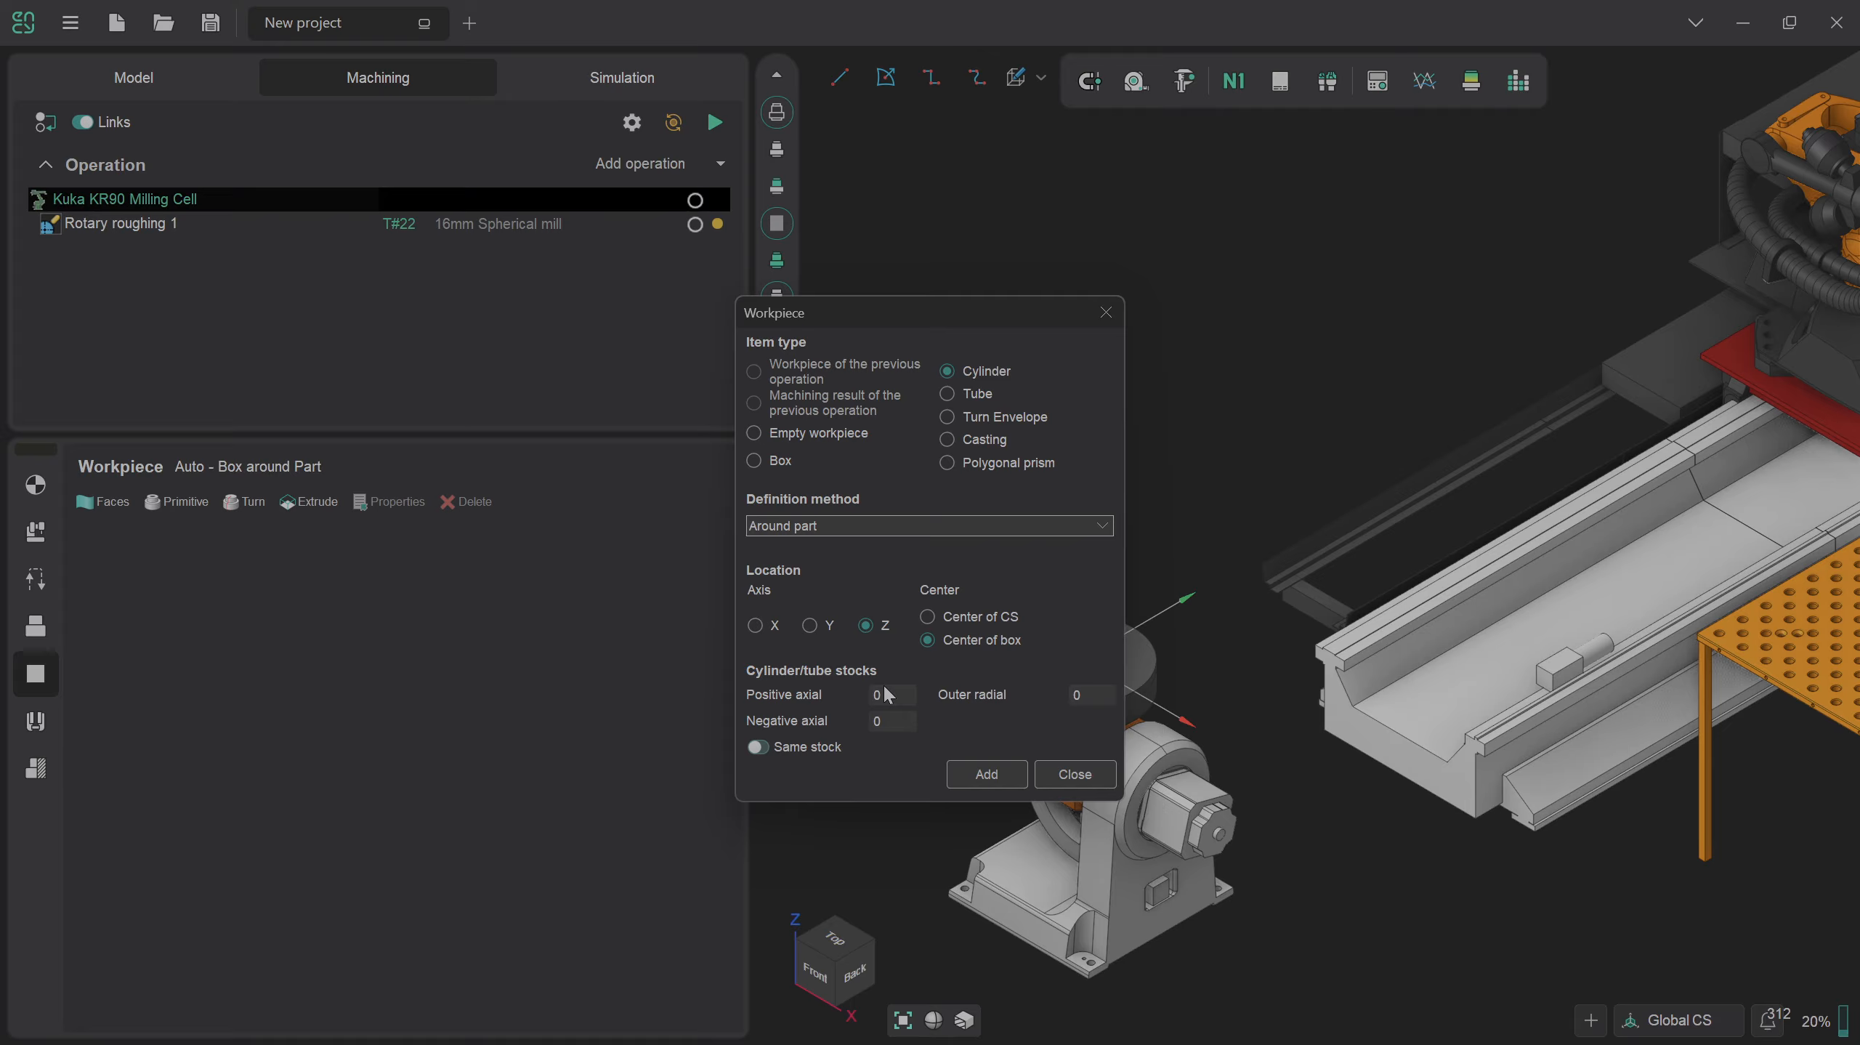
{"action": "double_click", "coordinate": [1099, 694]}
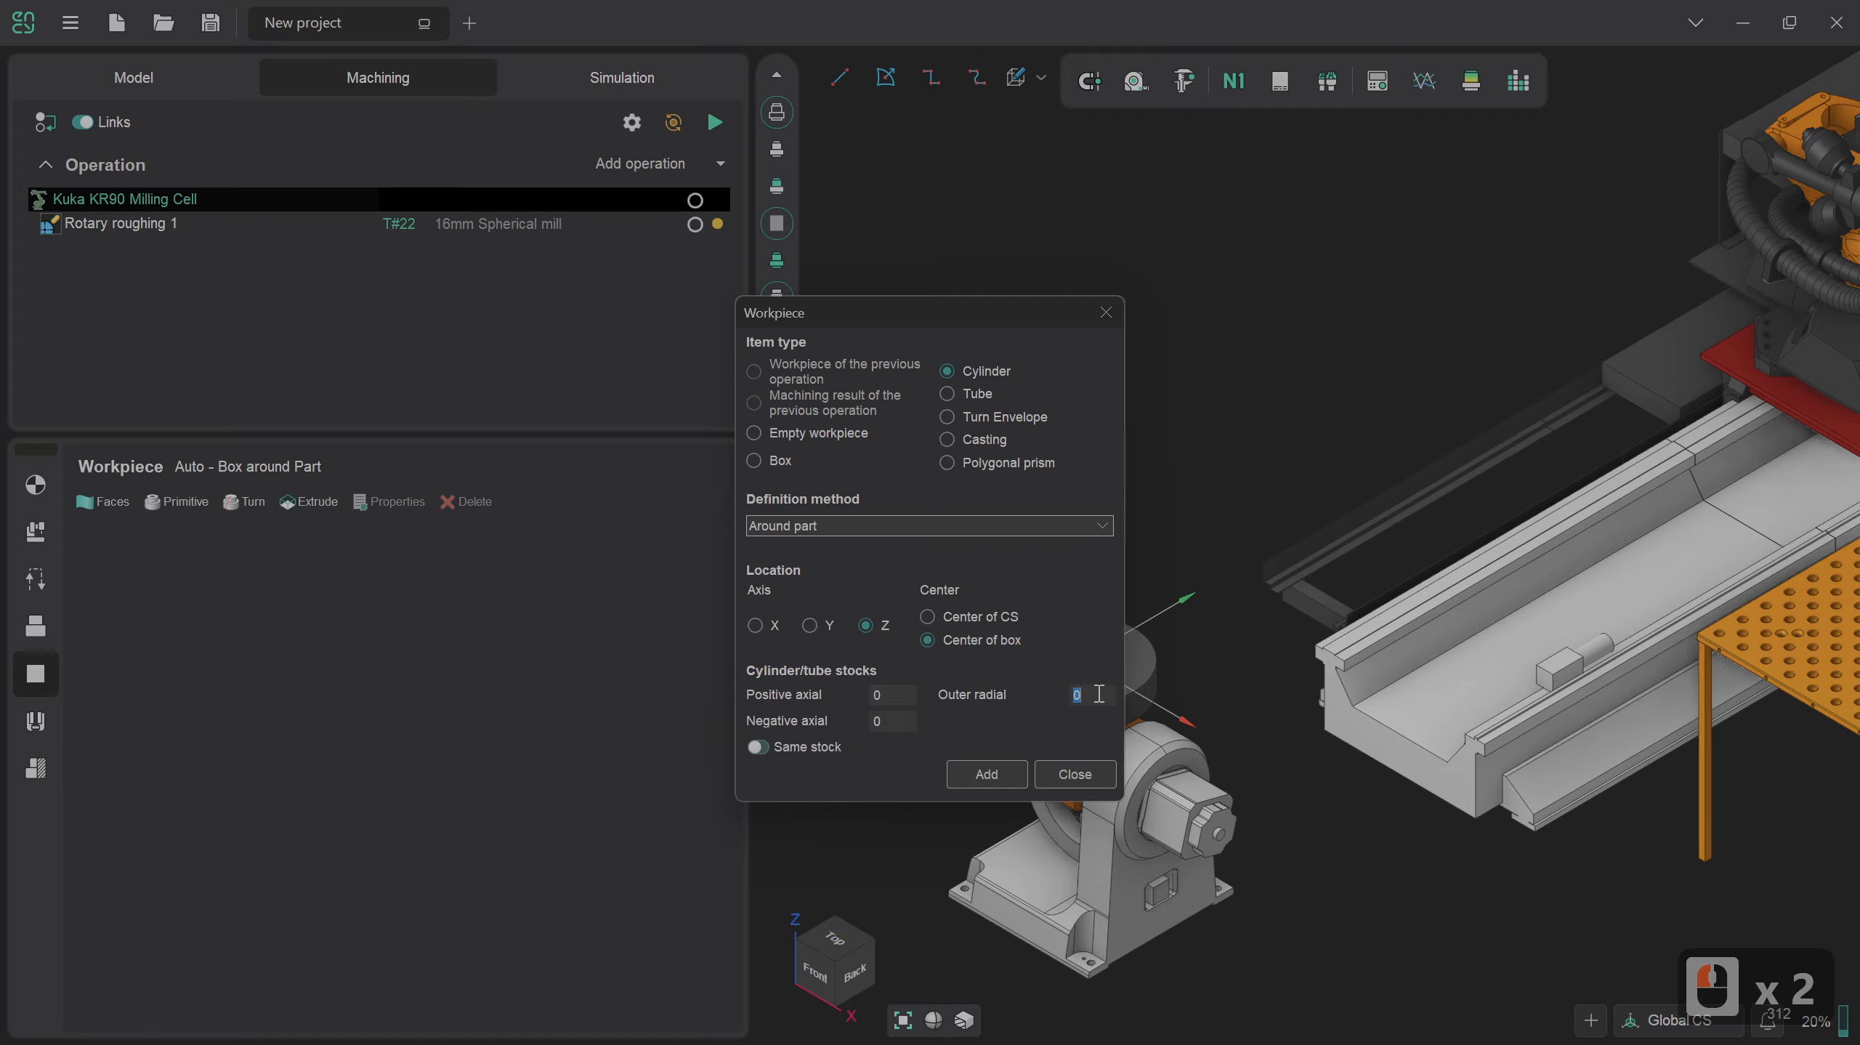
{"action": "left_click_drag", "start_coordinate": [1008, 322], "coordinate": [848, 337]}
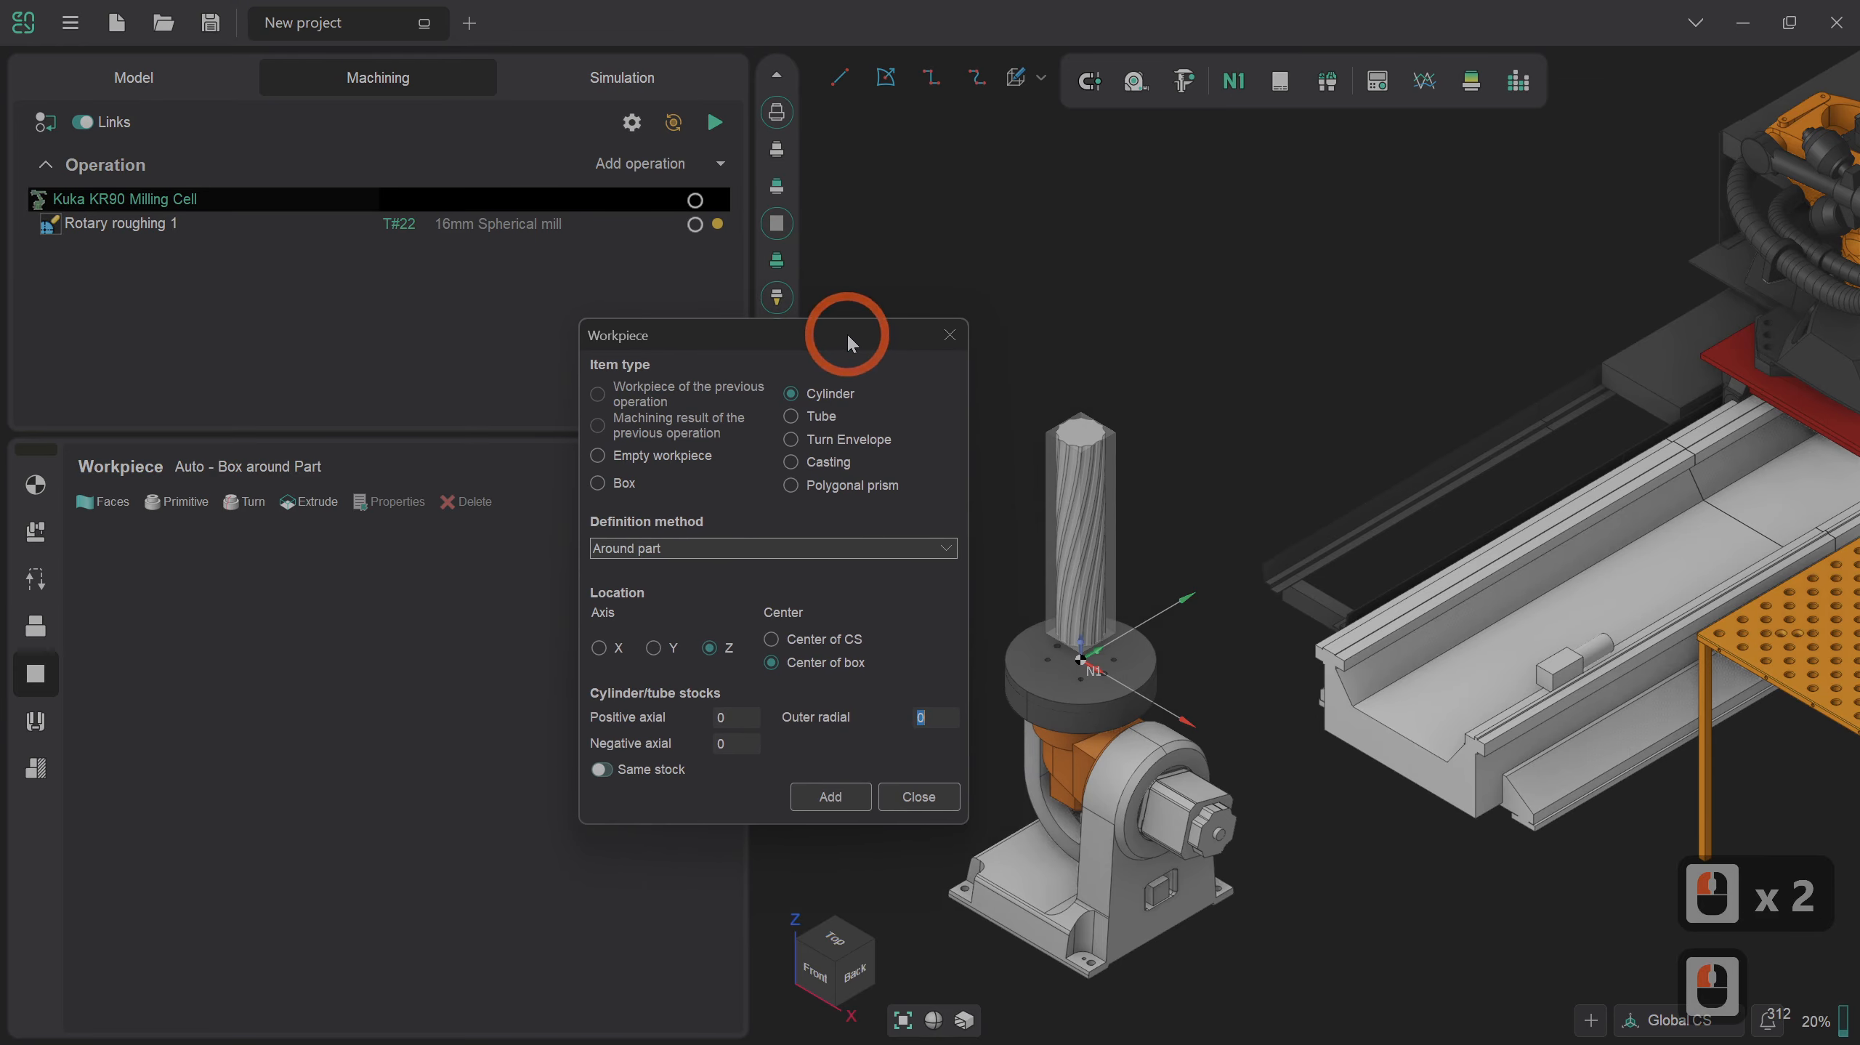
{"action": "type", "text": "15"}
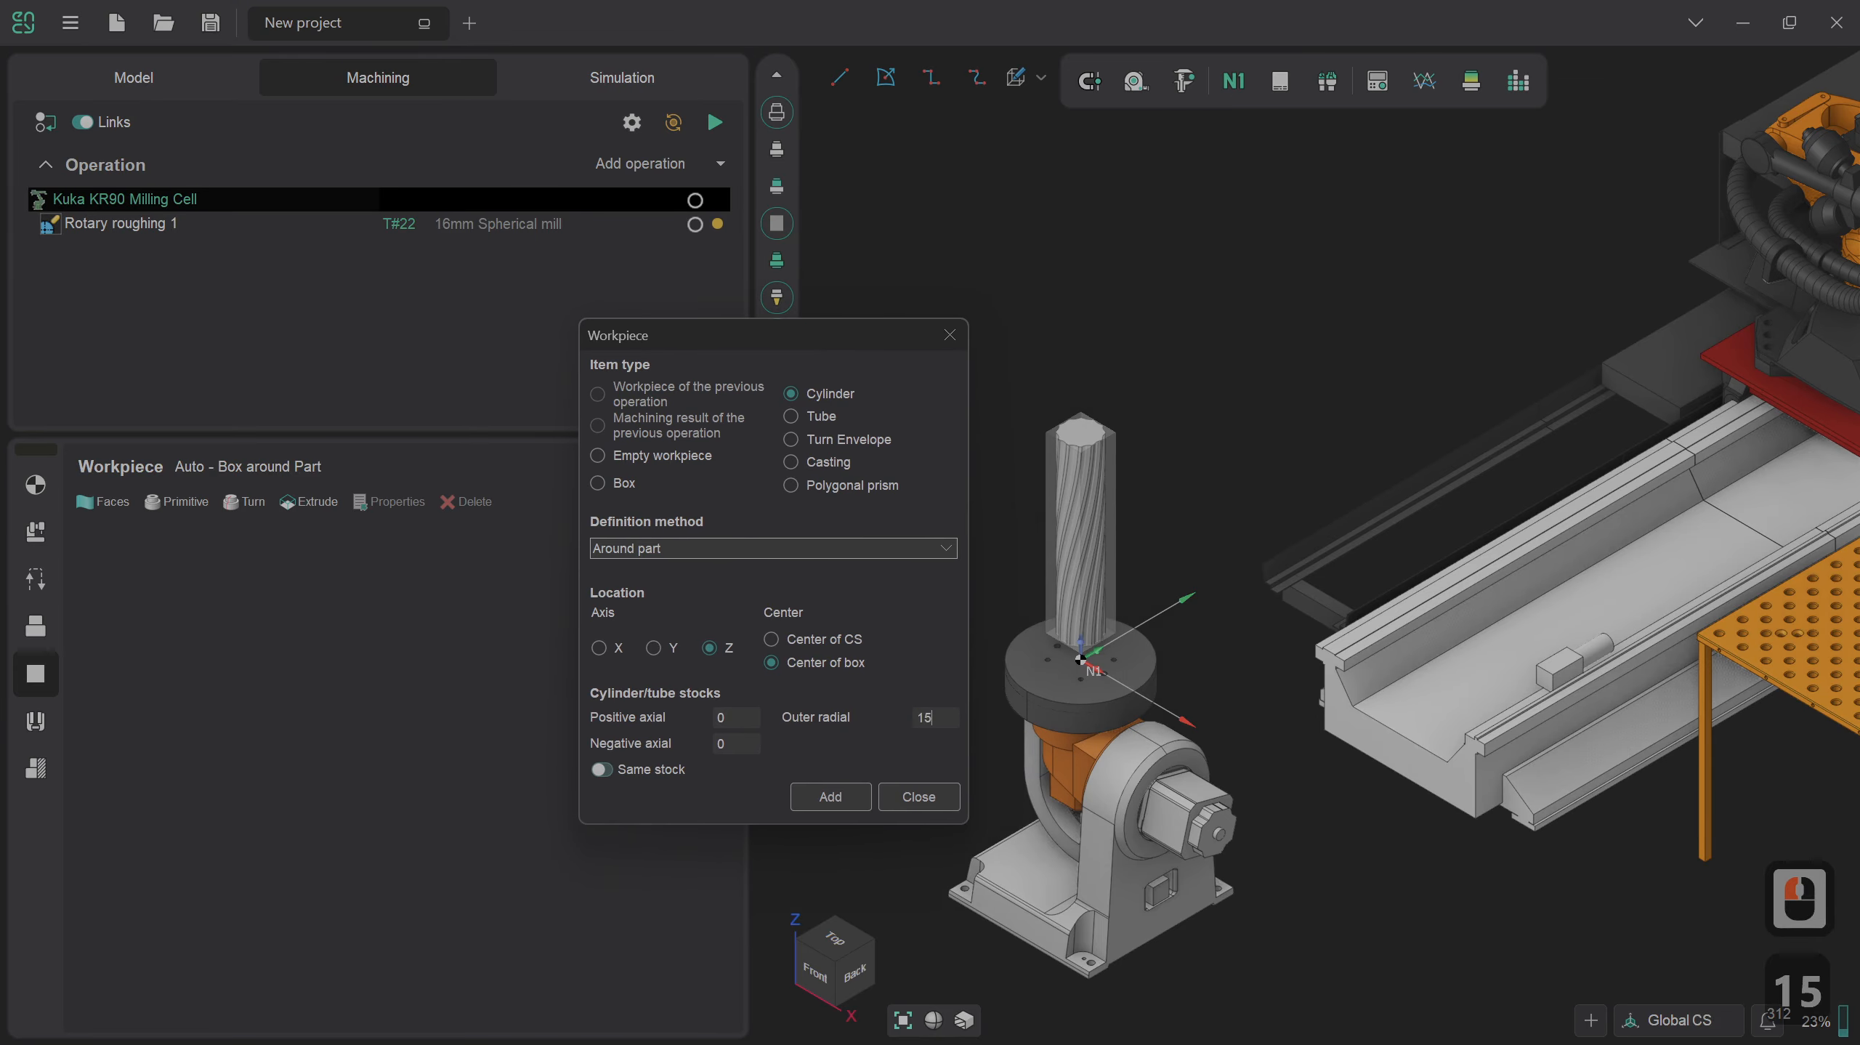
{"action": "left_click", "coordinate": [831, 796]}
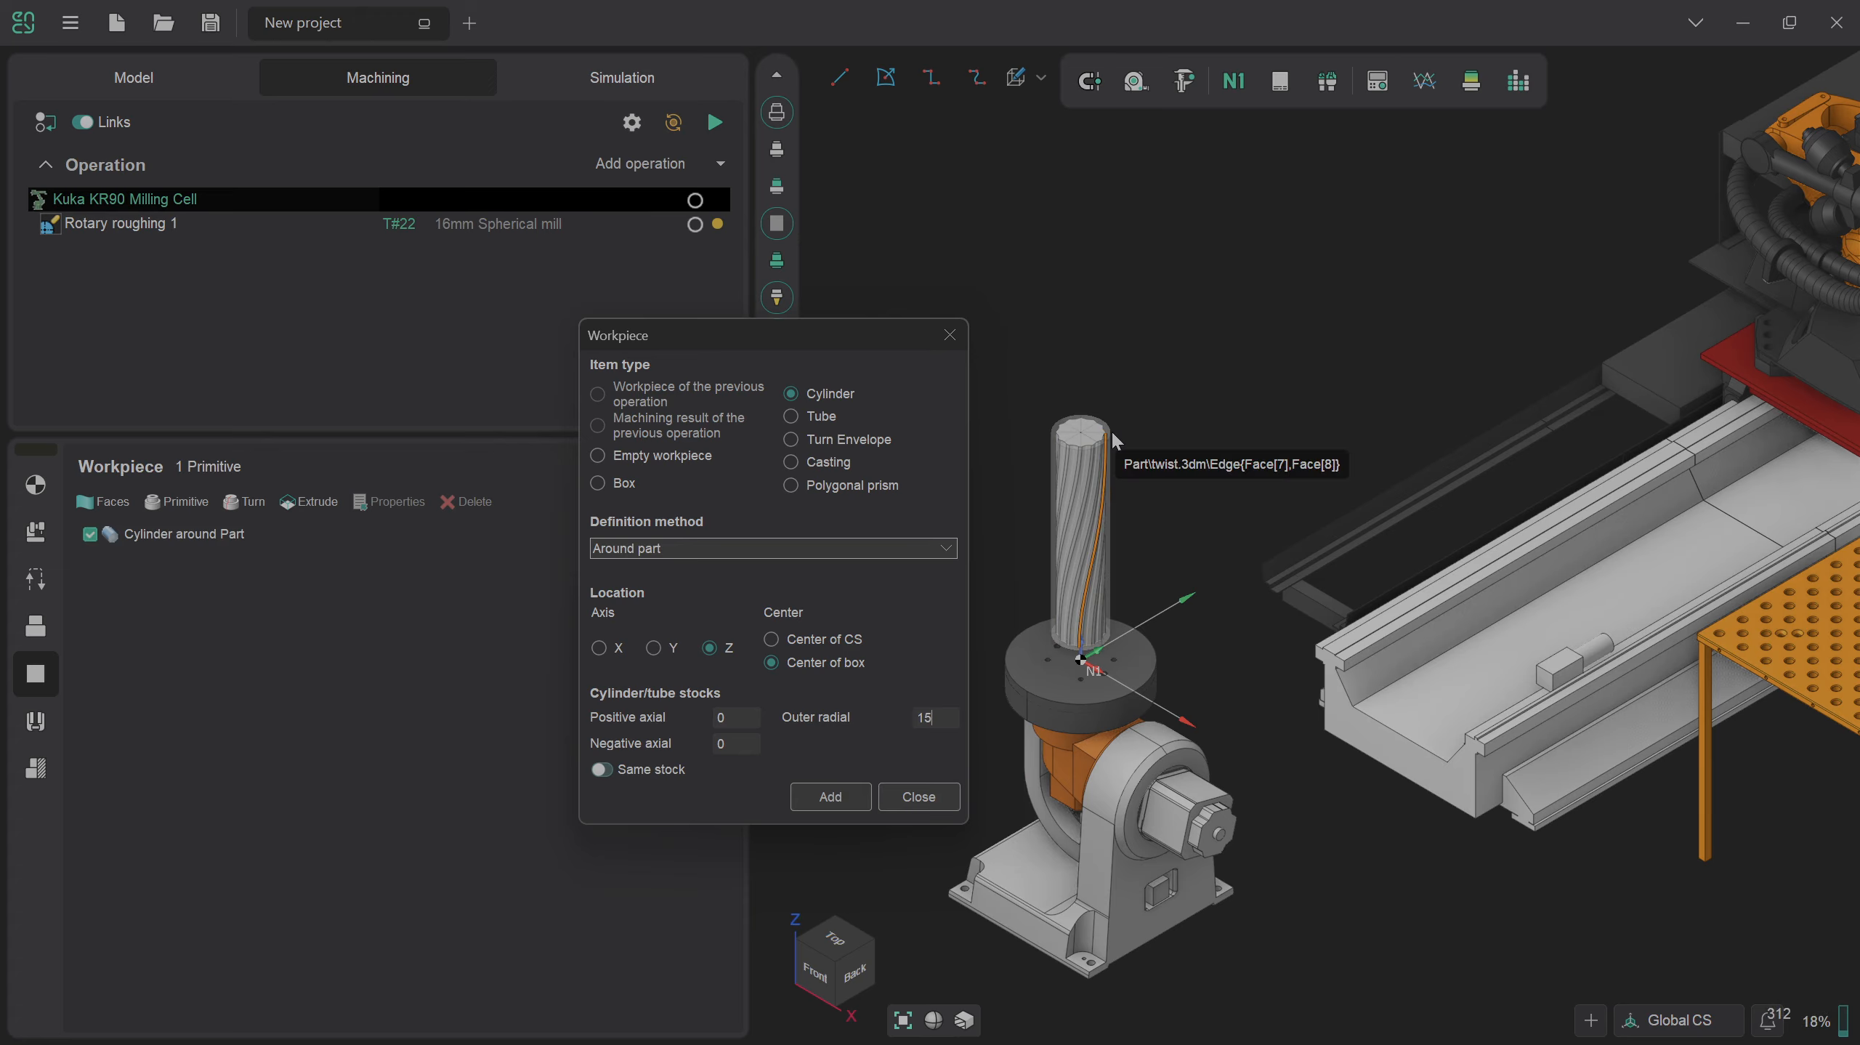
{"action": "left_click", "coordinate": [919, 797]}
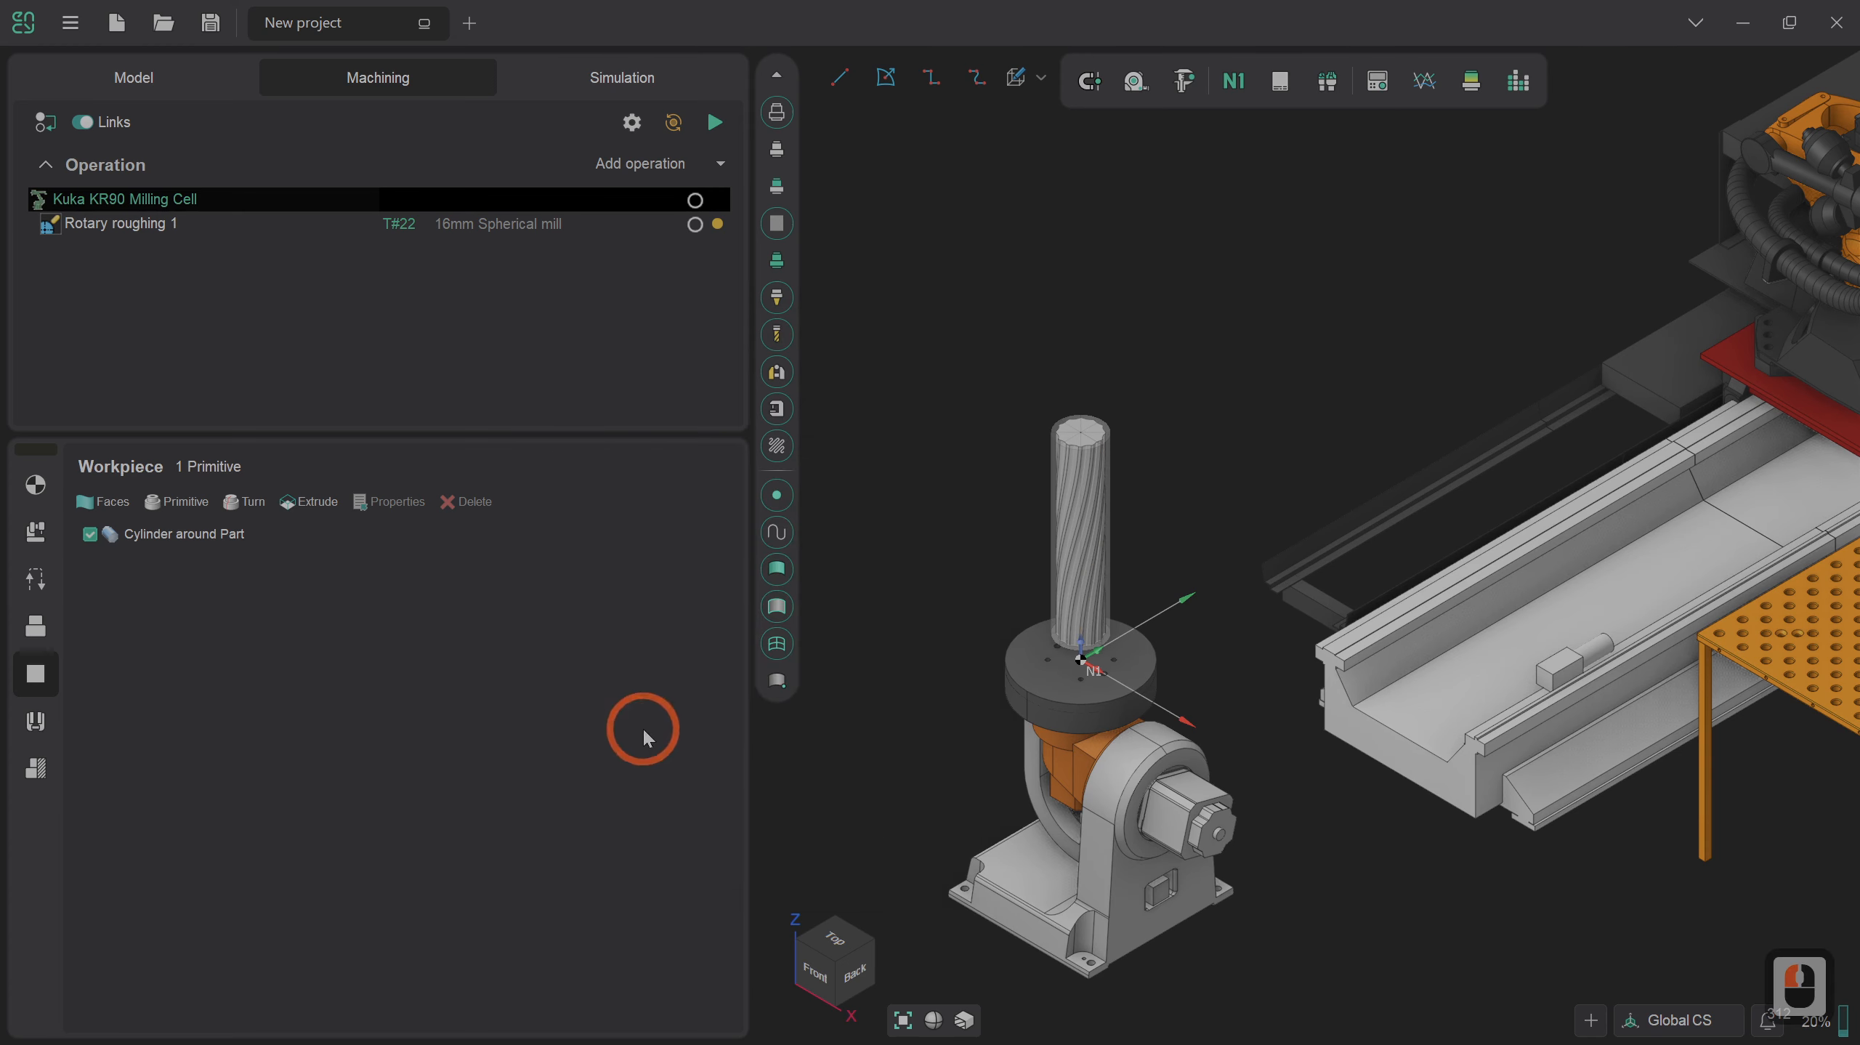
{"action": "left_click", "coordinate": [1089, 608]}
In the setup of Rotary roughing 1, enable Move up E3 and Rotate E2 in the axes map.
{"action": "left_click", "coordinate": [299, 232]}
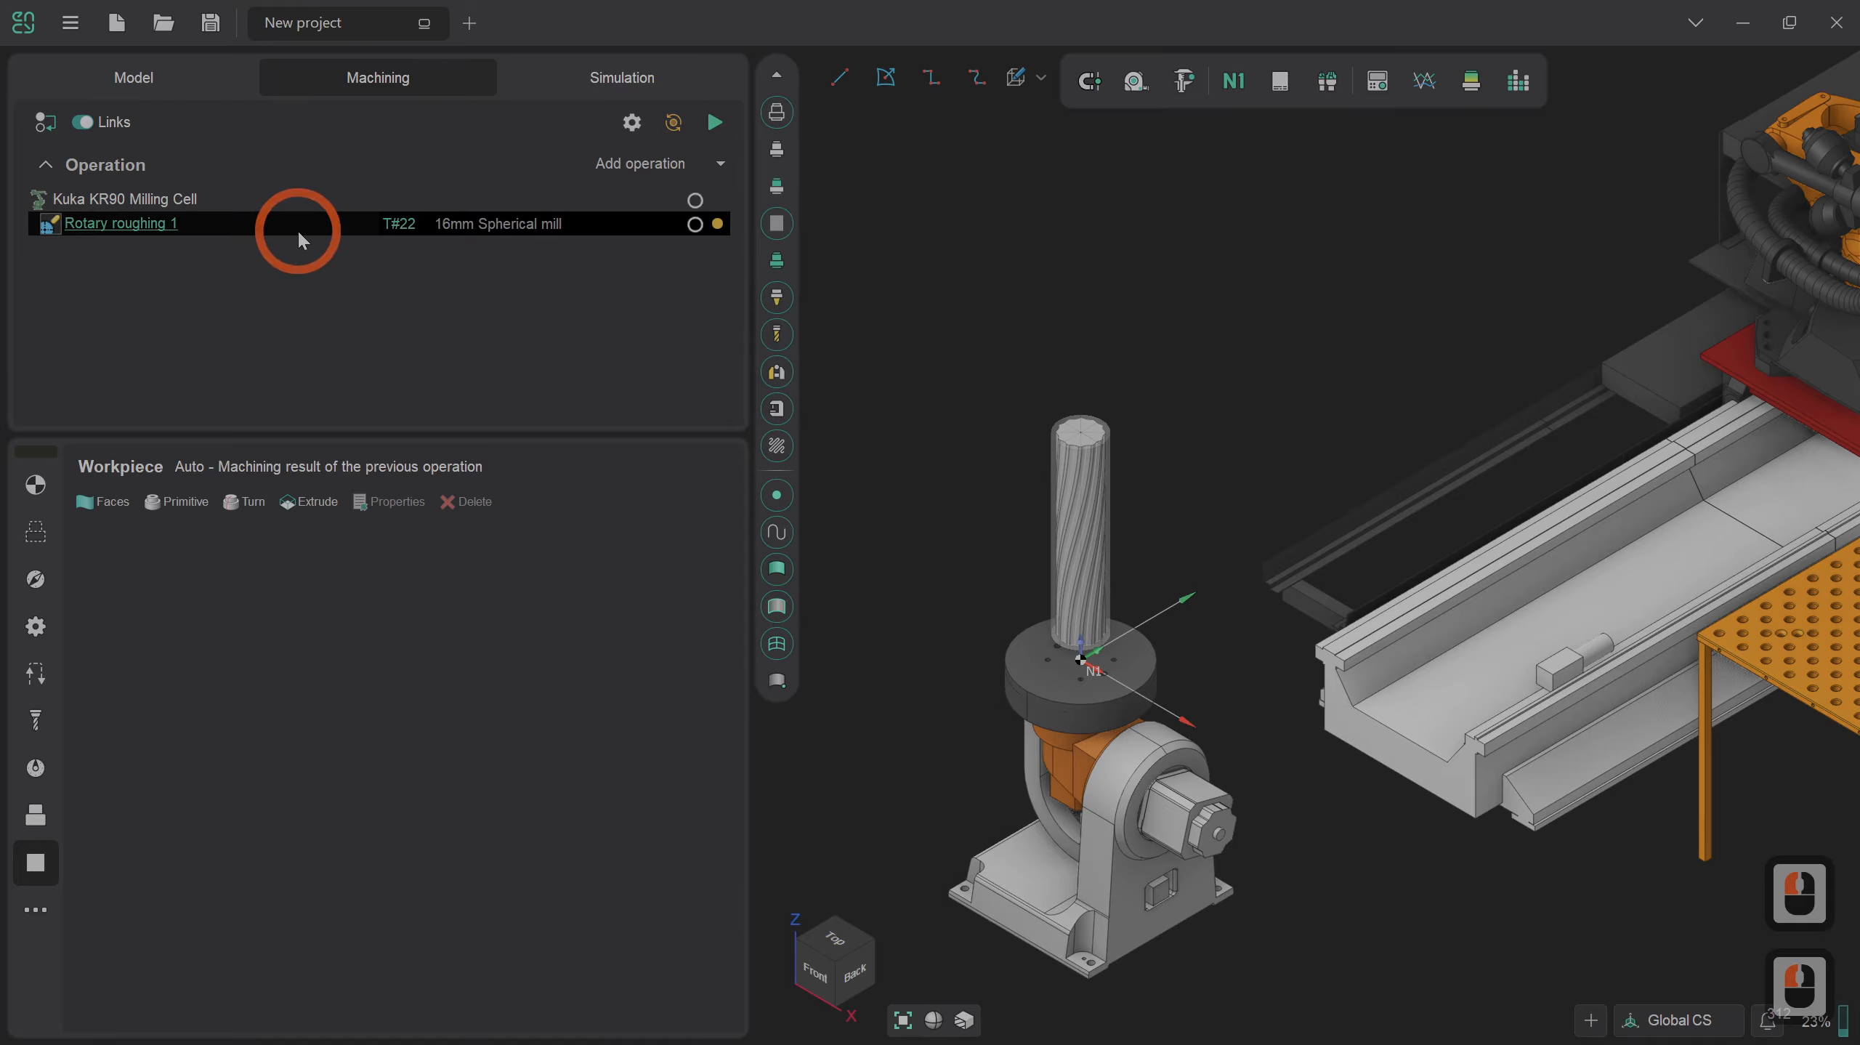
{"action": "left_click", "coordinate": [57, 503]}
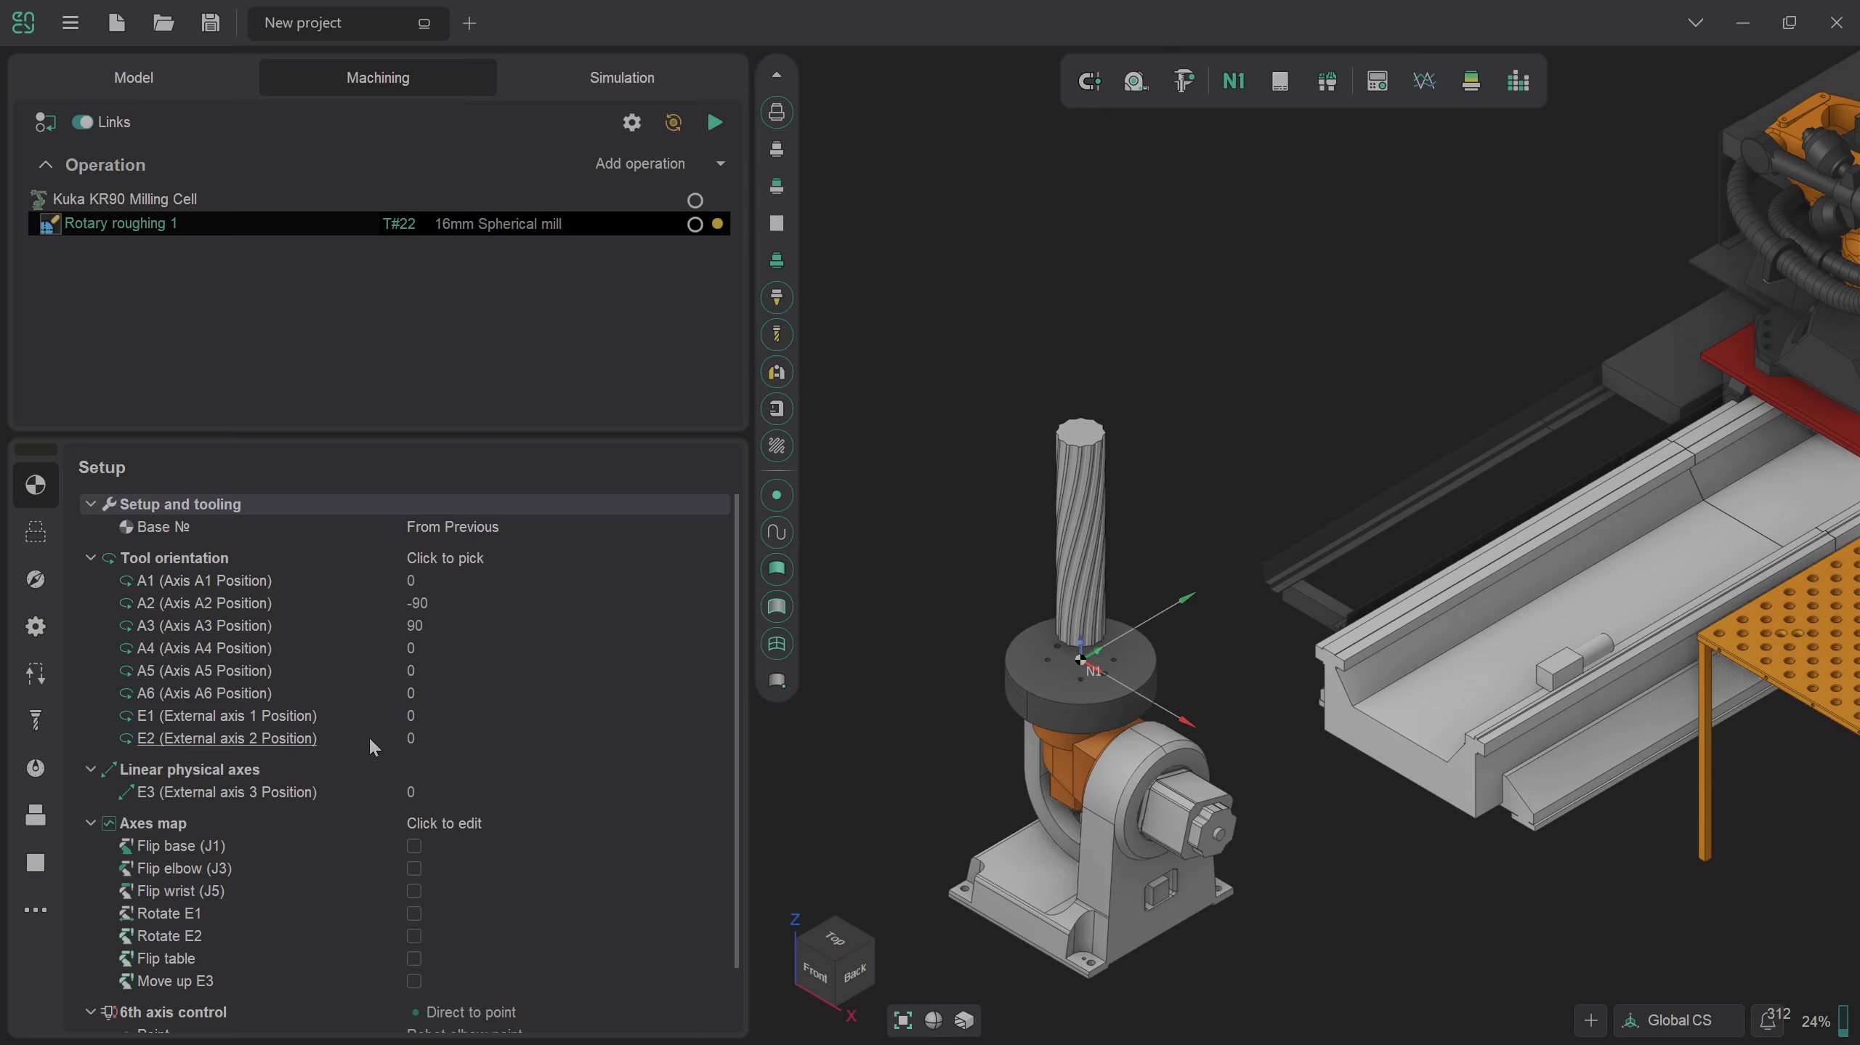
{"action": "left_click", "coordinate": [414, 979]}
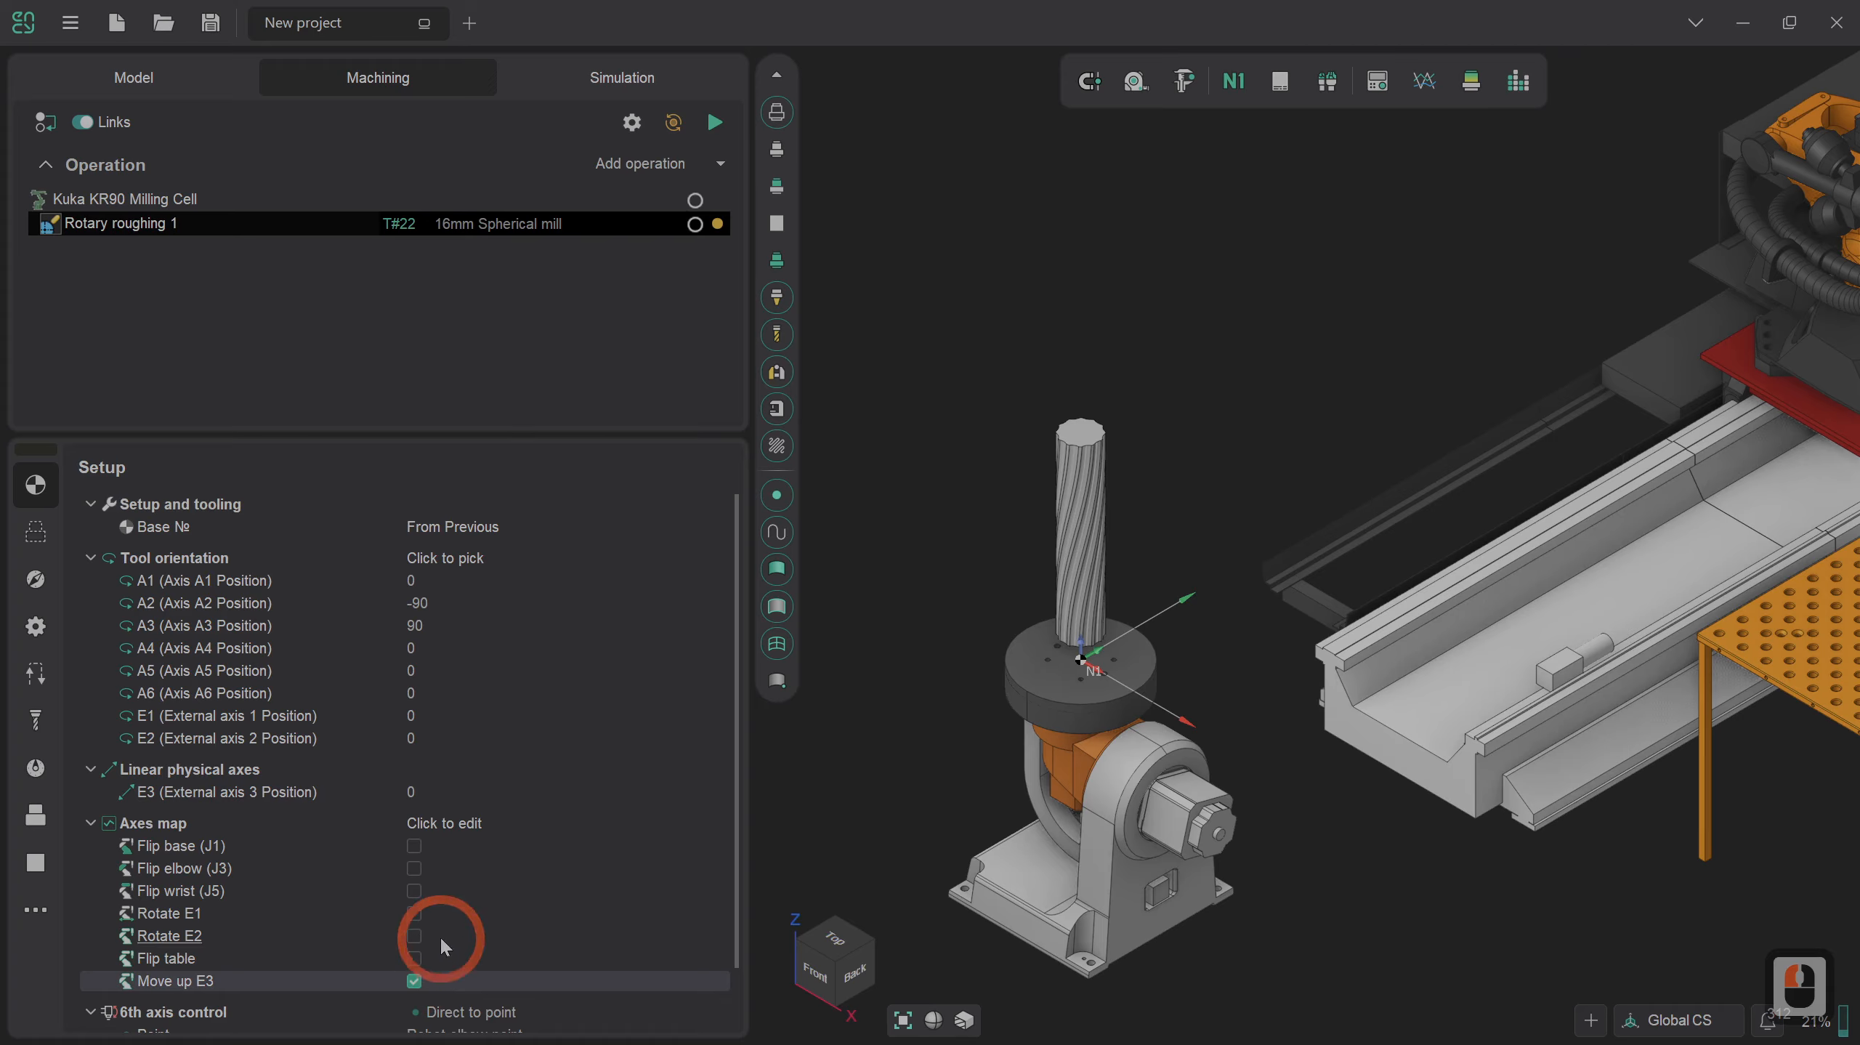
{"action": "left_click", "coordinate": [416, 936]}
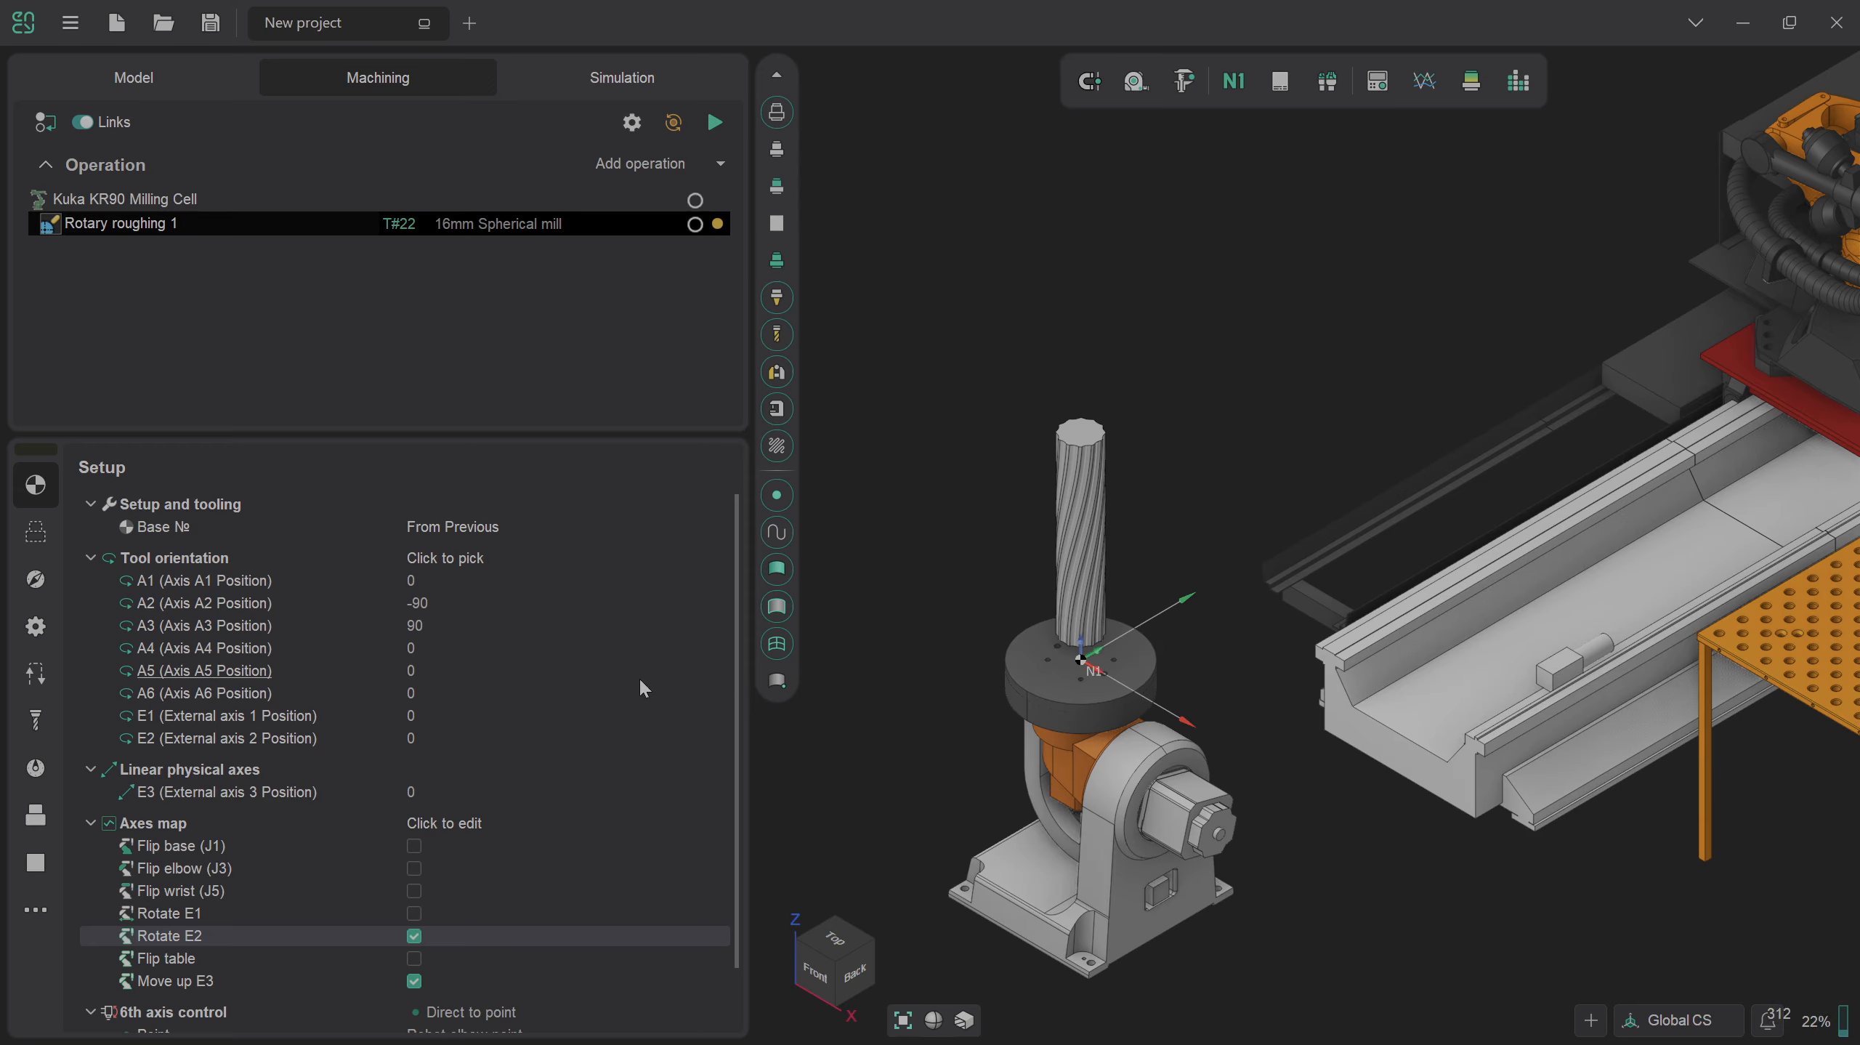
Align the tool orientation of the rotary roughing operation to Front.
{"action": "scroll", "coordinate": [739, 674], "scroll_direction": "down", "scroll_amount": 1}
{"action": "left_click", "coordinate": [556, 535]}
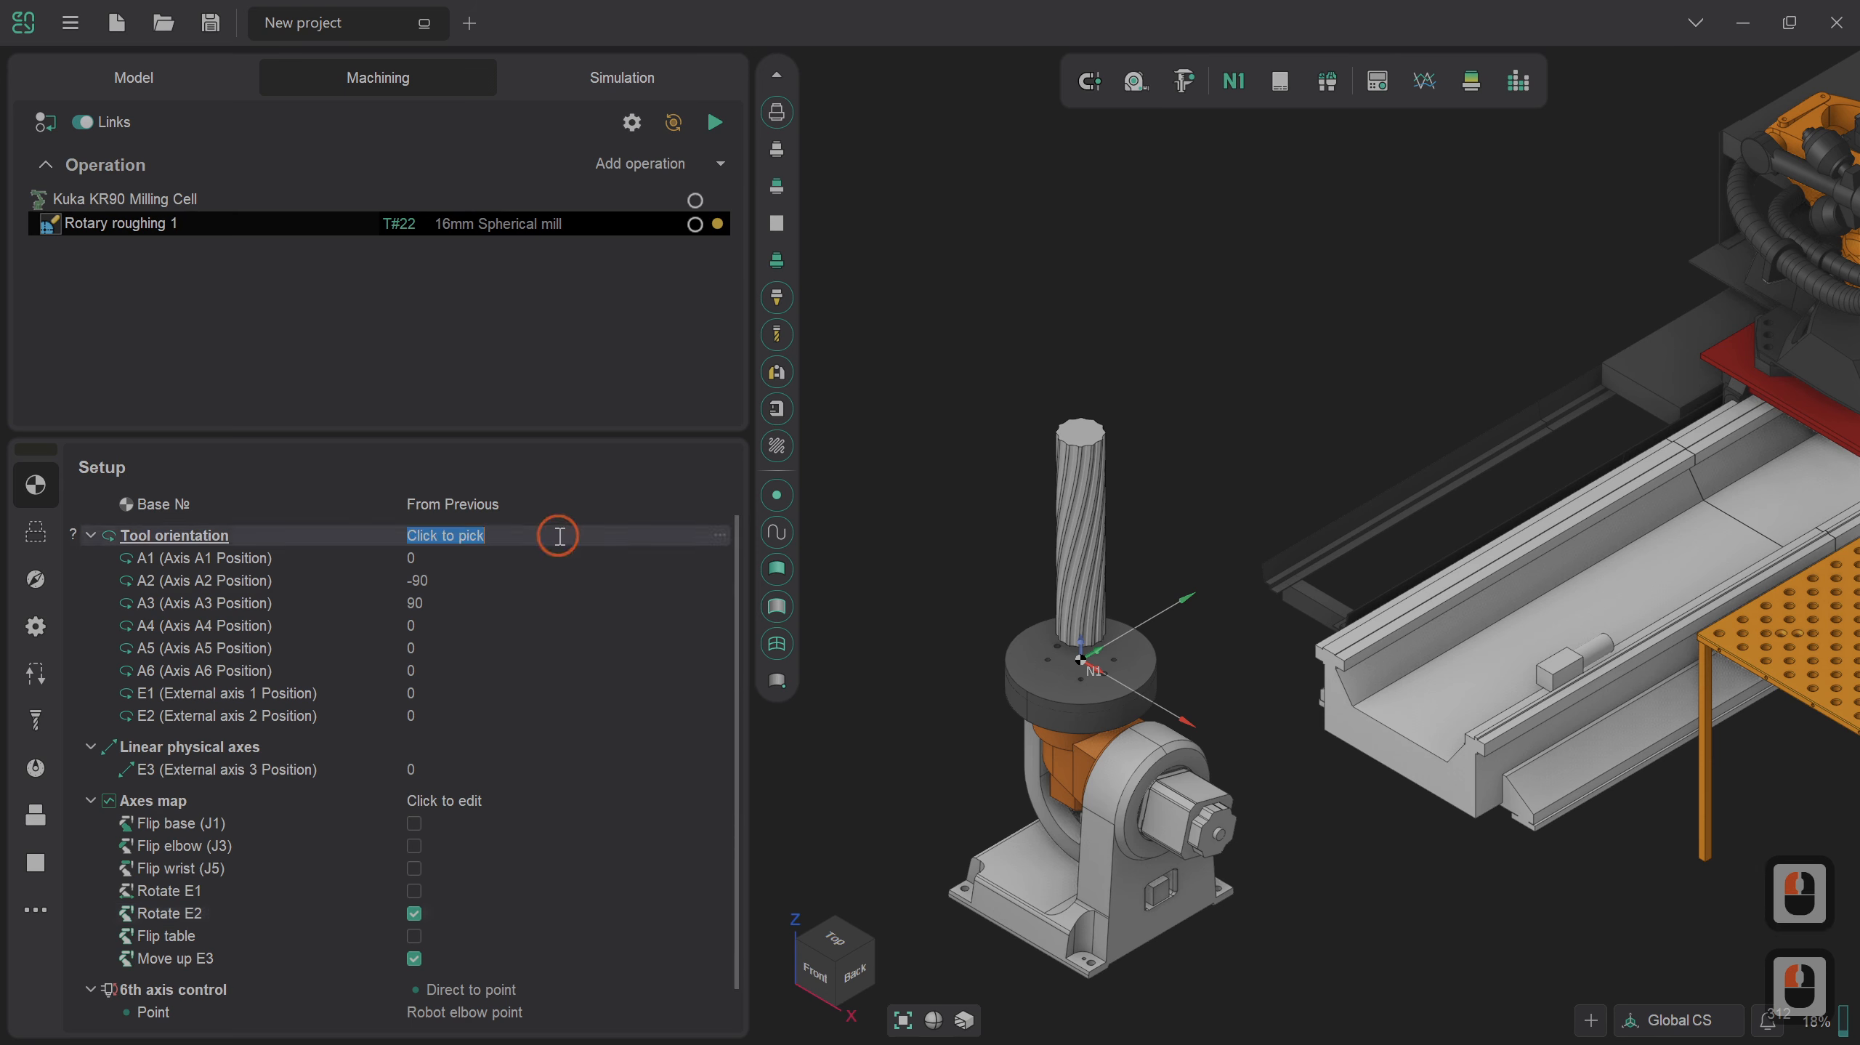
{"action": "left_click", "coordinate": [719, 536]}
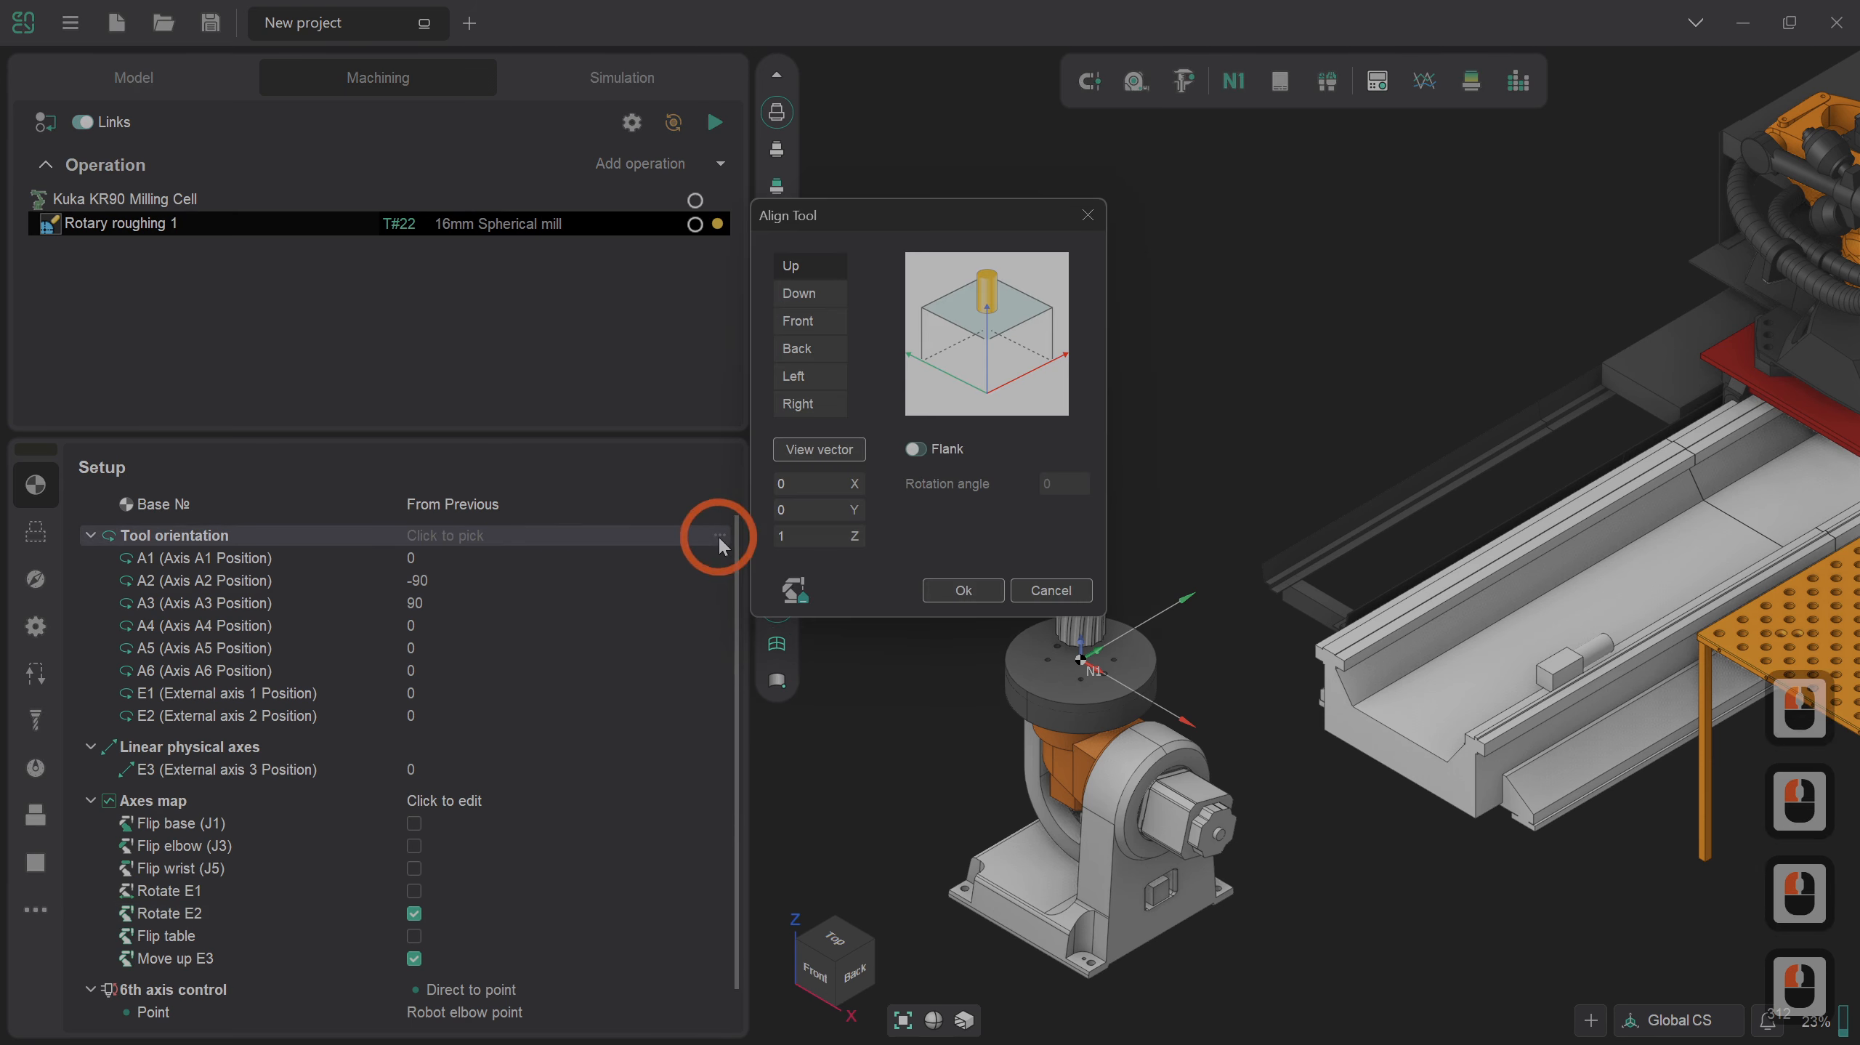
{"action": "left_click", "coordinate": [819, 328]}
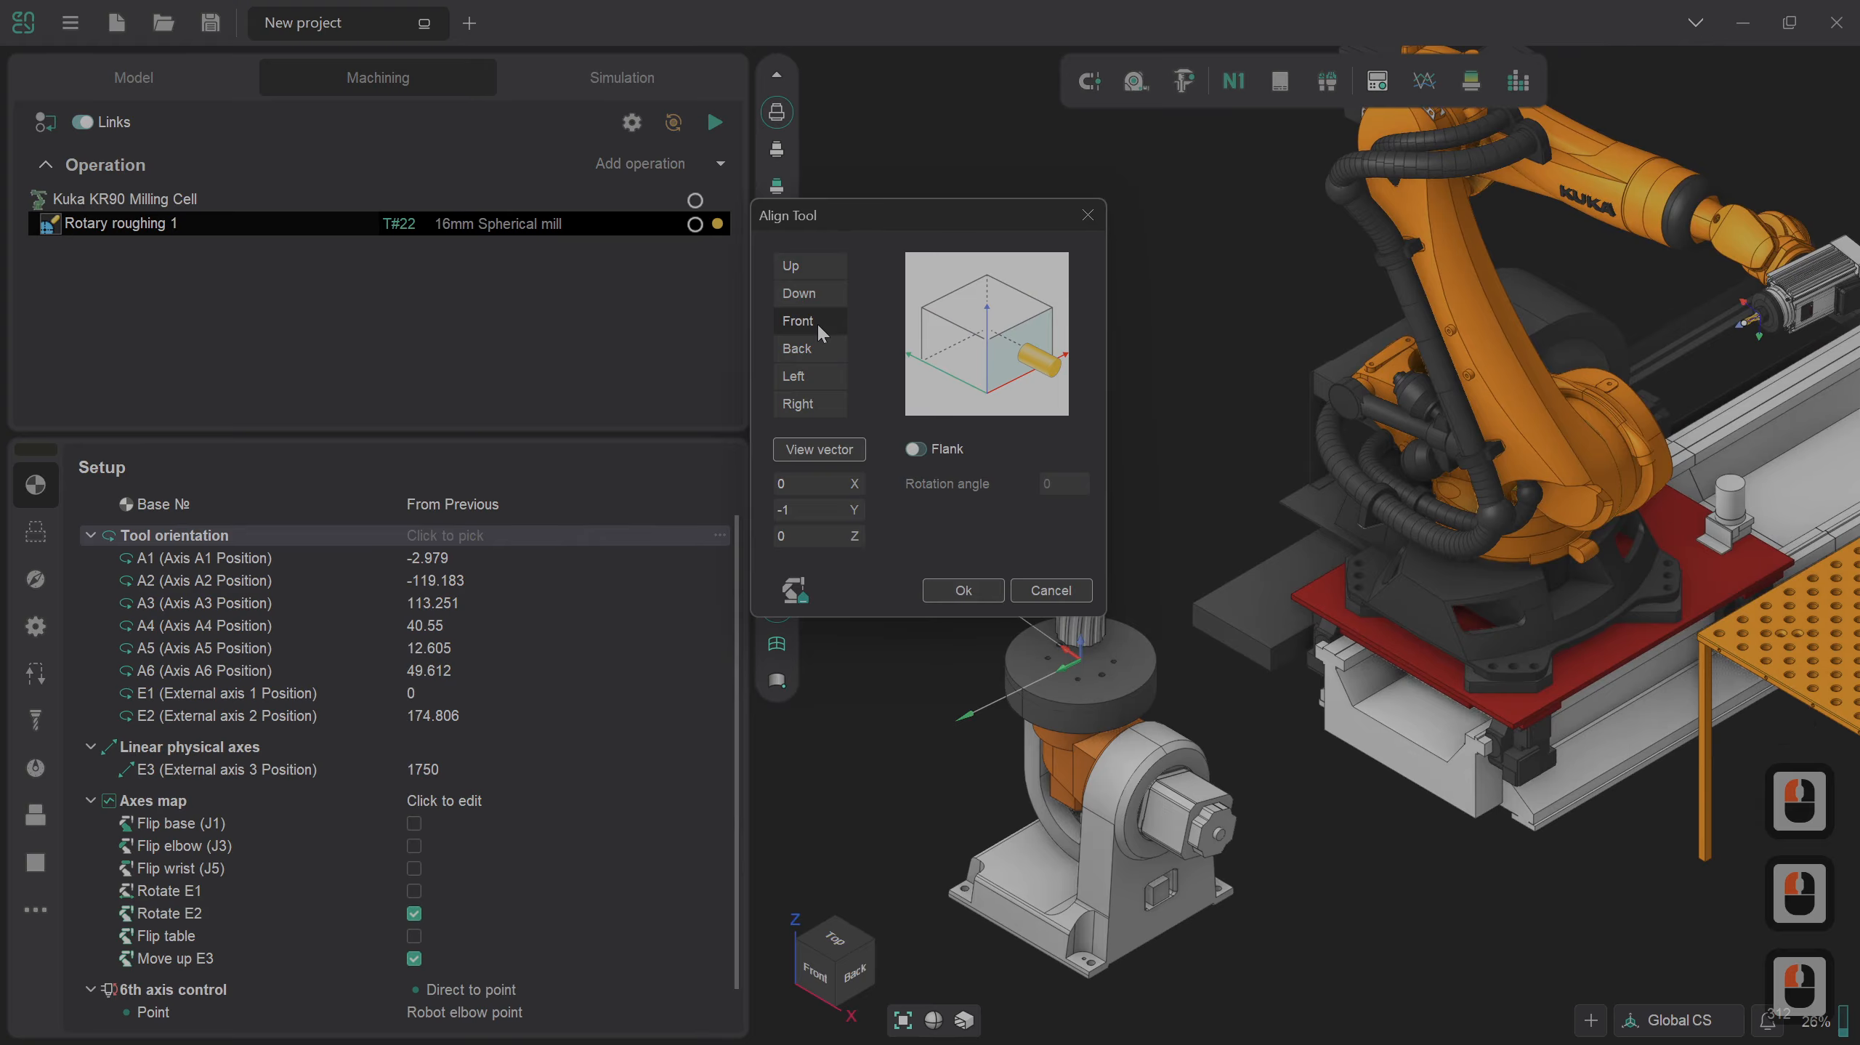
{"action": "left_click", "coordinate": [964, 589]}
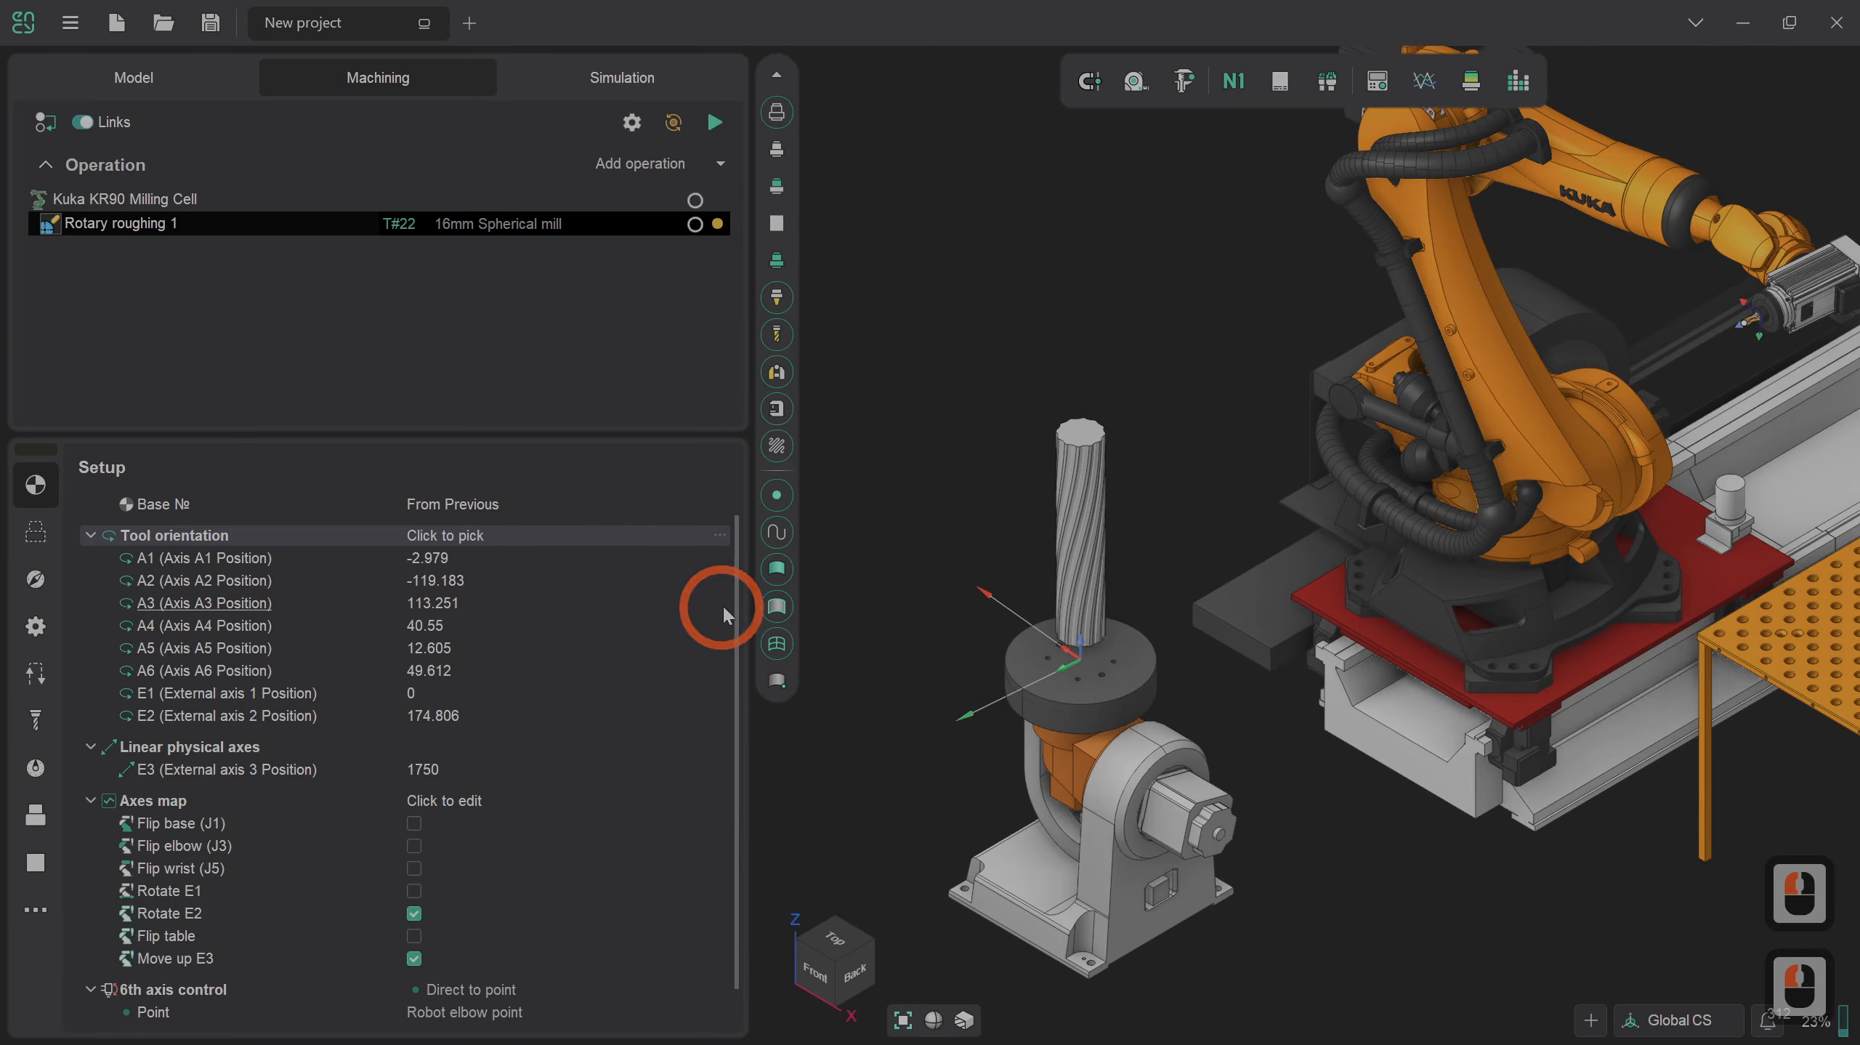
Set the rotary table vector of the rotary roughing operation to +X.
{"action": "scroll", "coordinate": [734, 608], "scroll_direction": "down", "scroll_amount": 2}
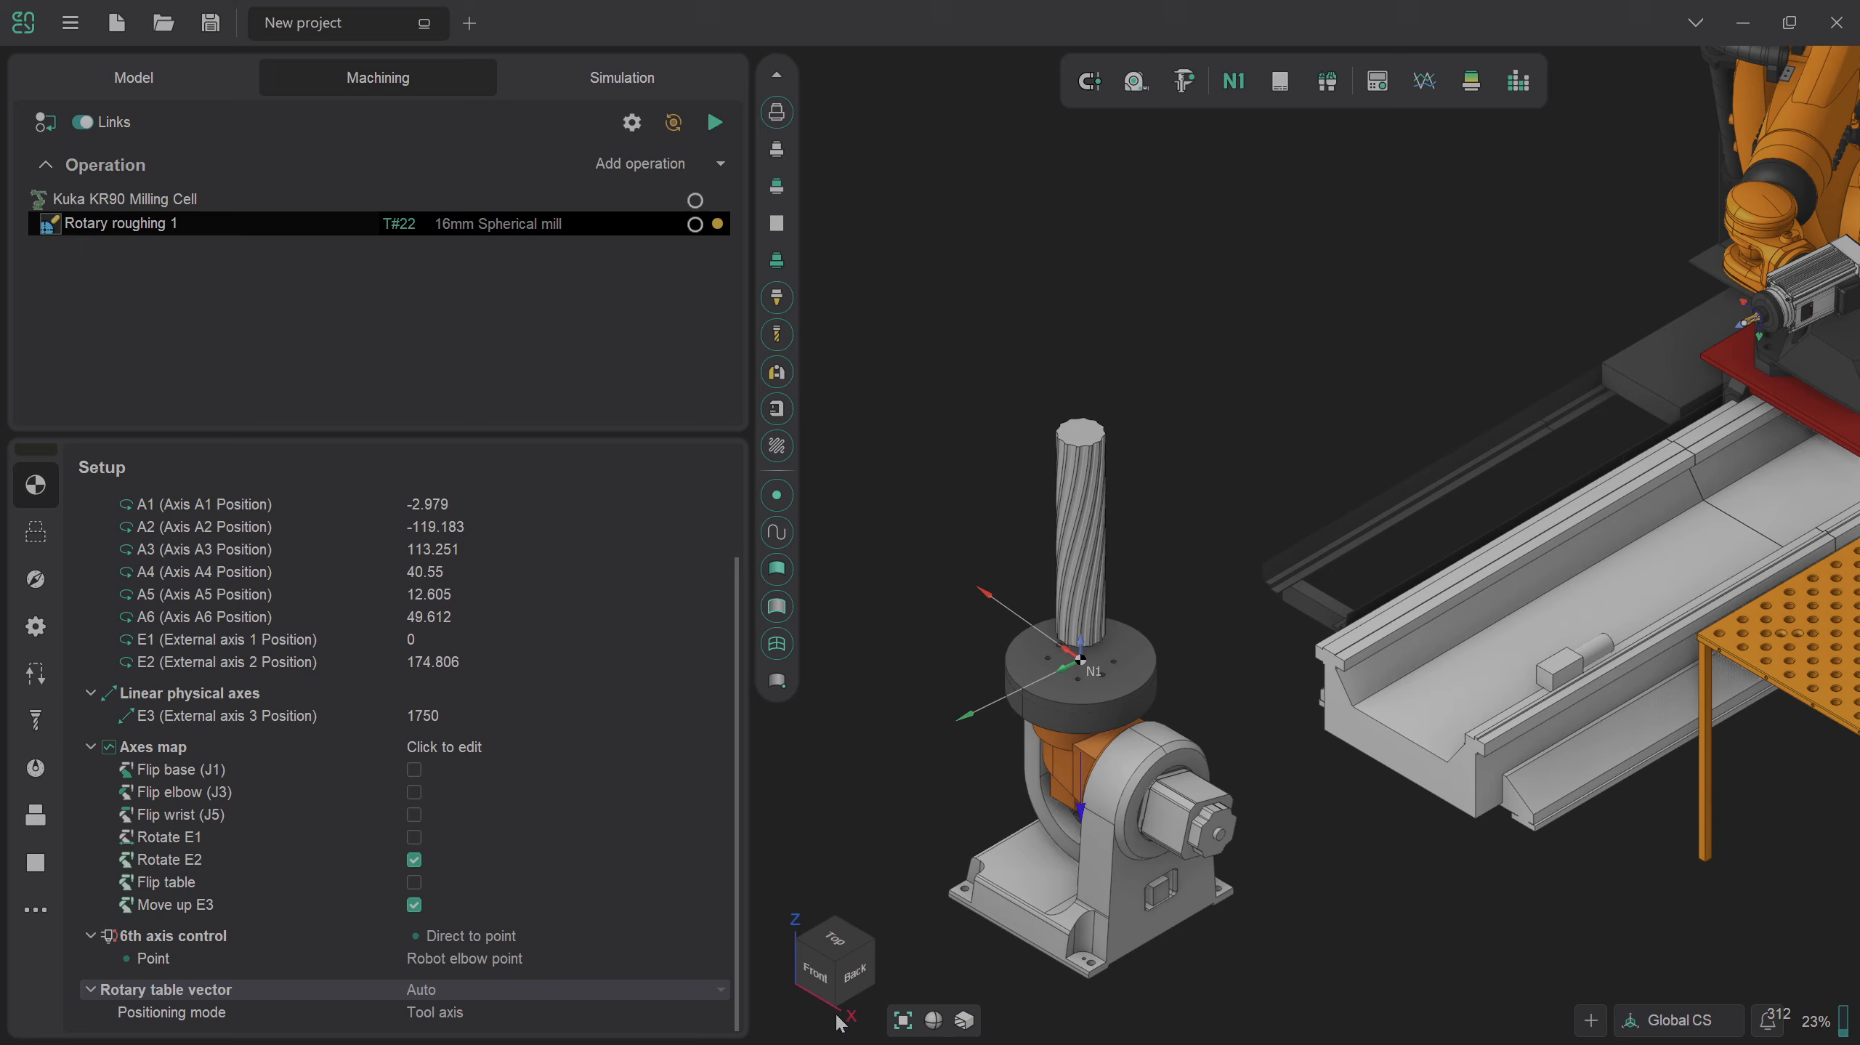
{"action": "left_click", "coordinate": [583, 990]}
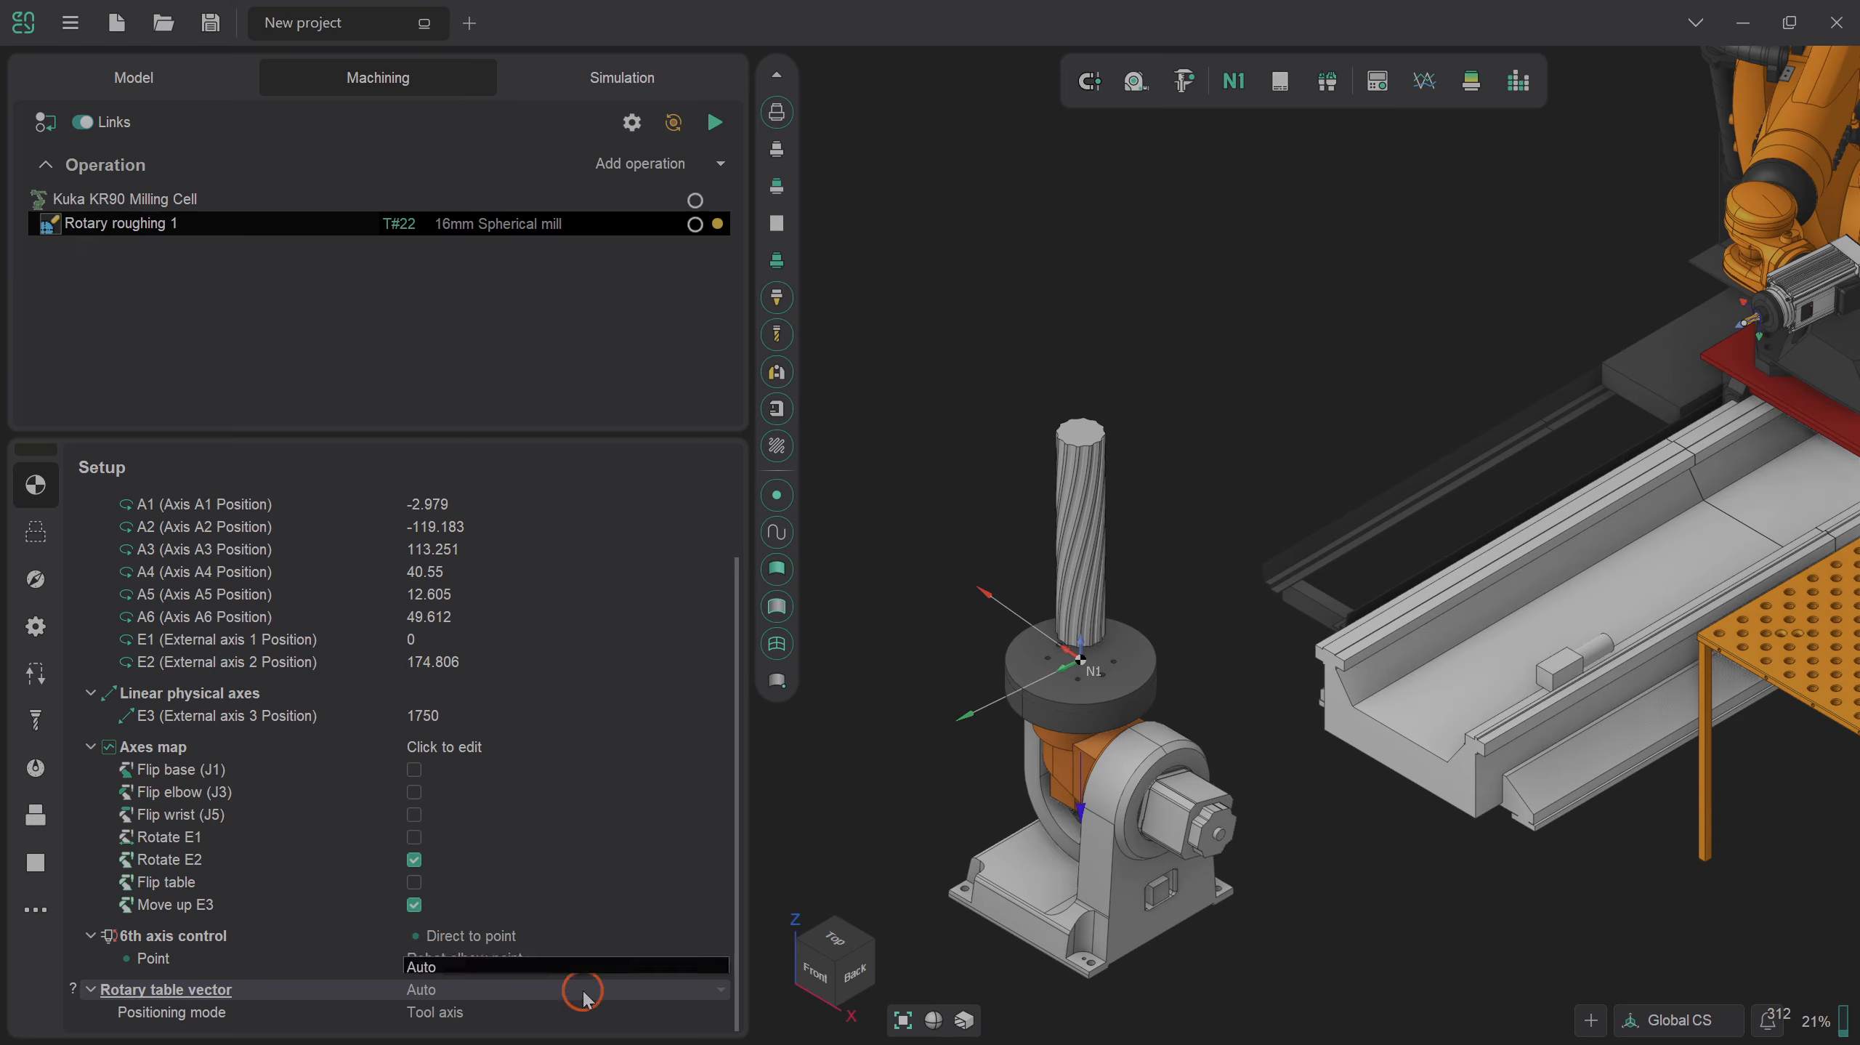
{"action": "left_click", "coordinate": [555, 921]}
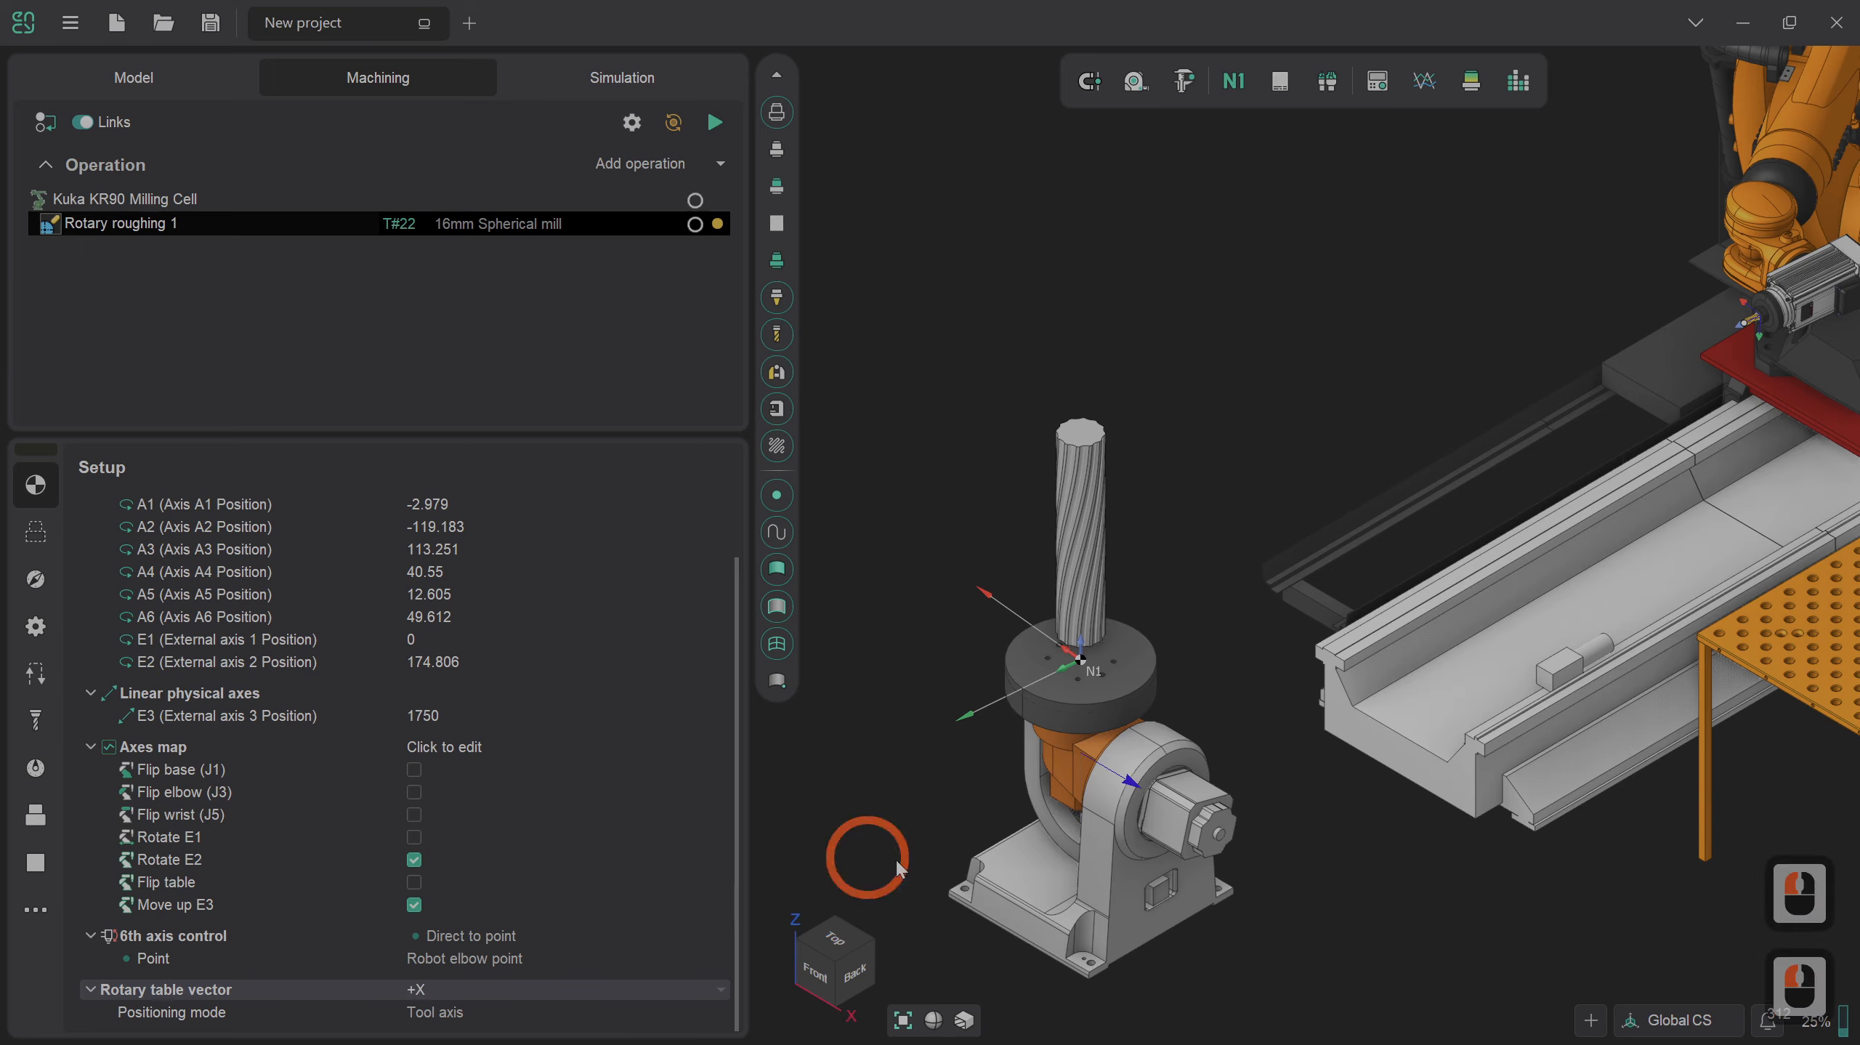
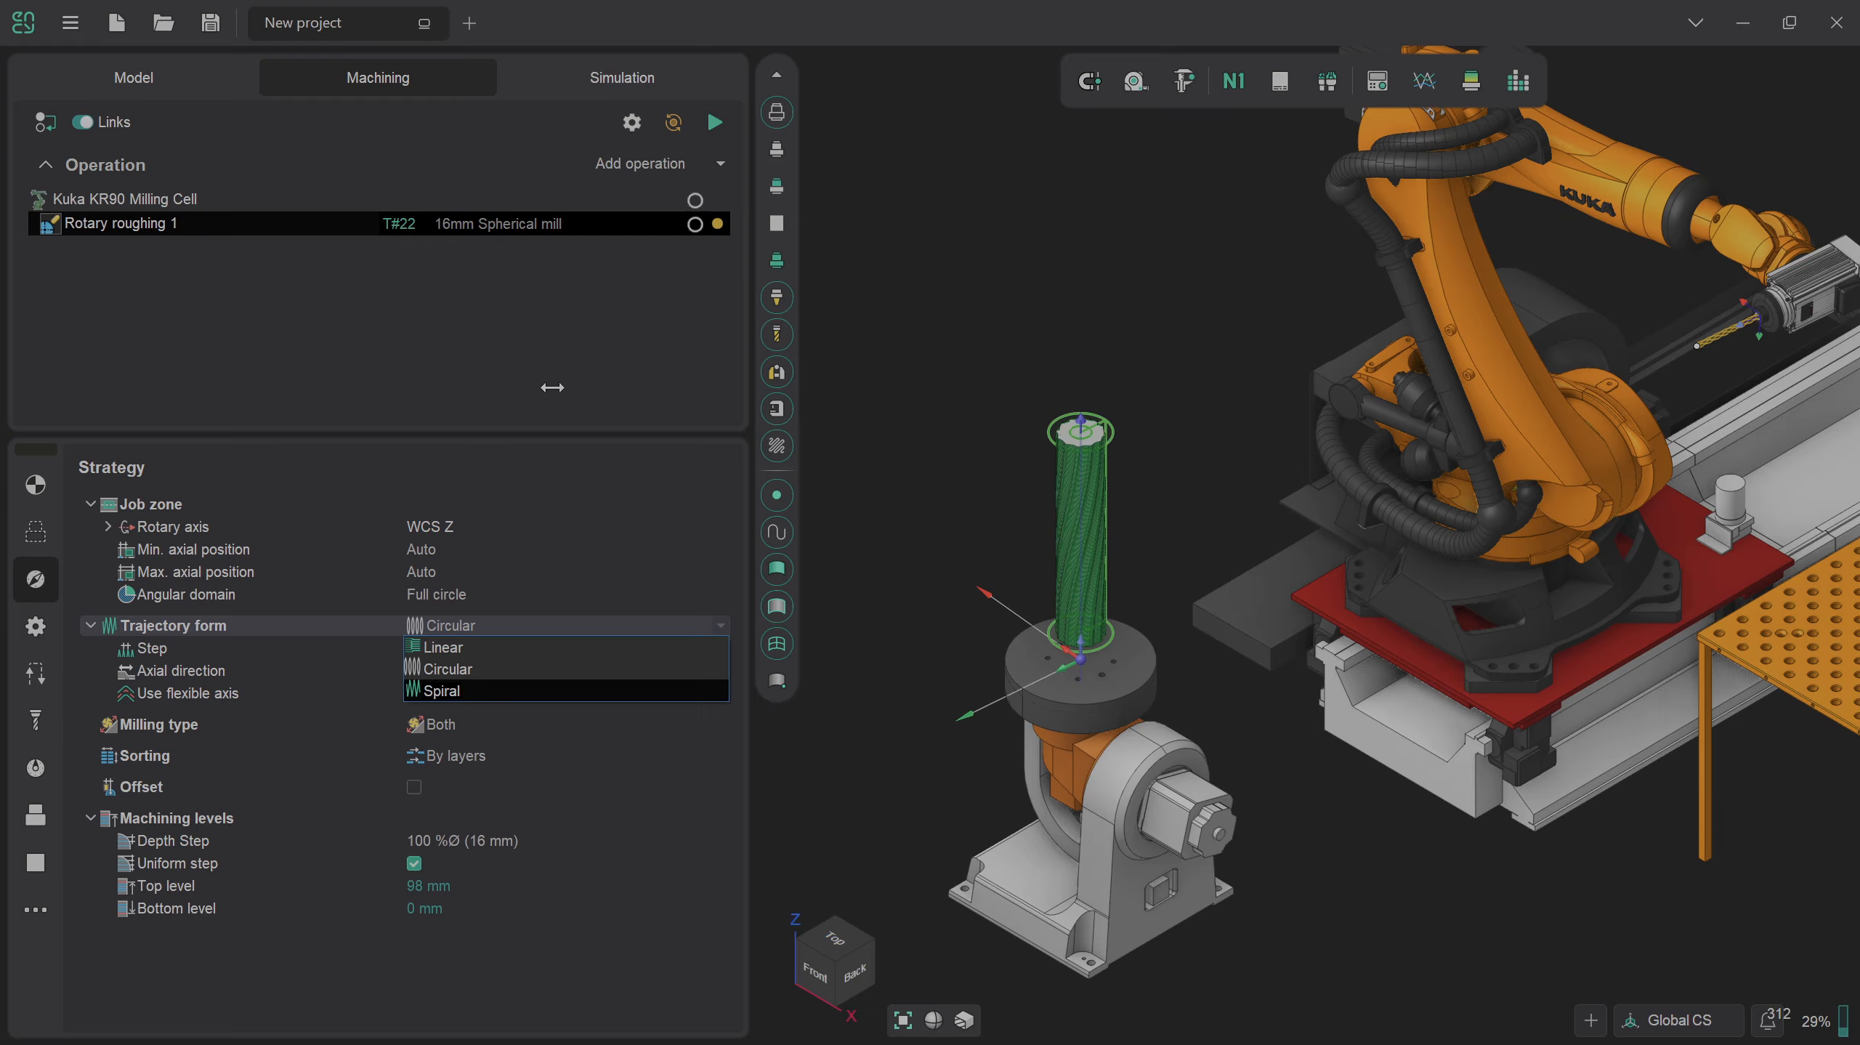
Keep the trajectory form Circular and limit the job zone's angular domain to 0°..90°.
{"action": "left_click", "coordinate": [543, 395]}
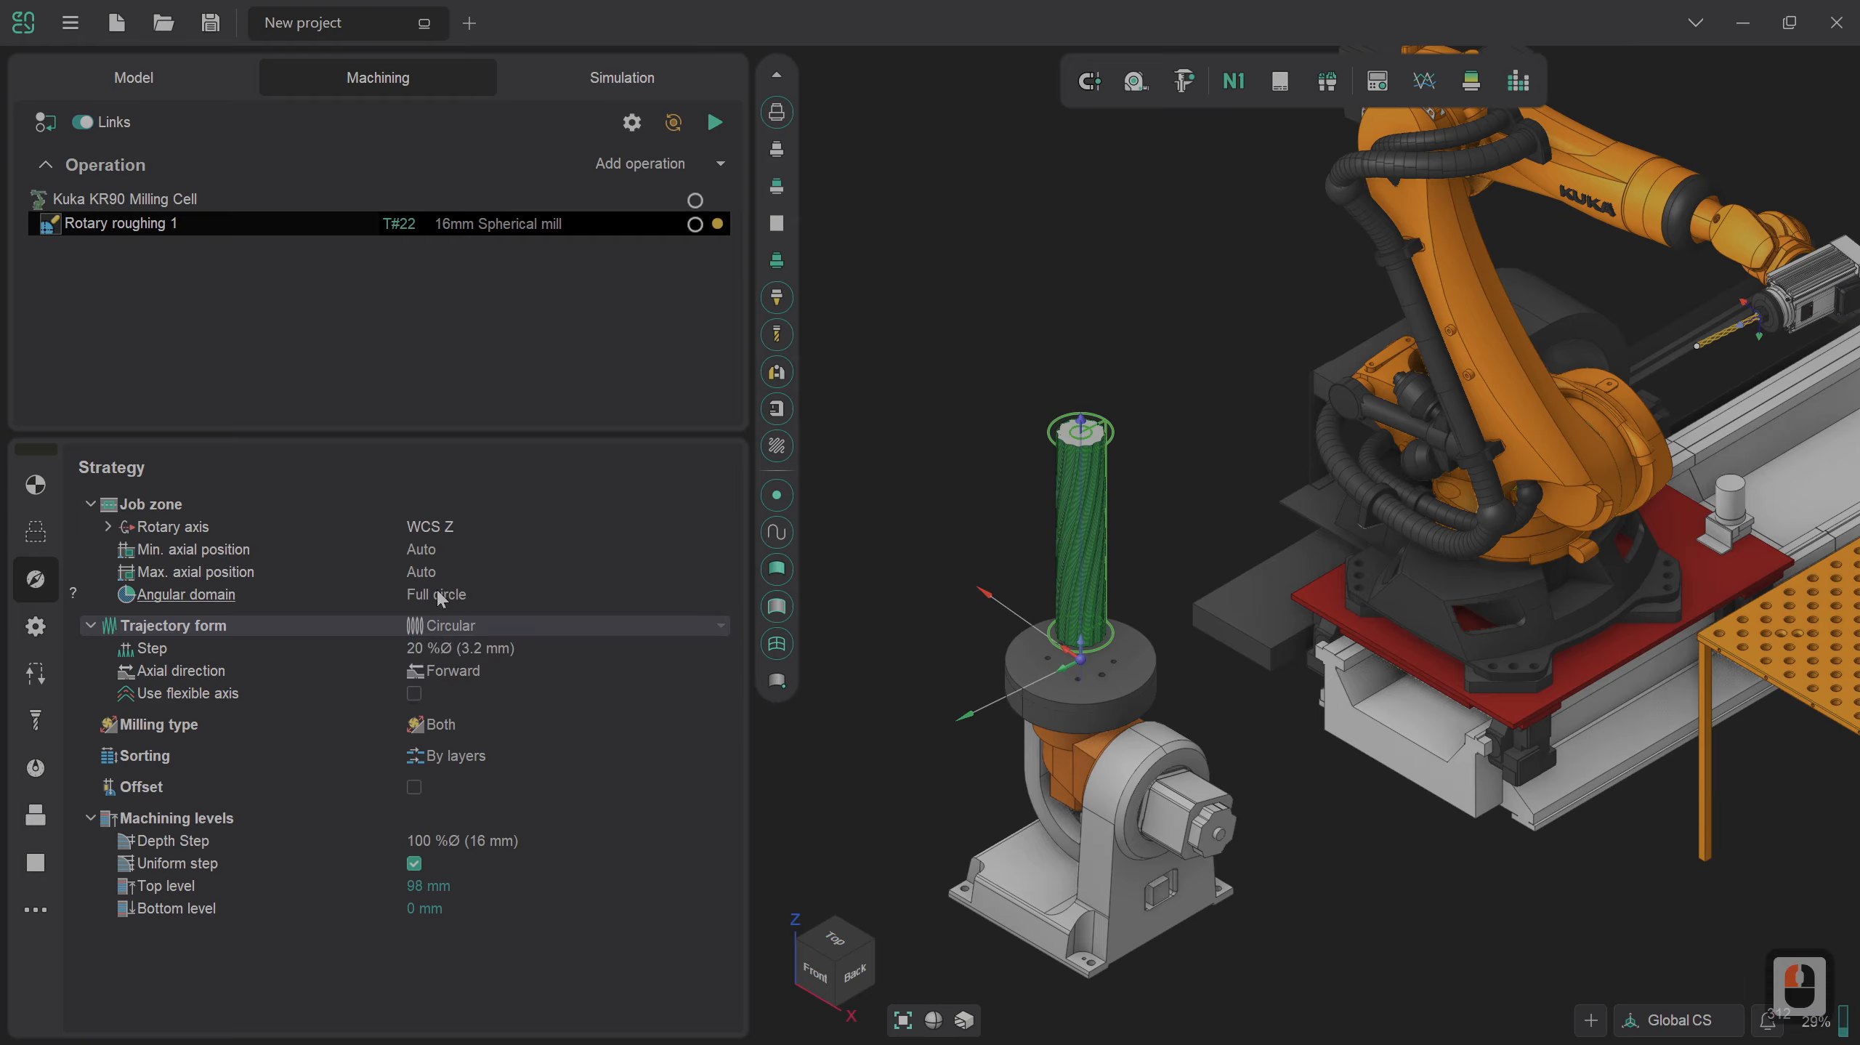
{"action": "left_click", "coordinate": [572, 592]}
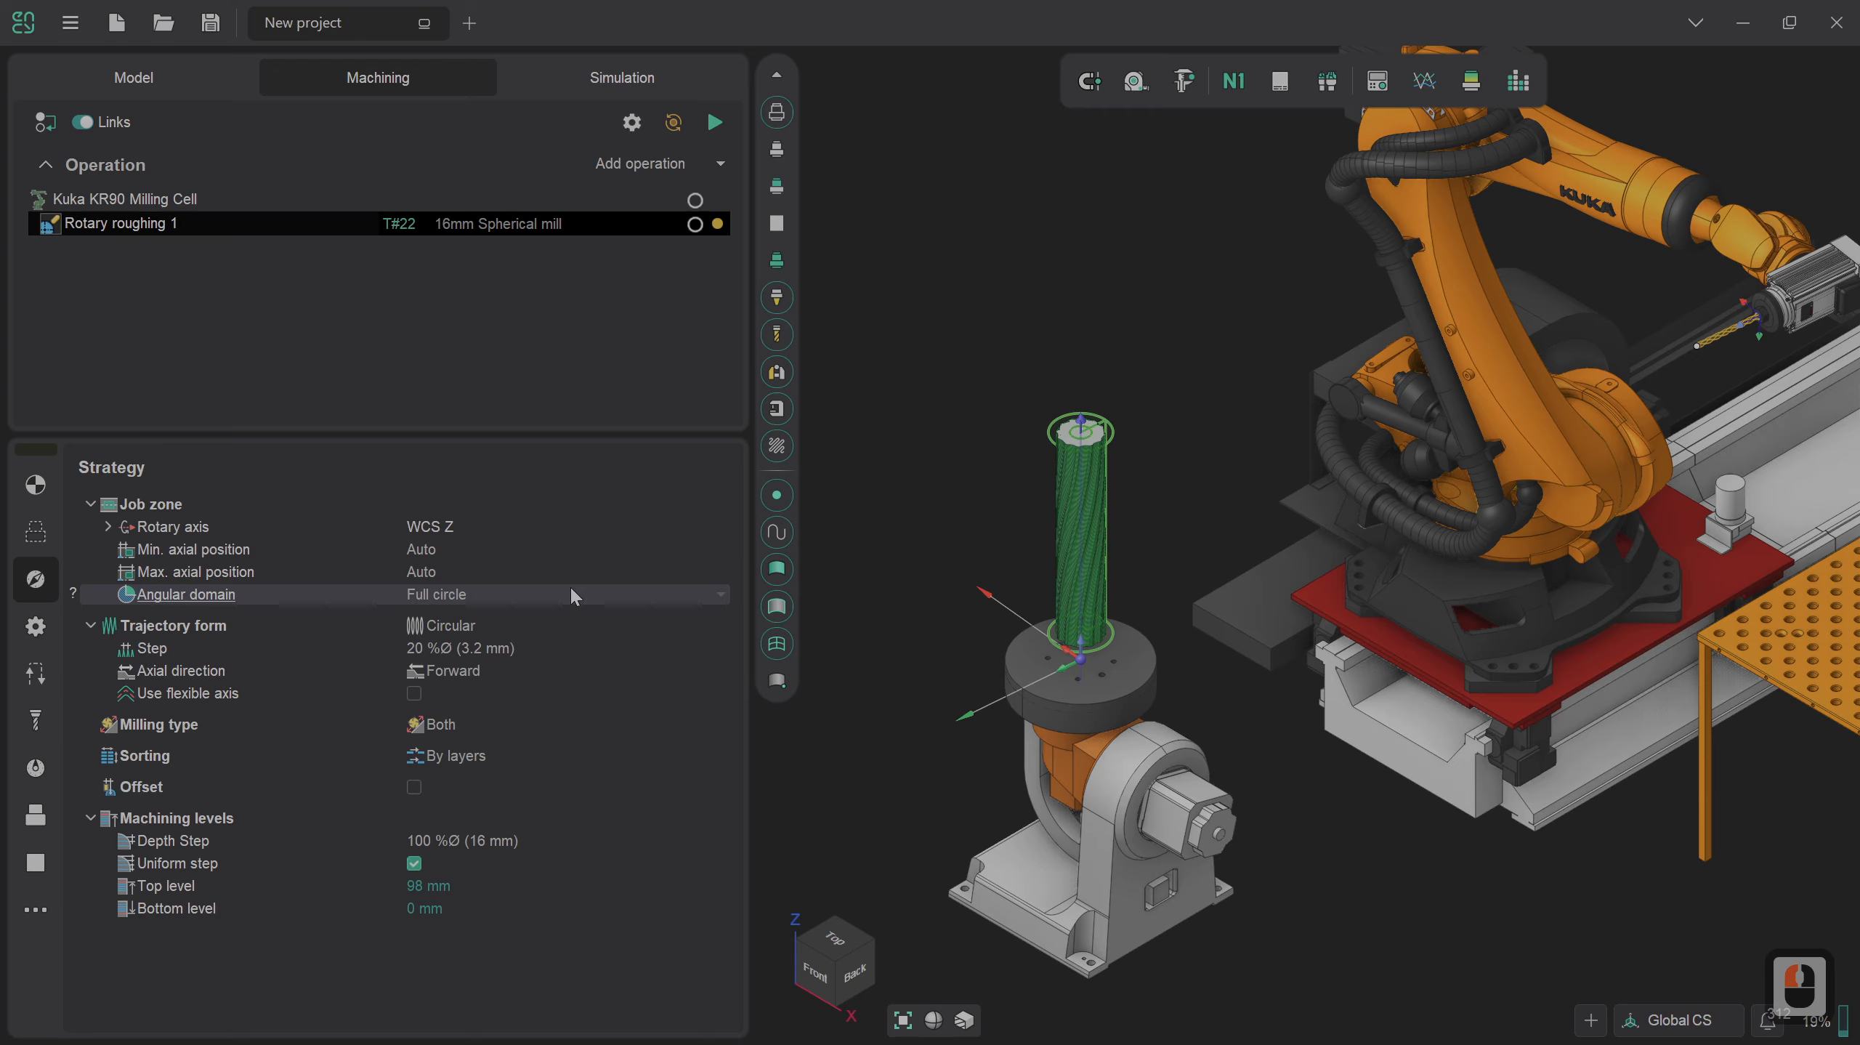
{"action": "left_click", "coordinate": [721, 595]}
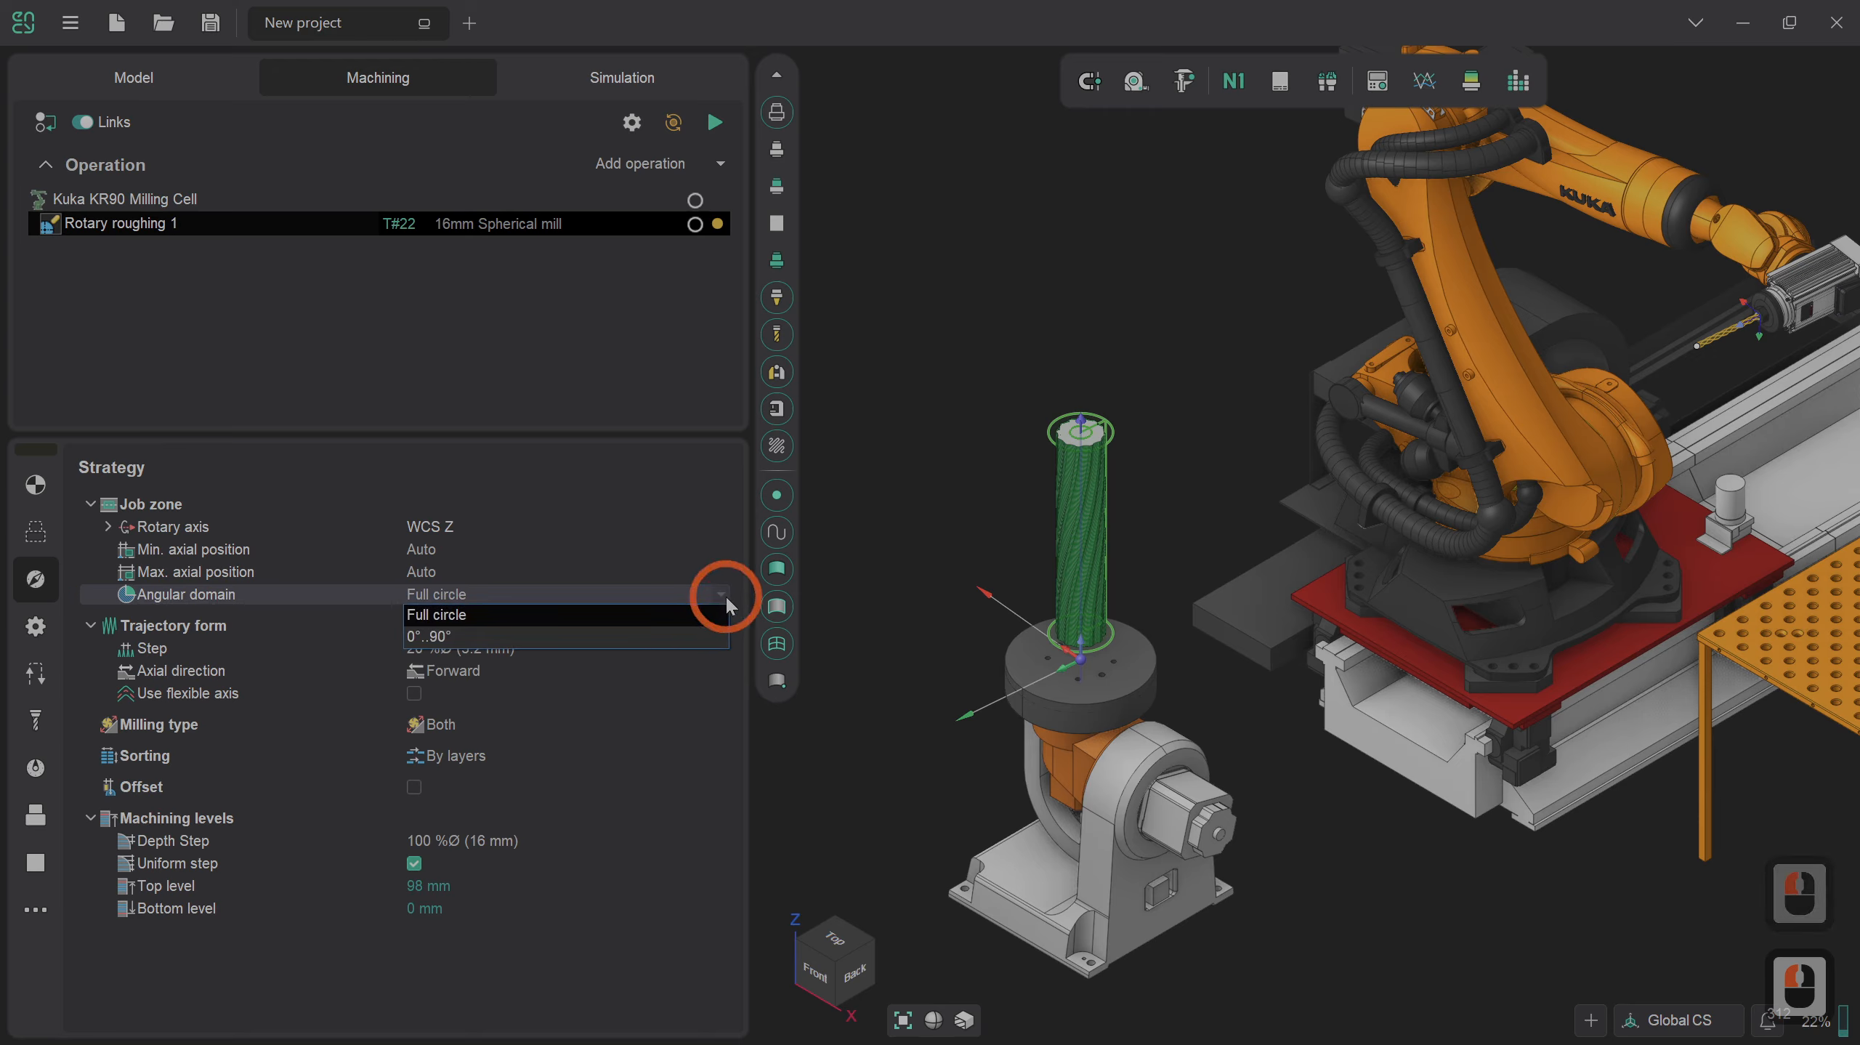
{"action": "left_click", "coordinate": [517, 627]}
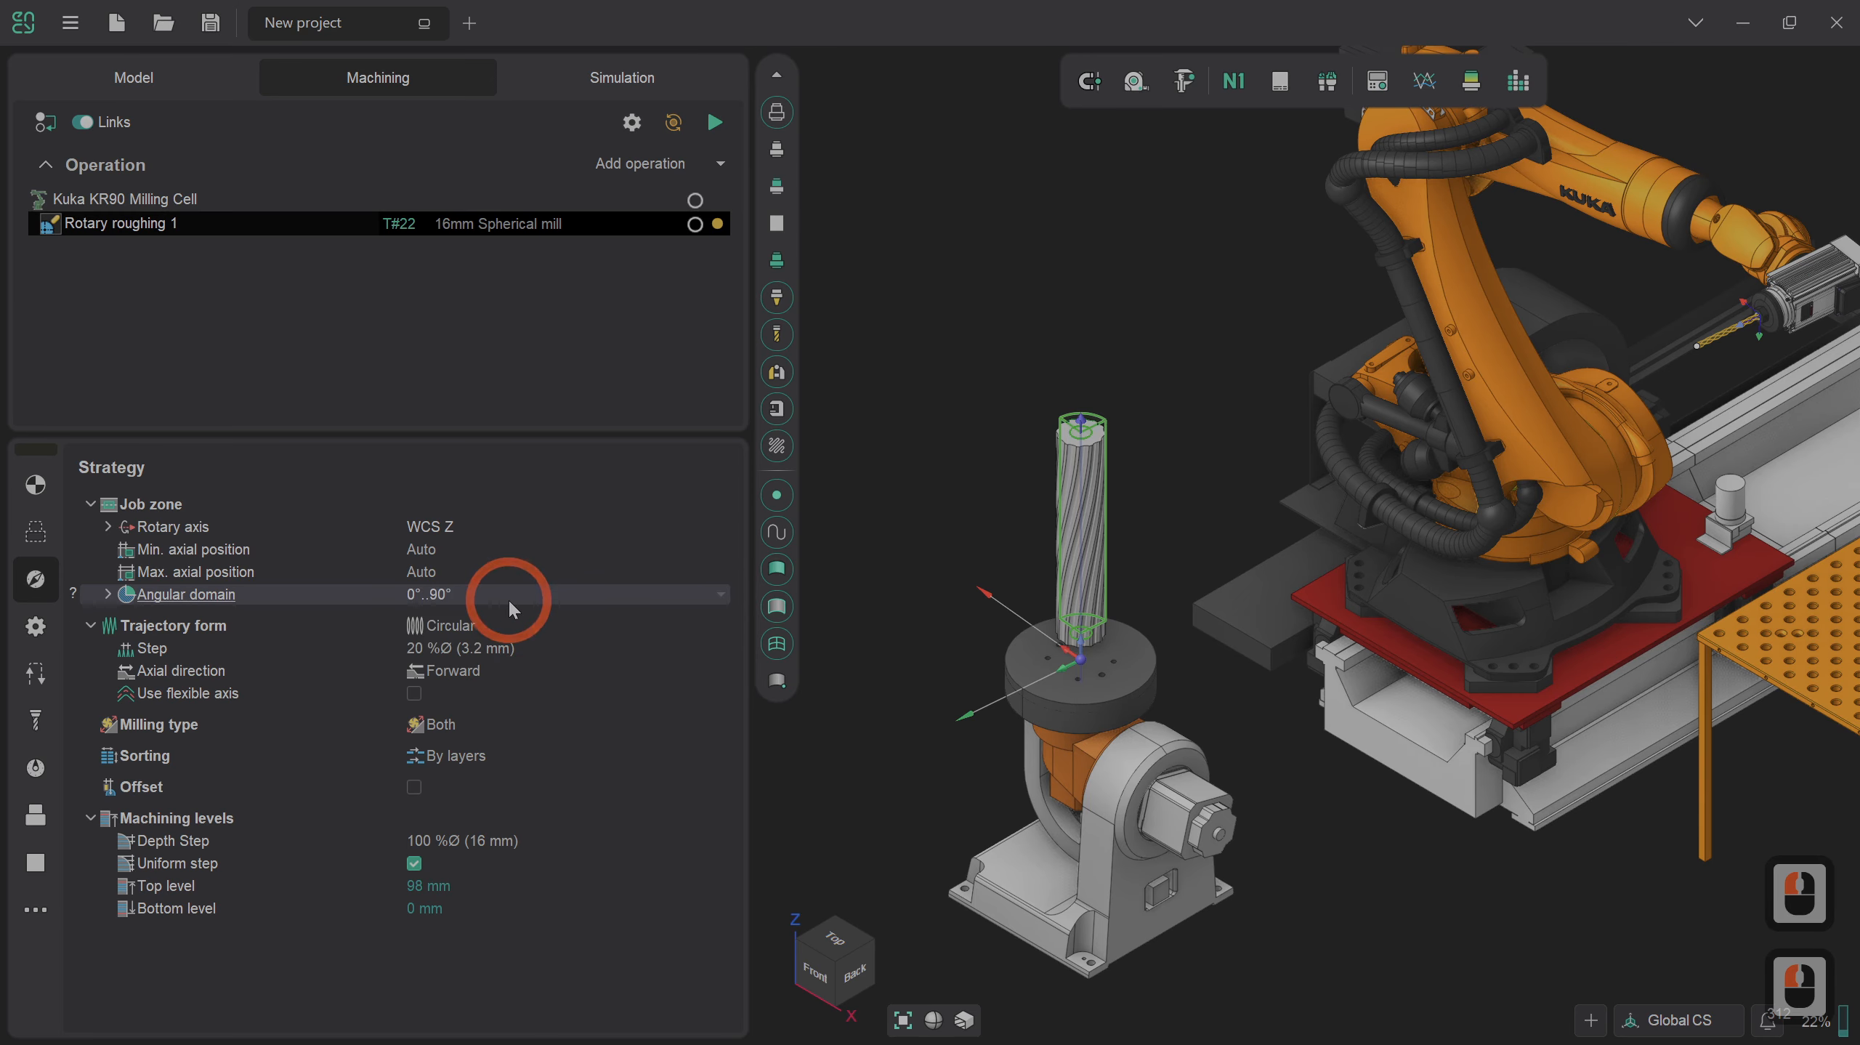
{"action": "left_click", "coordinate": [509, 599]}
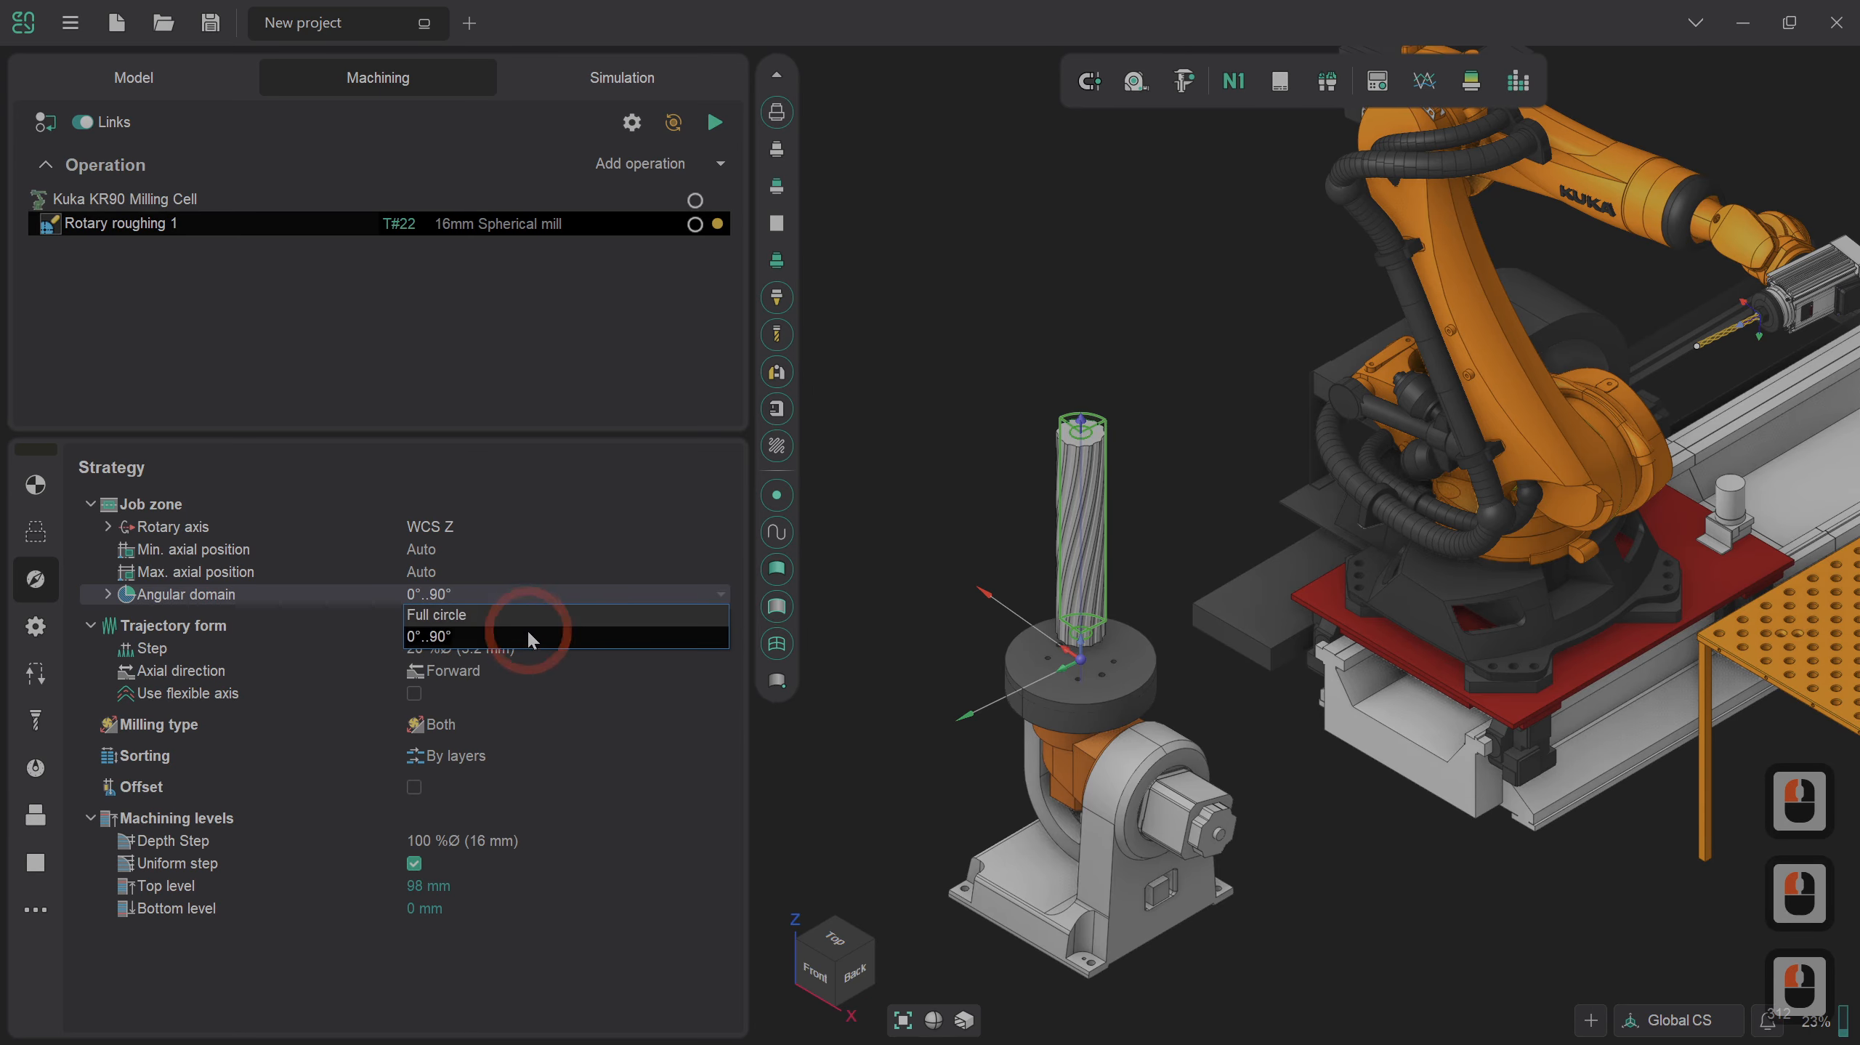
{"action": "left_click", "coordinate": [527, 631]}
{"action": "scroll", "coordinate": [1023, 429], "scroll_direction": "up", "scroll_amount": 7}
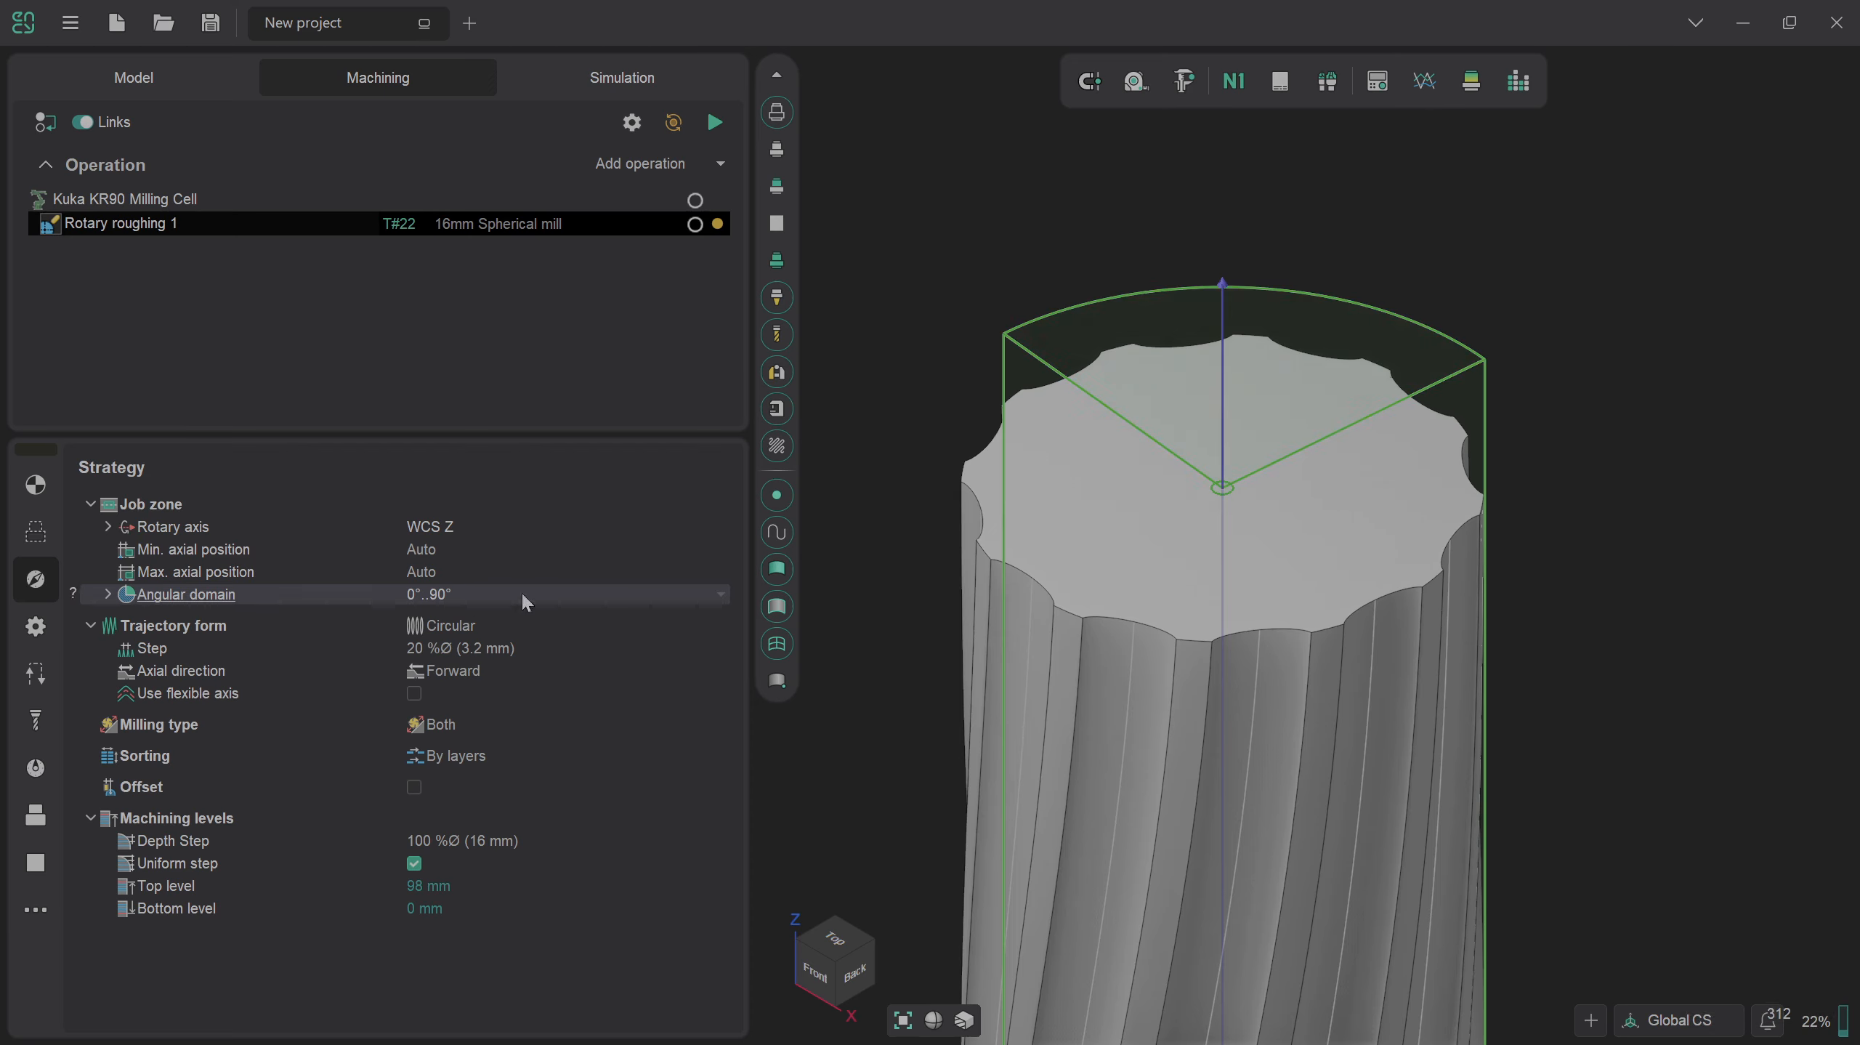
Adjust the angular domain graphically on the part to a finish angle of 135° and a start angle of -24°.
{"action": "left_click", "coordinate": [108, 595]}
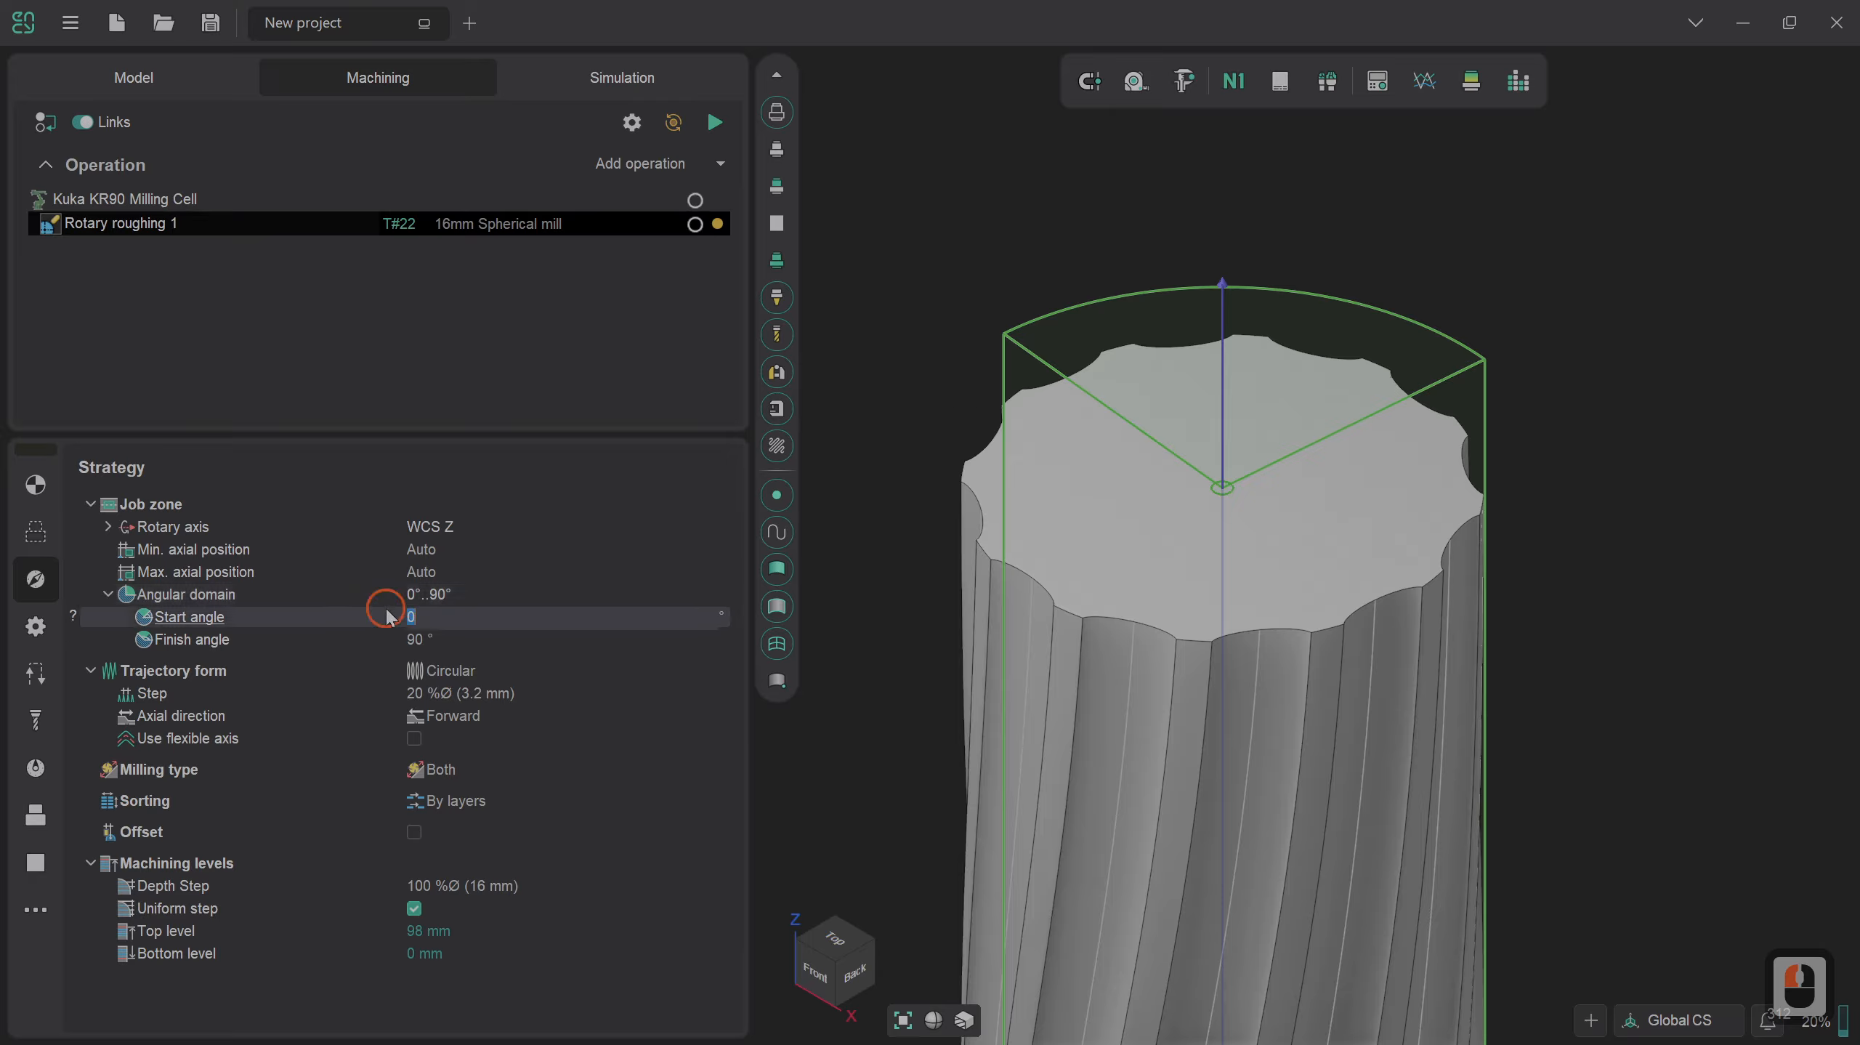
{"action": "left_click", "coordinate": [456, 617]}
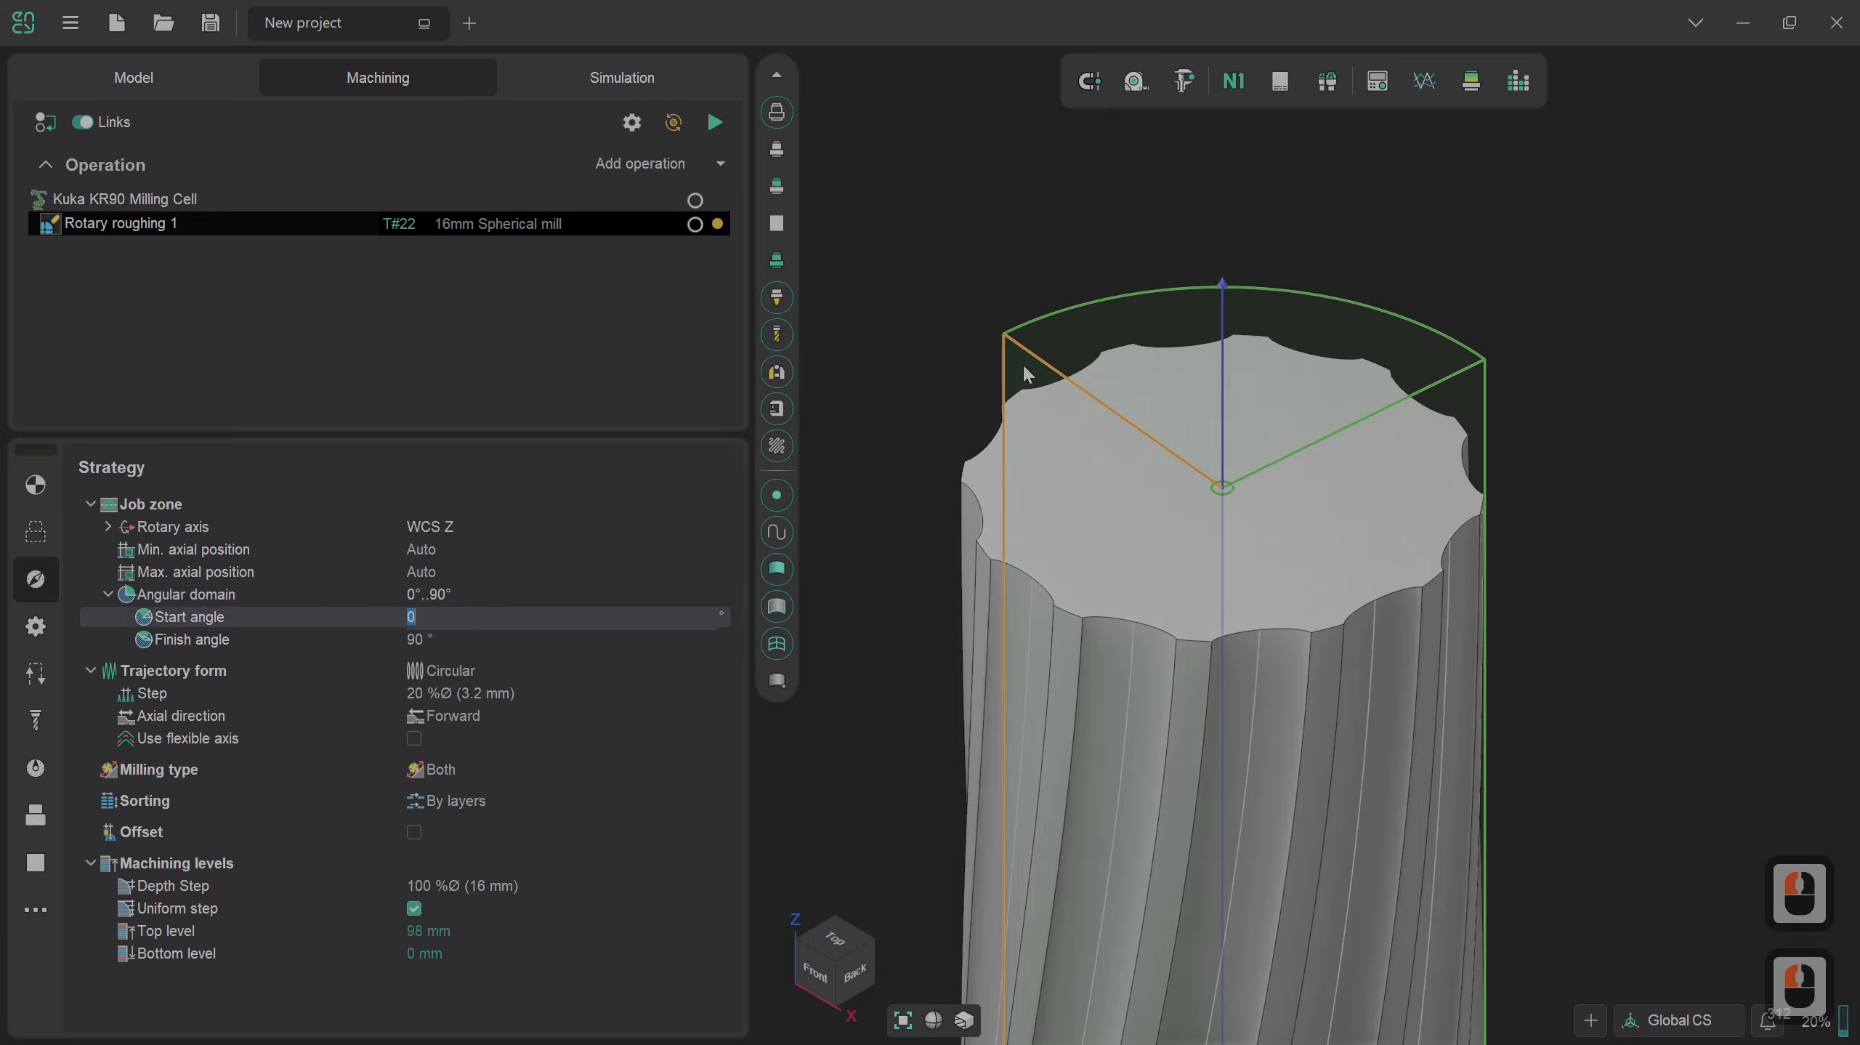
{"action": "left_click_drag", "start_coordinate": [1009, 364], "coordinate": [986, 504]}
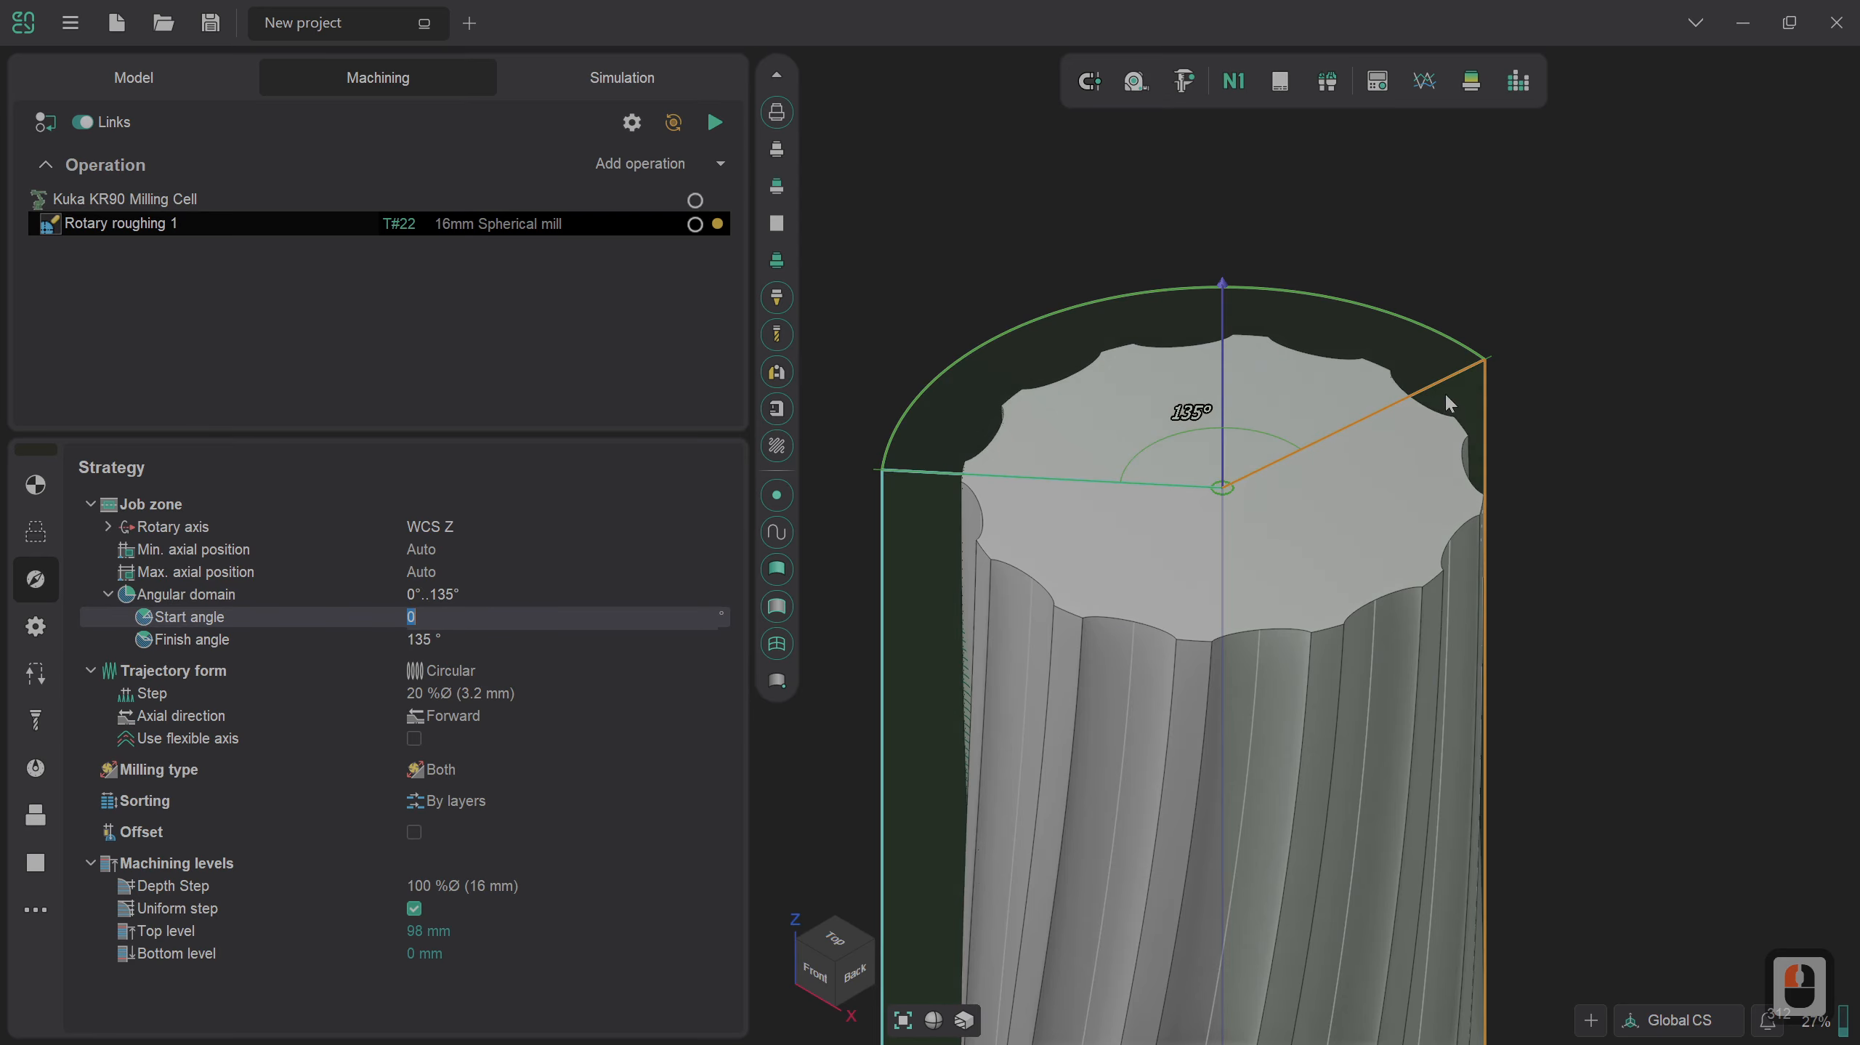
{"action": "left_click_drag", "start_coordinate": [1447, 399], "coordinate": [1447, 471]}
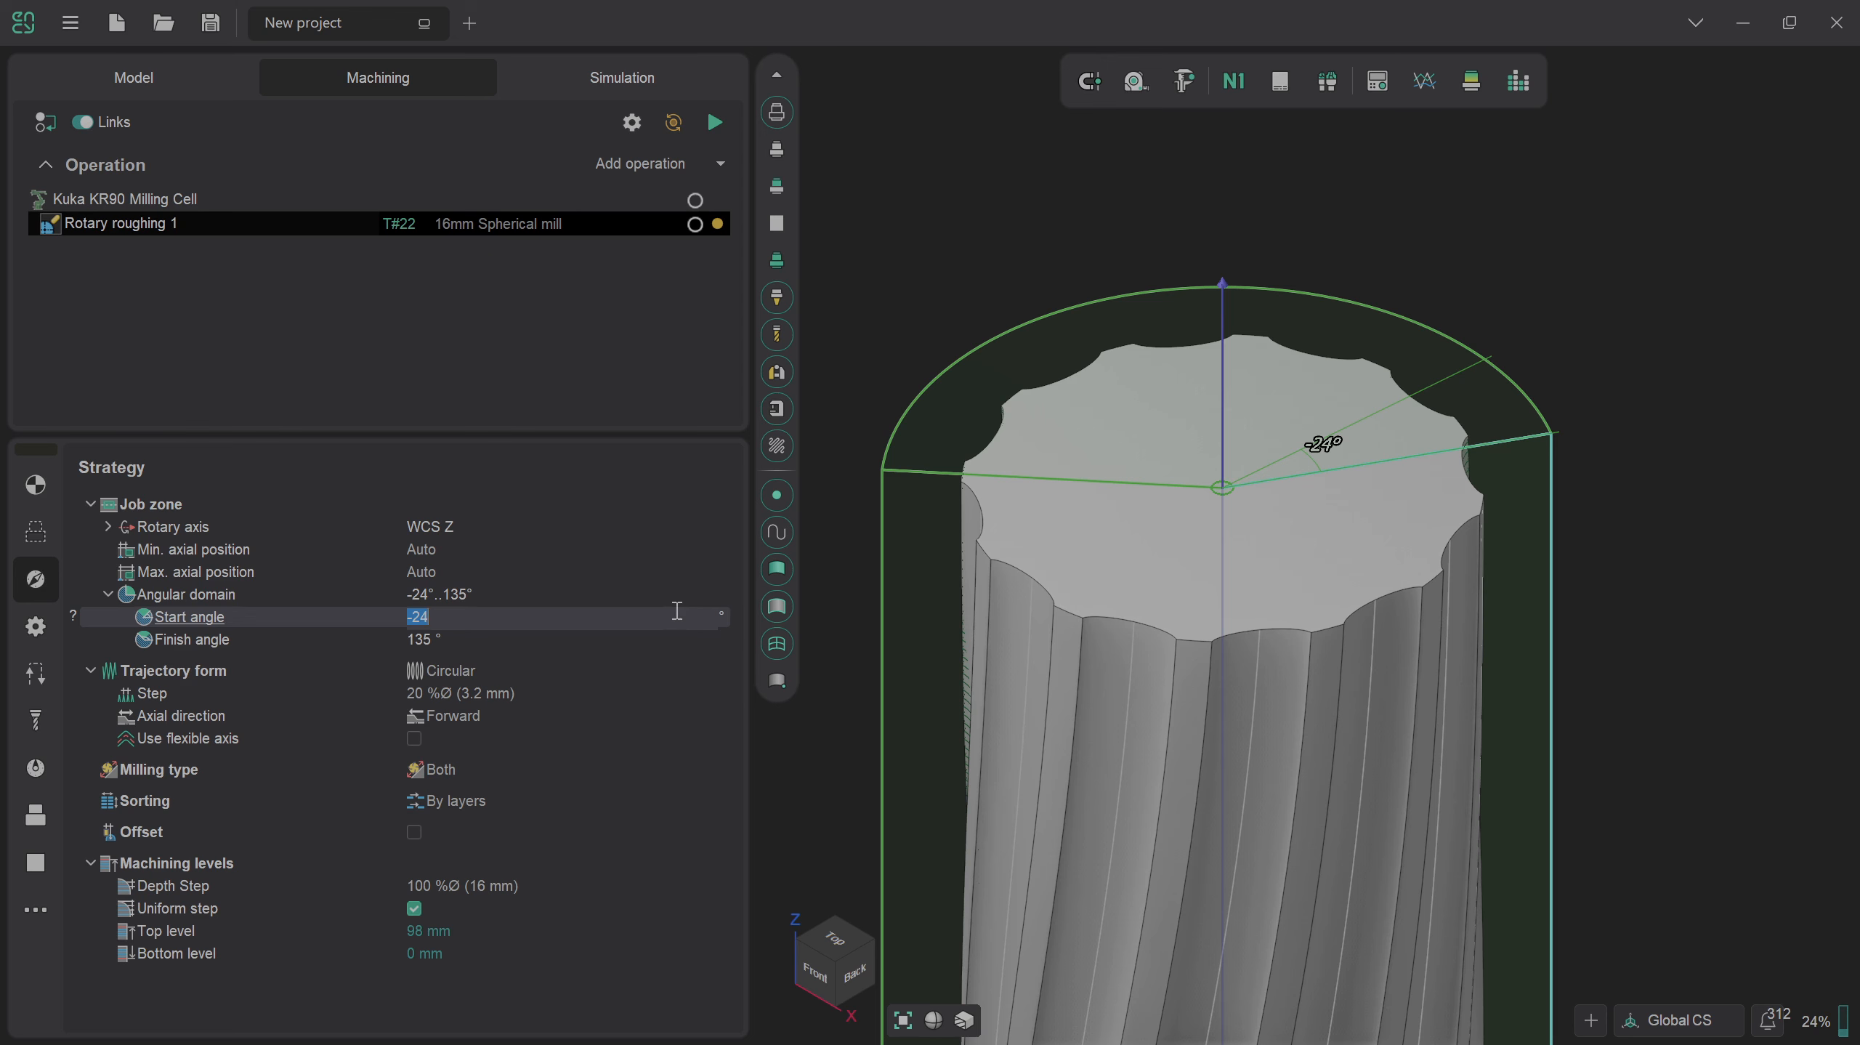
Return the angular domain to Full circle, leaving the trajectory form as Circular.
{"action": "left_click", "coordinate": [714, 586]}
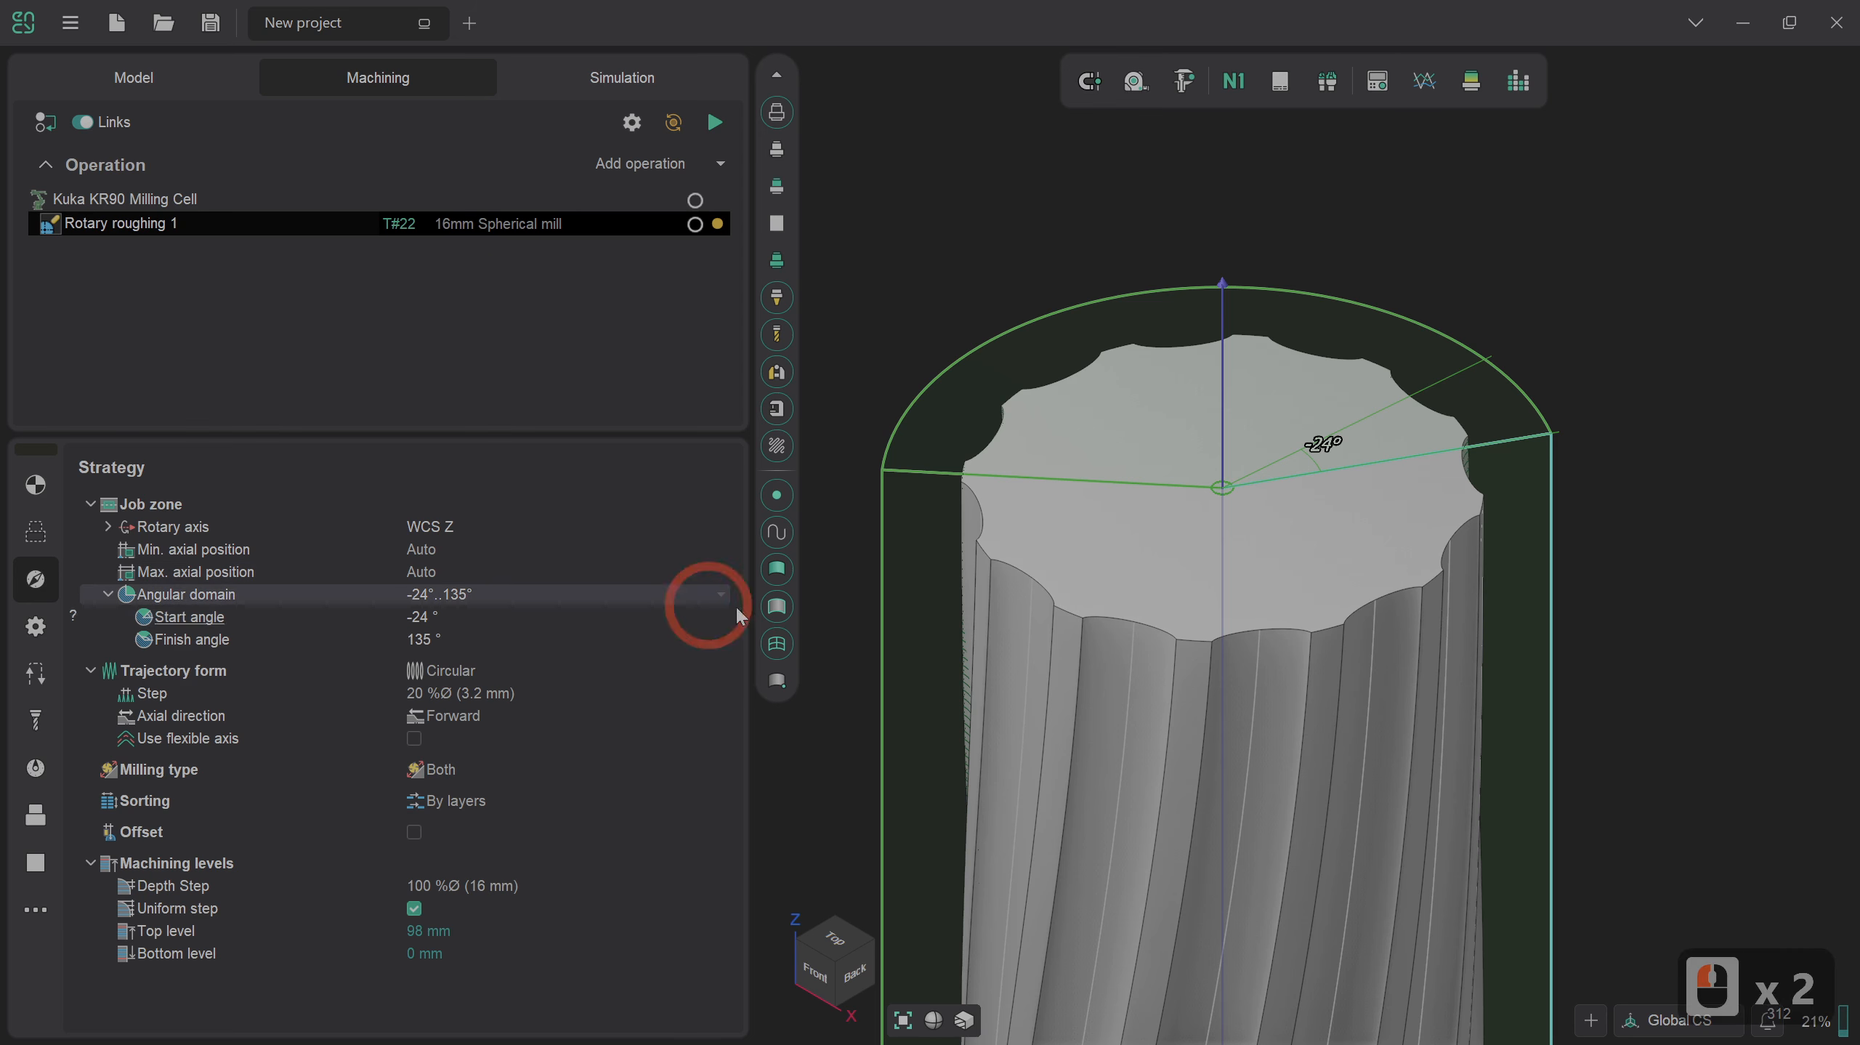
{"action": "double_click", "coordinate": [674, 598]}
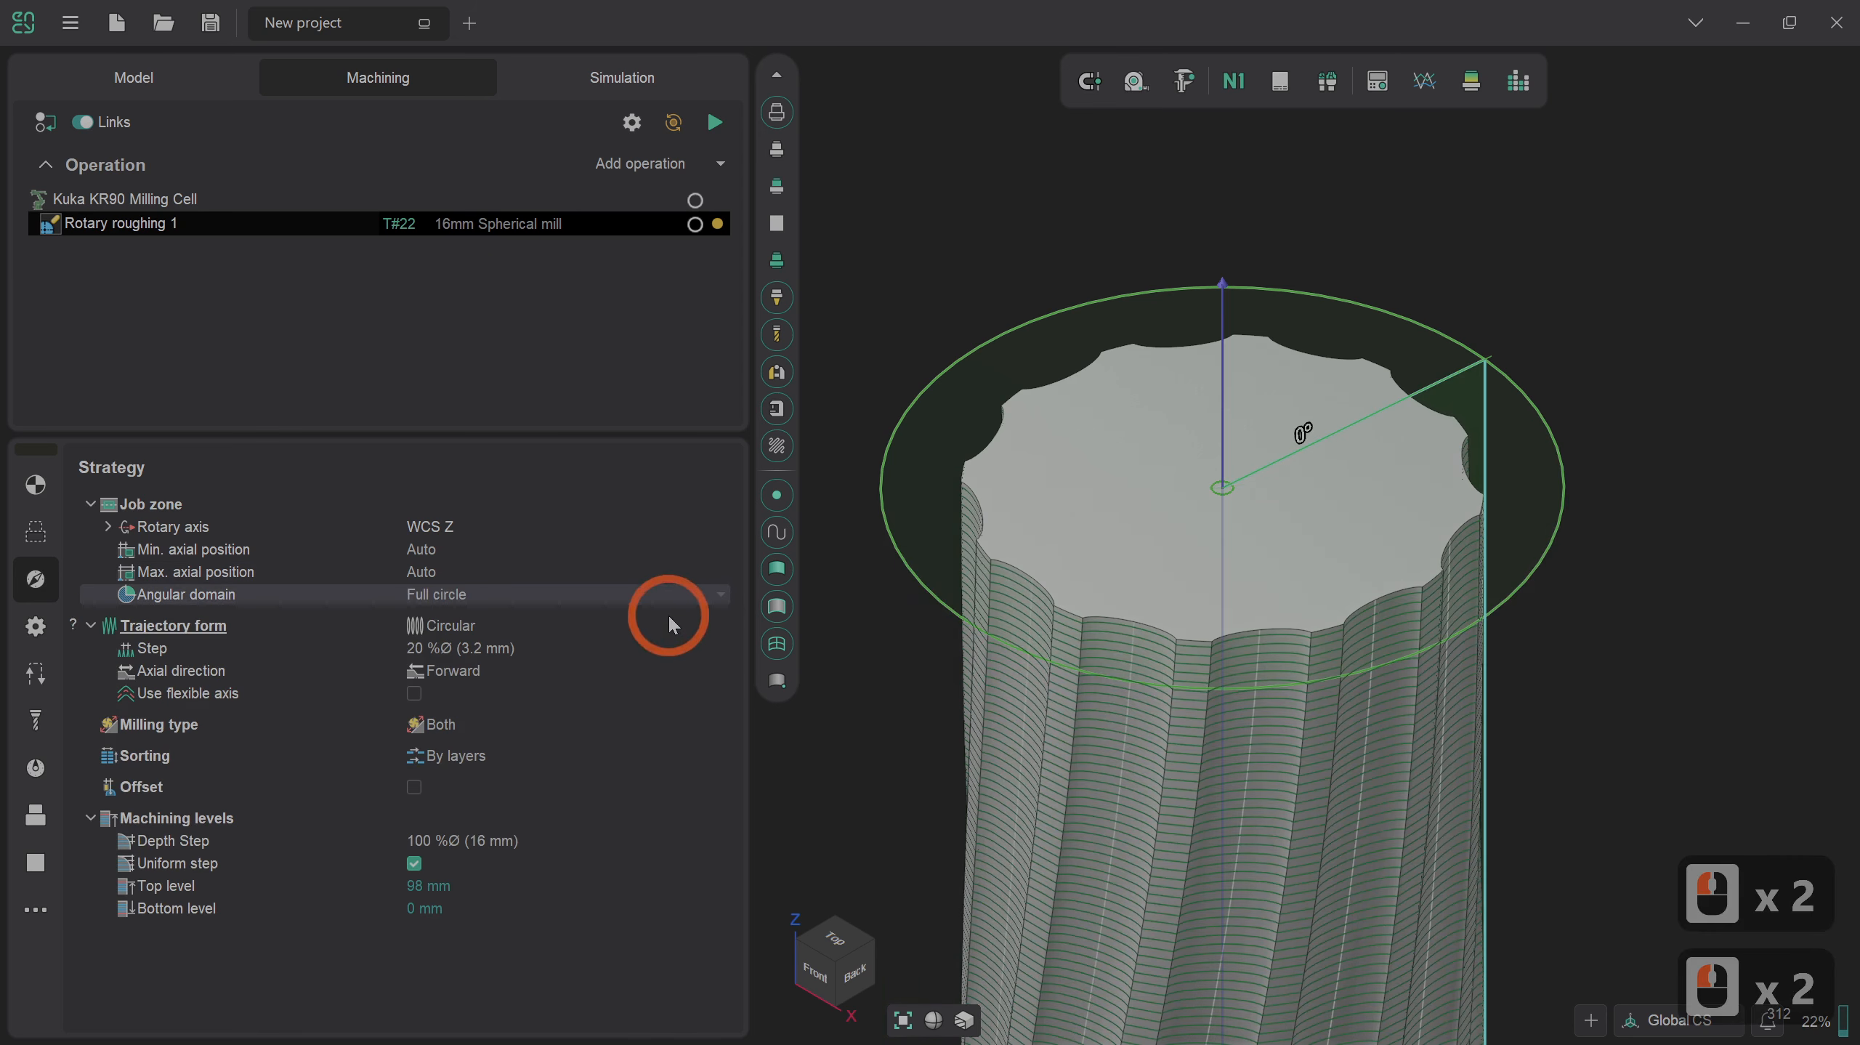
{"action": "double_click", "coordinate": [531, 628]}
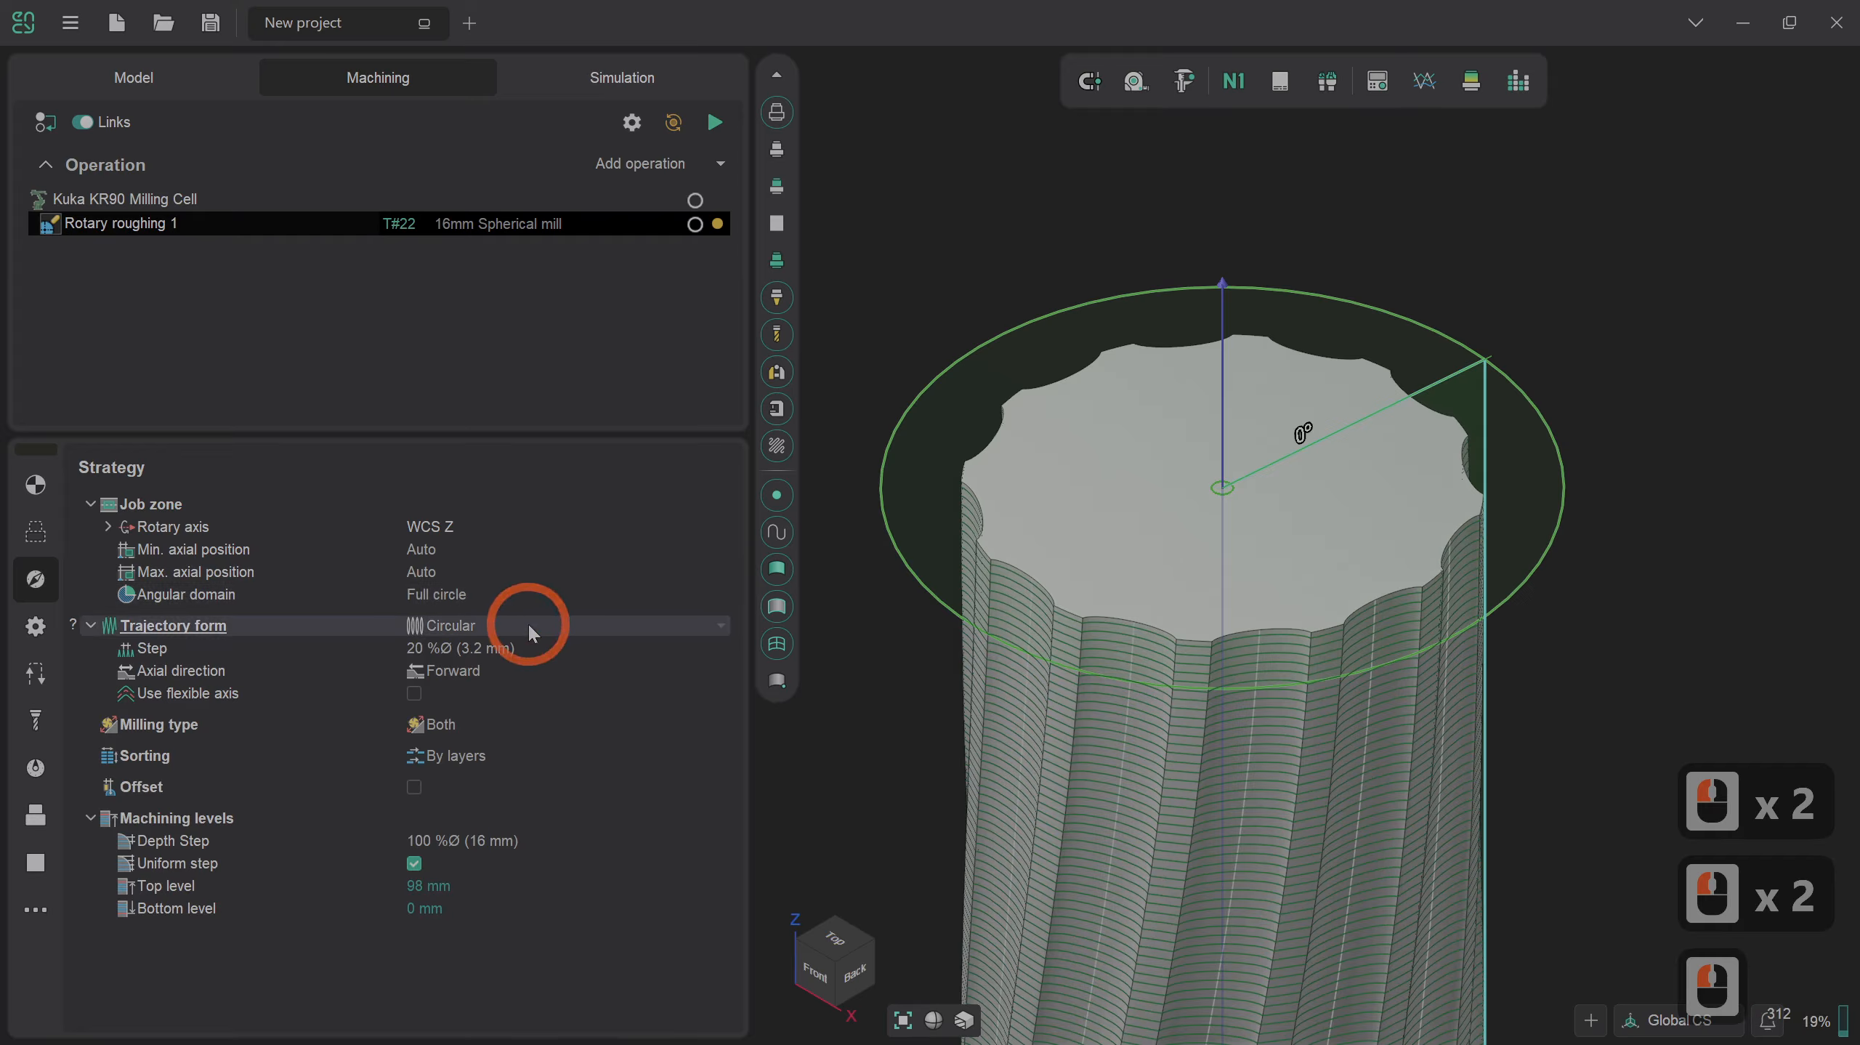
Change the trajectory form of the rotary roughing operation to Spiral.
{"action": "left_click", "coordinate": [723, 626]}
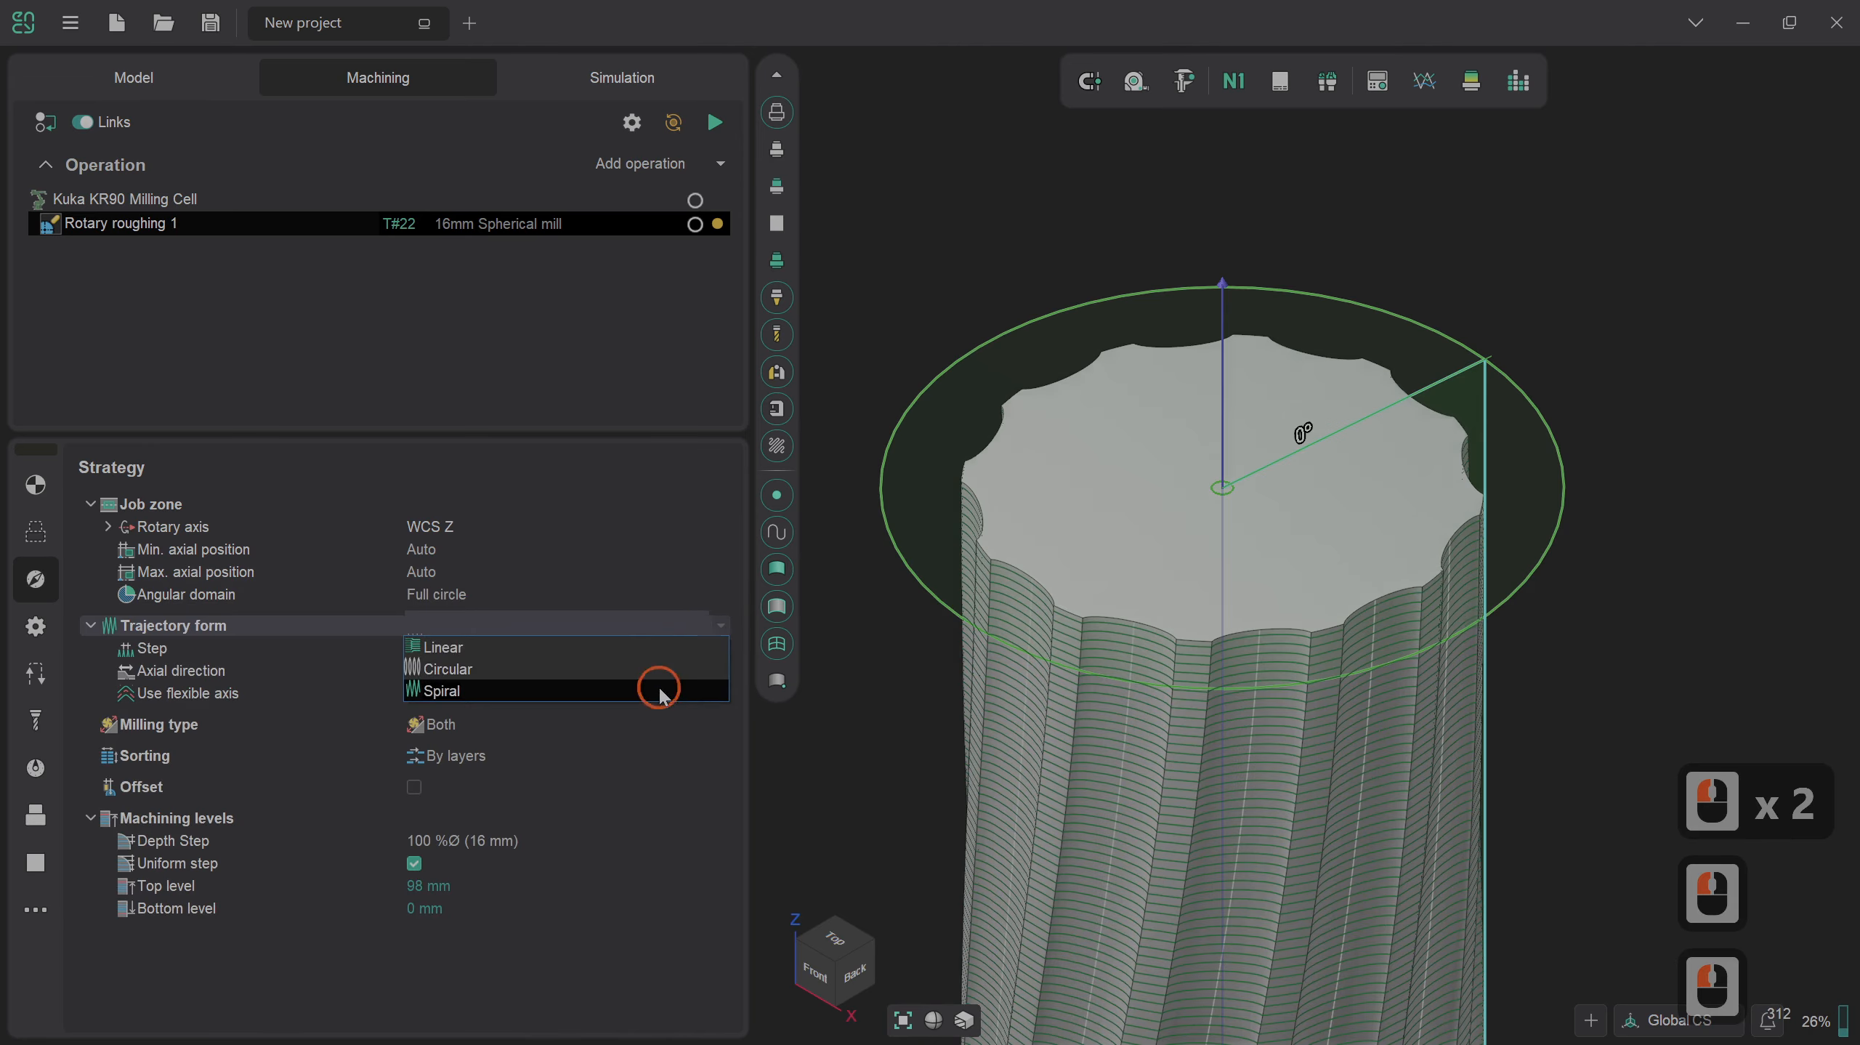
{"action": "left_click", "coordinate": [660, 691]}
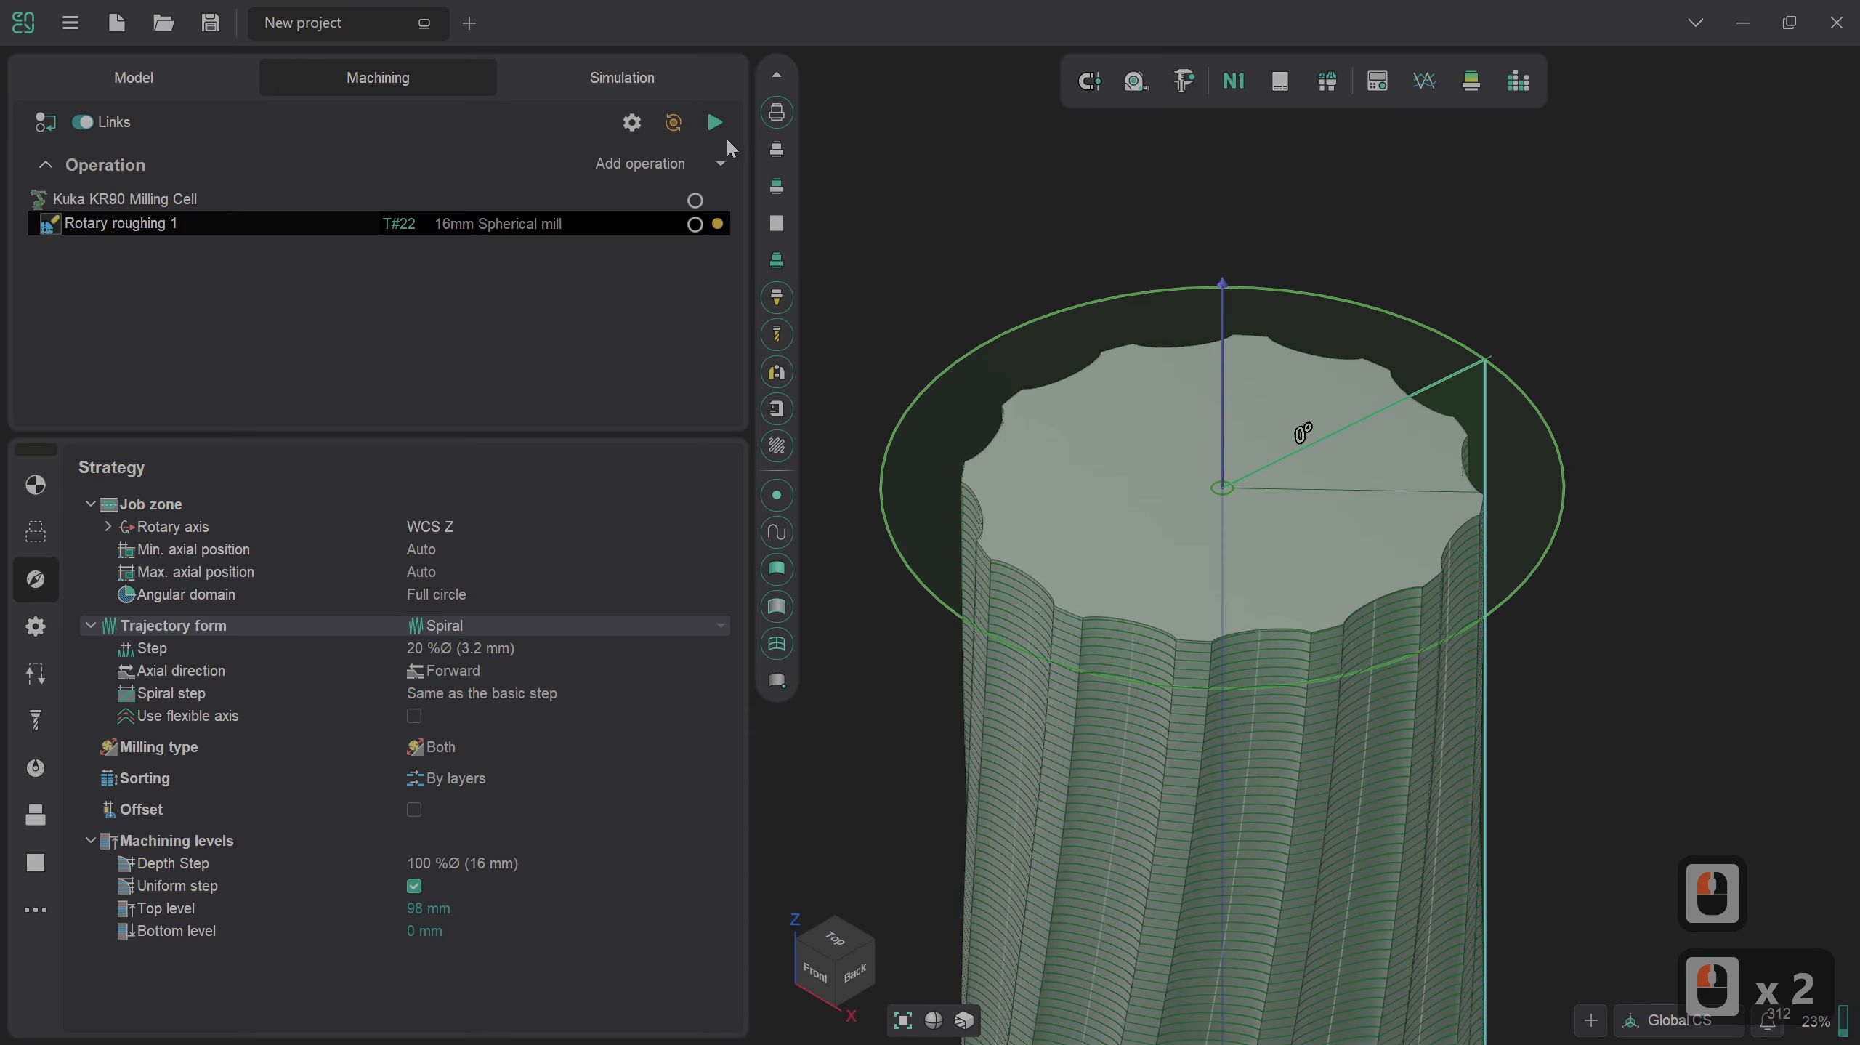
Set the part check's radial stock to 2 mm and its tolerance to 0.5 mm.
{"action": "left_click", "coordinate": [35, 627]}
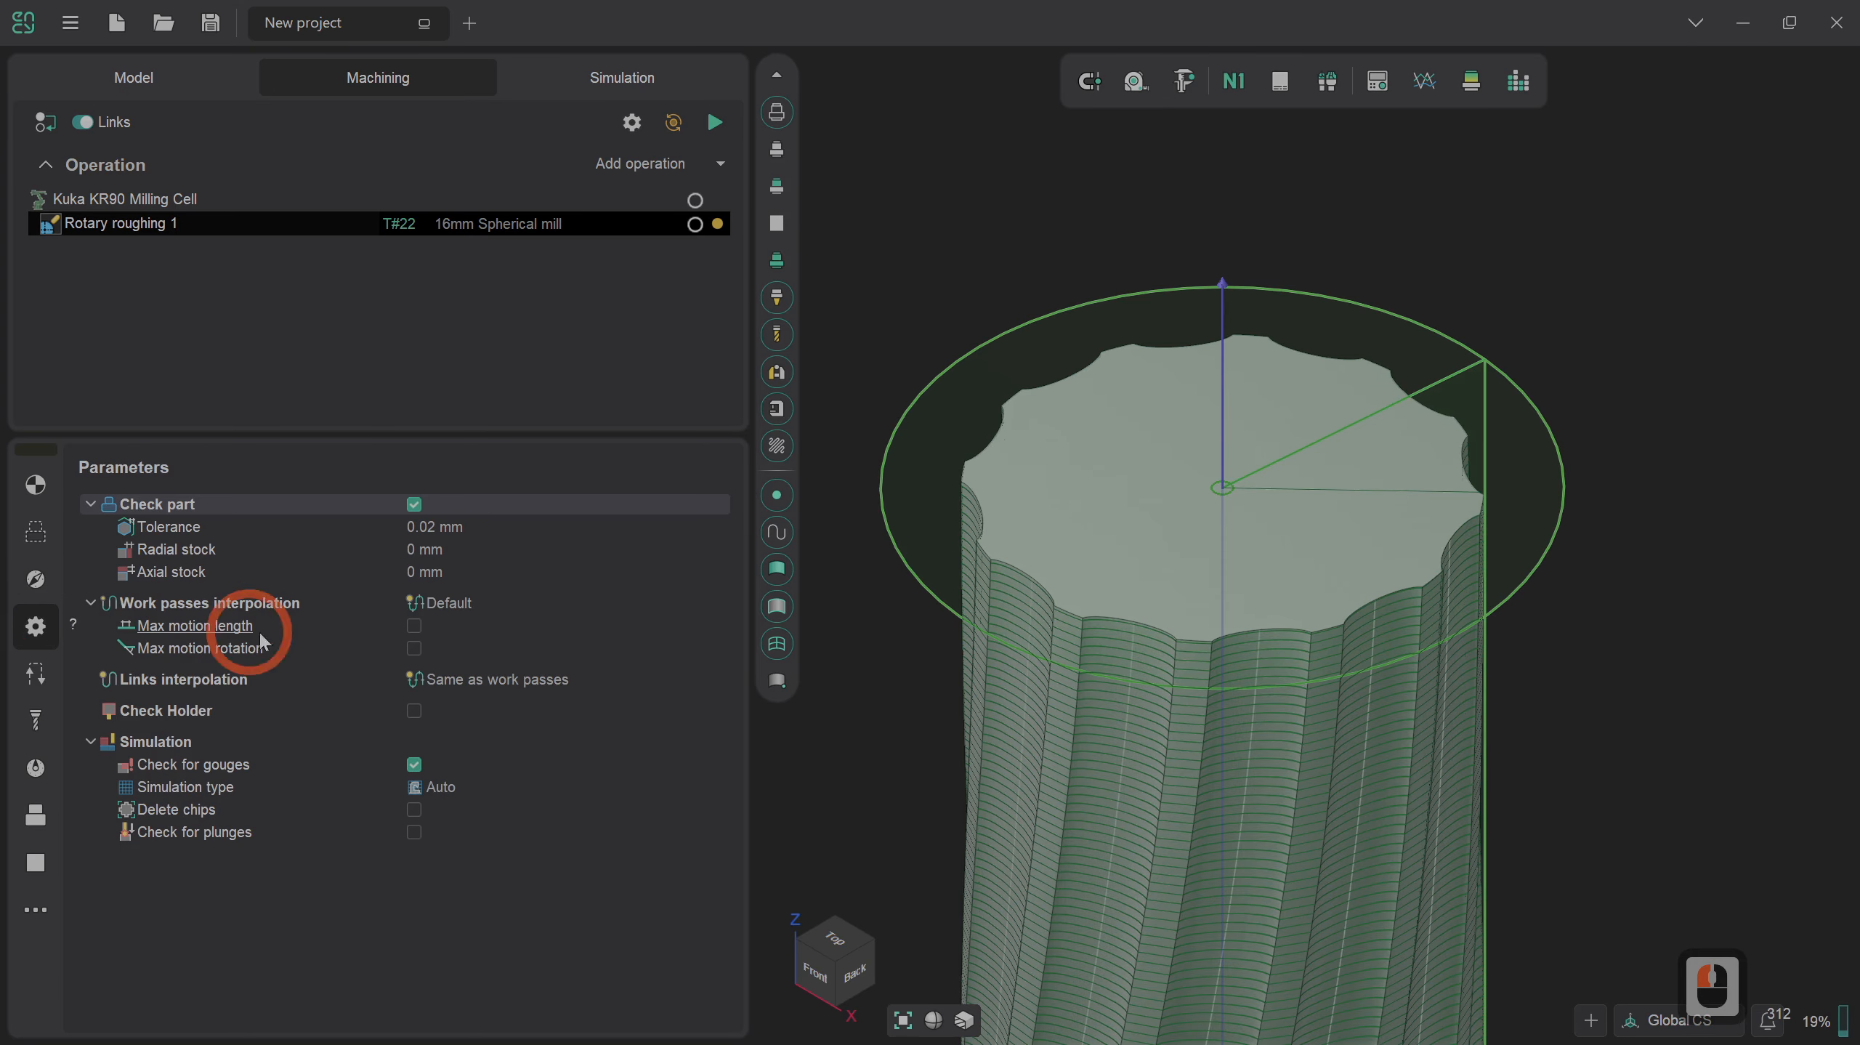
{"action": "left_click", "coordinate": [414, 549]}
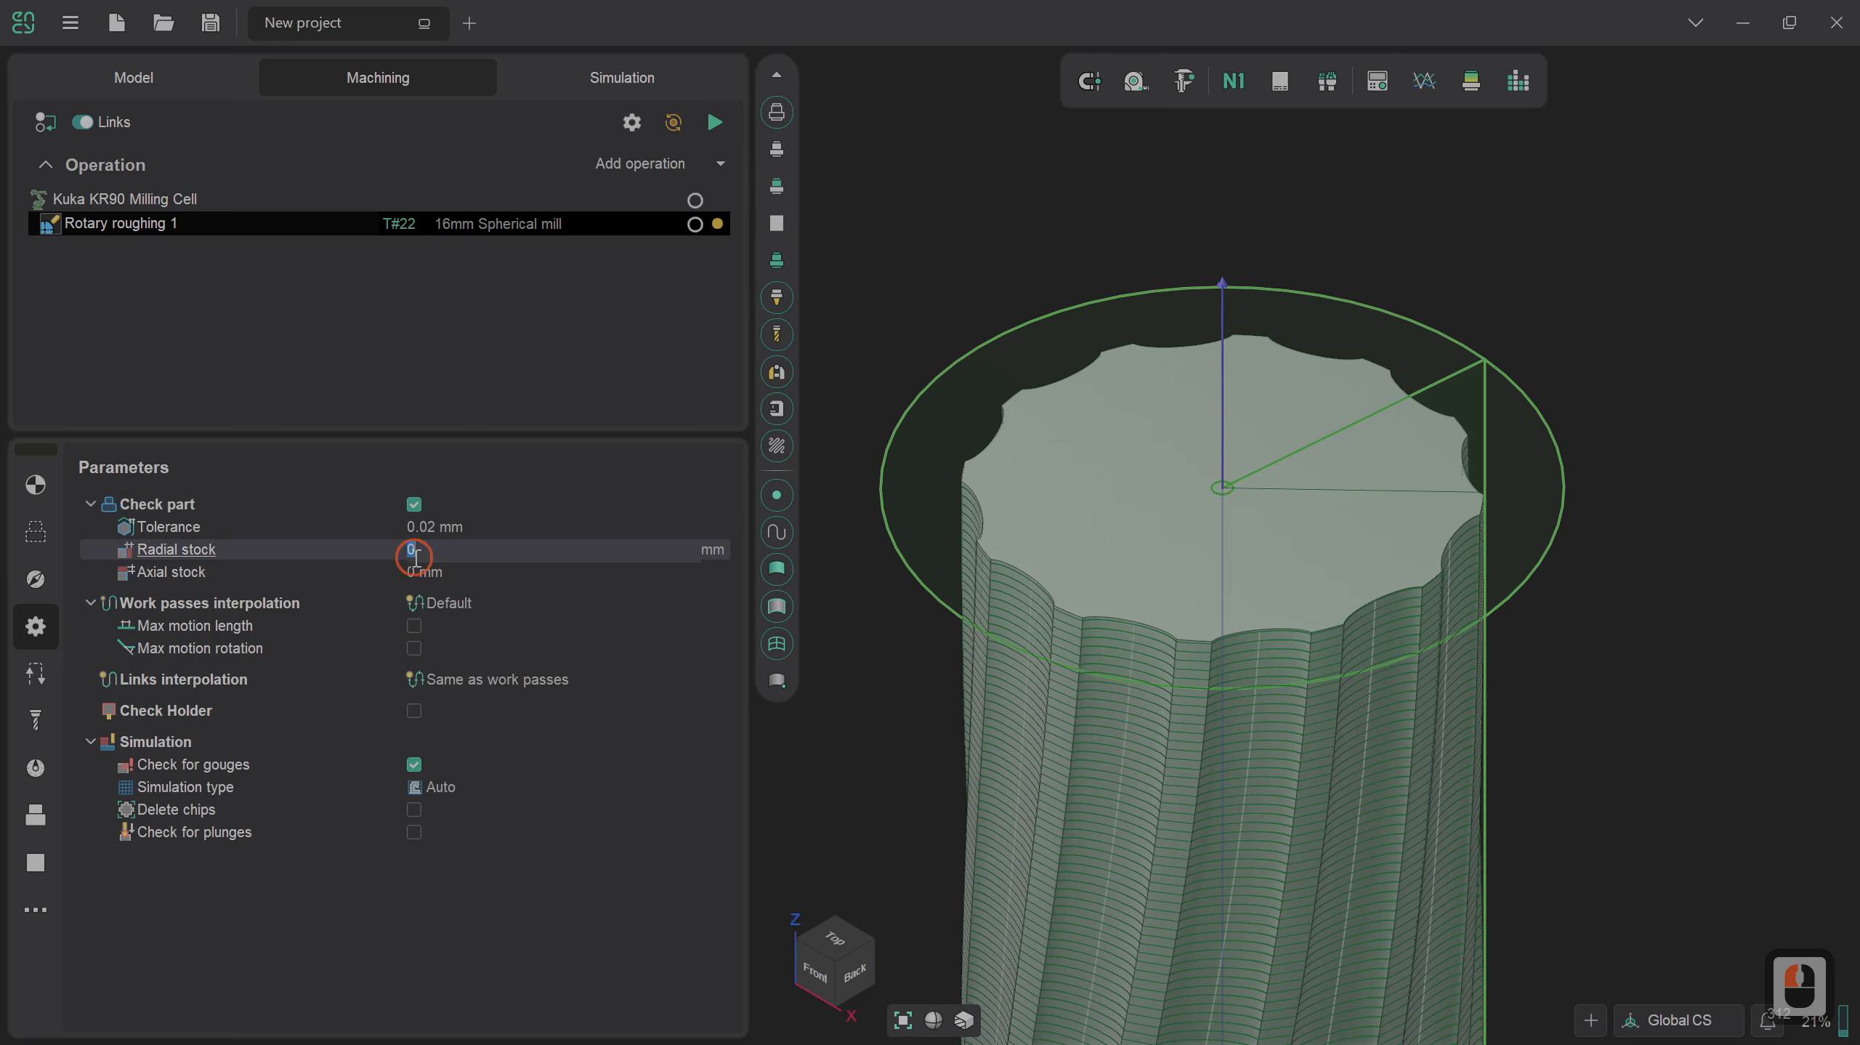
{"action": "type", "text": "2"}
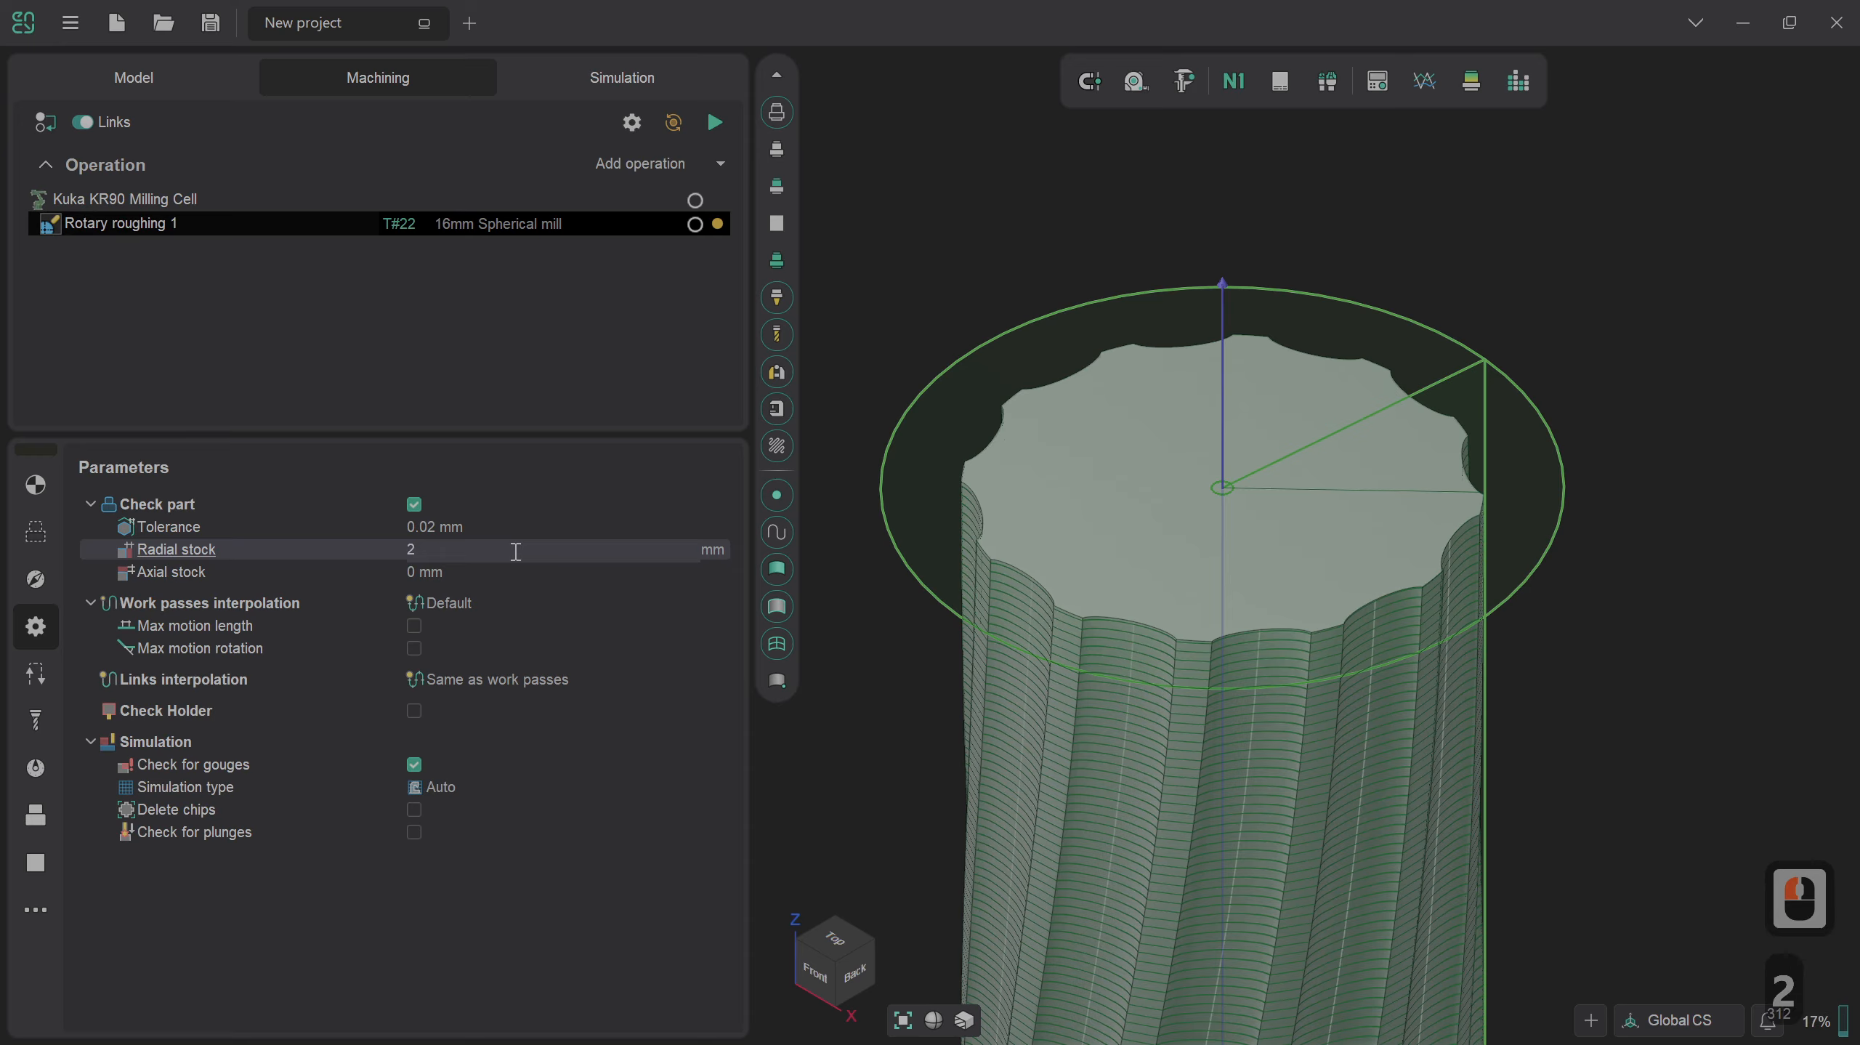
{"action": "left_click", "coordinate": [513, 526]}
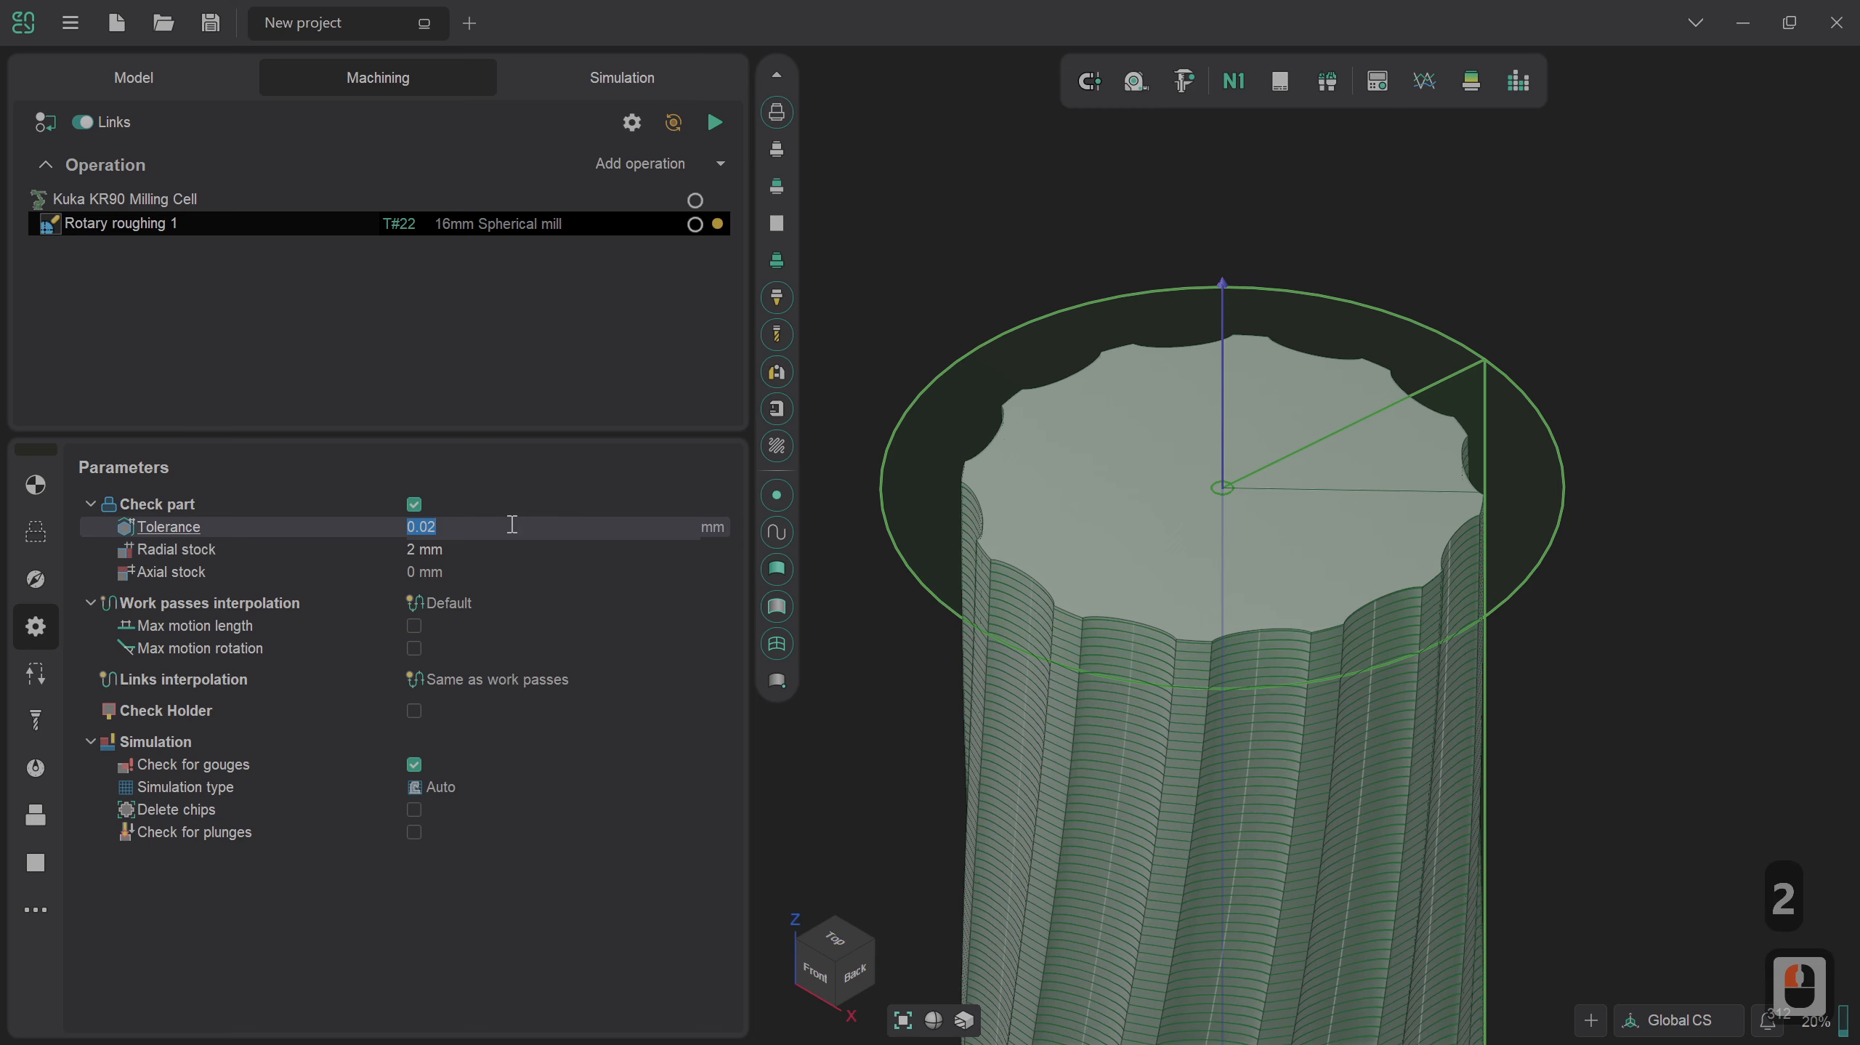
{"action": "type", "text": "0.5"}
{"action": "key", "text": "Return"}
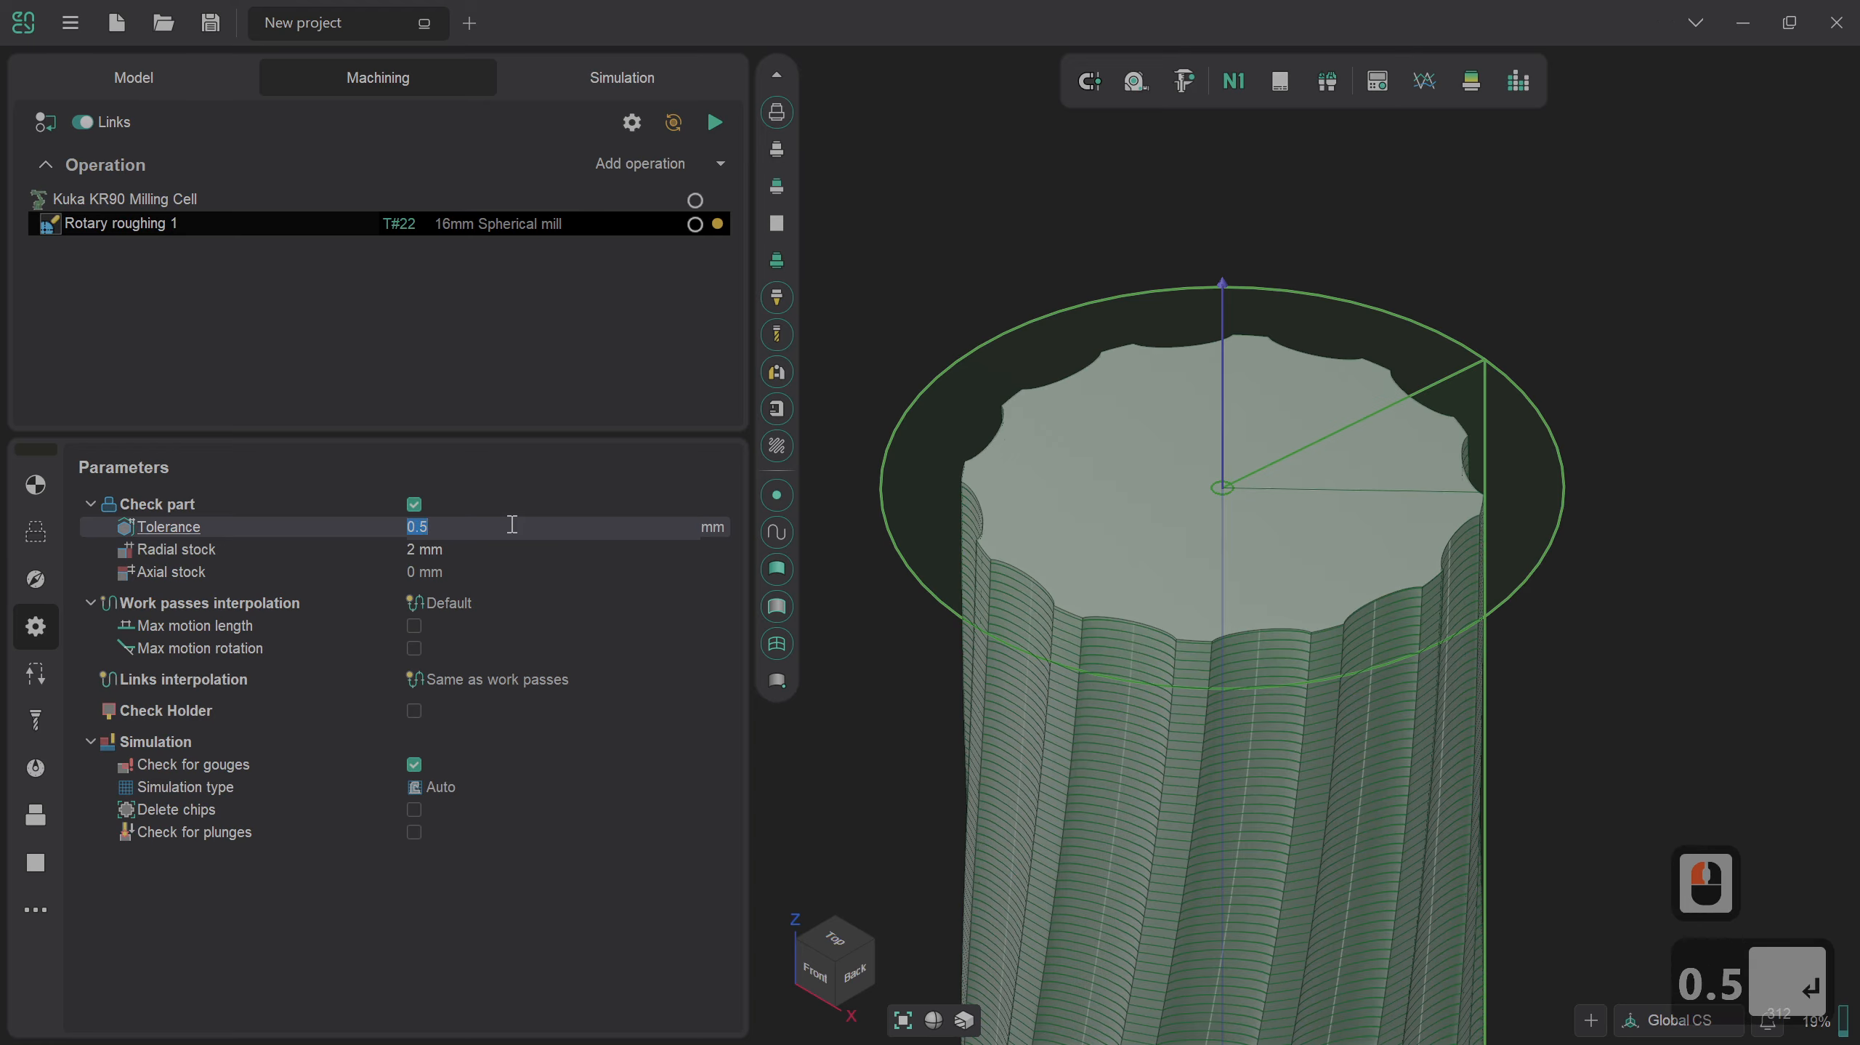
Calculate the spiral roughing toolpath and review it around the column alongside the strategy settings.
{"action": "left_click", "coordinate": [715, 122]}
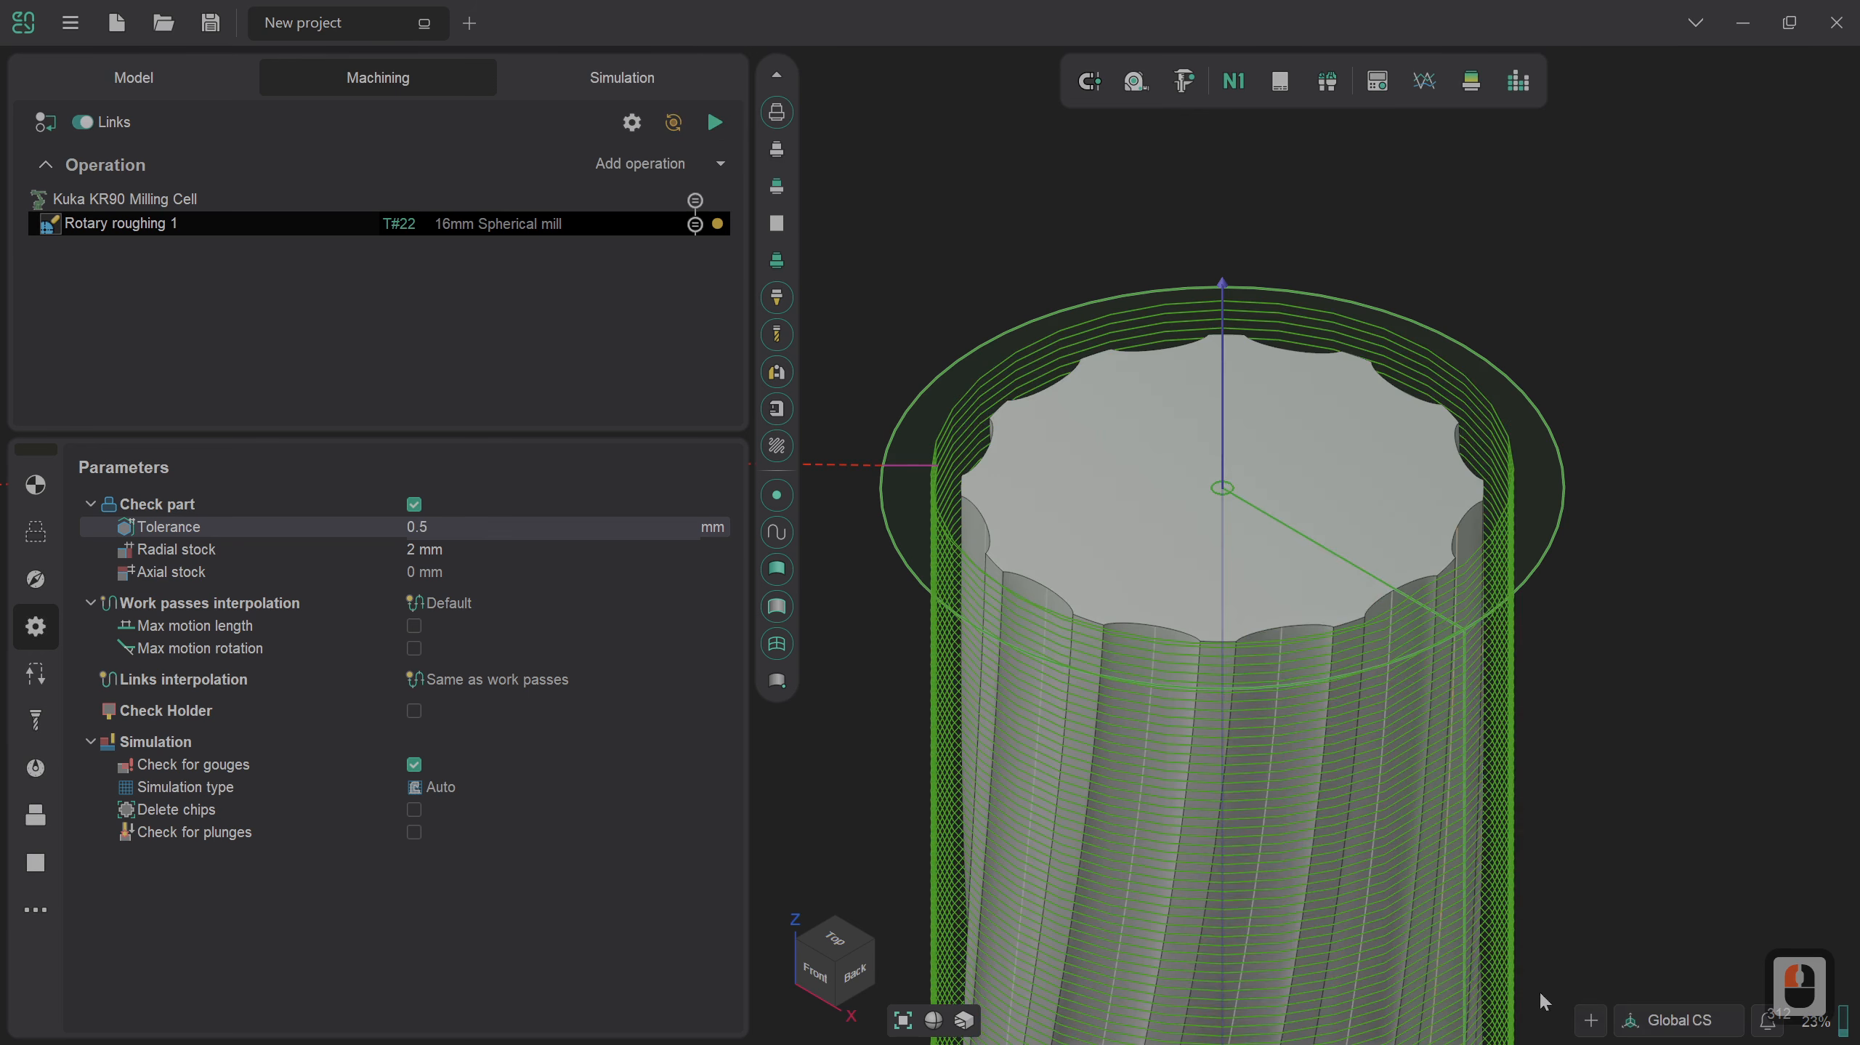
{"action": "scroll", "coordinate": [1201, 490], "scroll_direction": "down", "scroll_amount": 5}
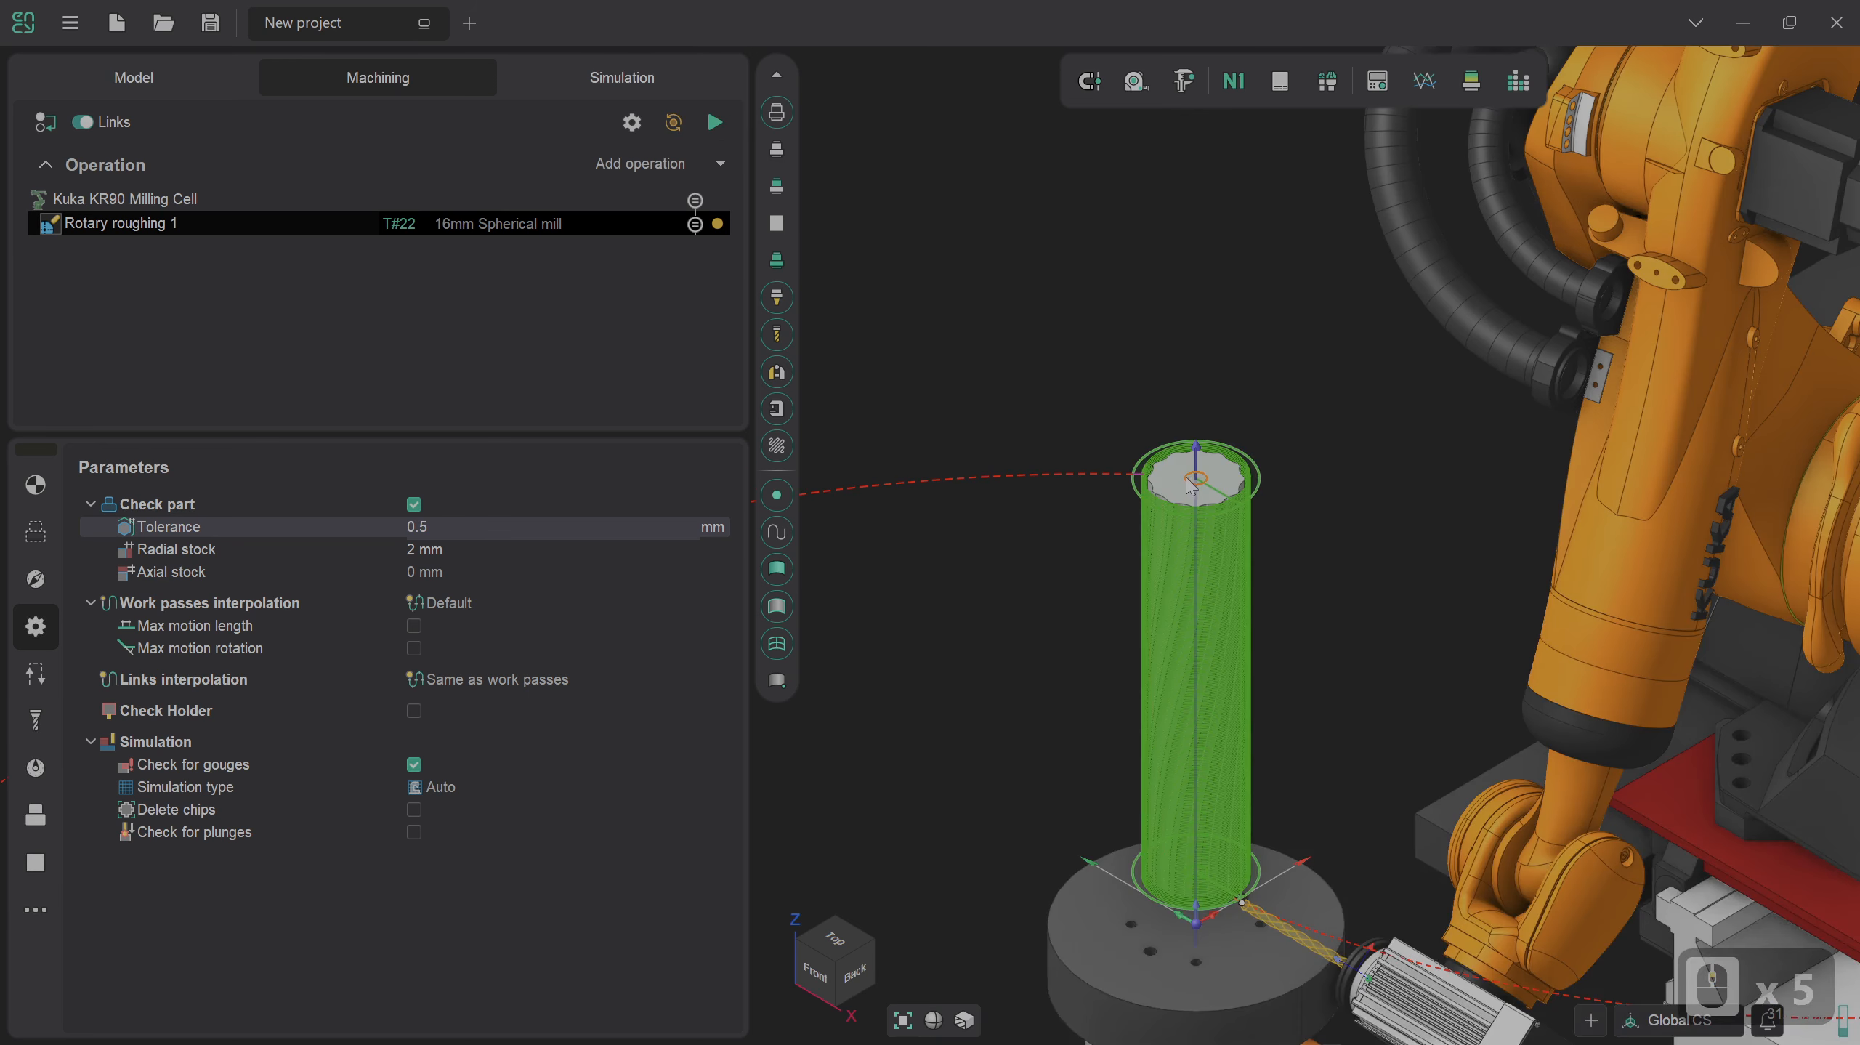
{"action": "scroll", "coordinate": [1154, 908], "scroll_direction": "up", "scroll_amount": 2}
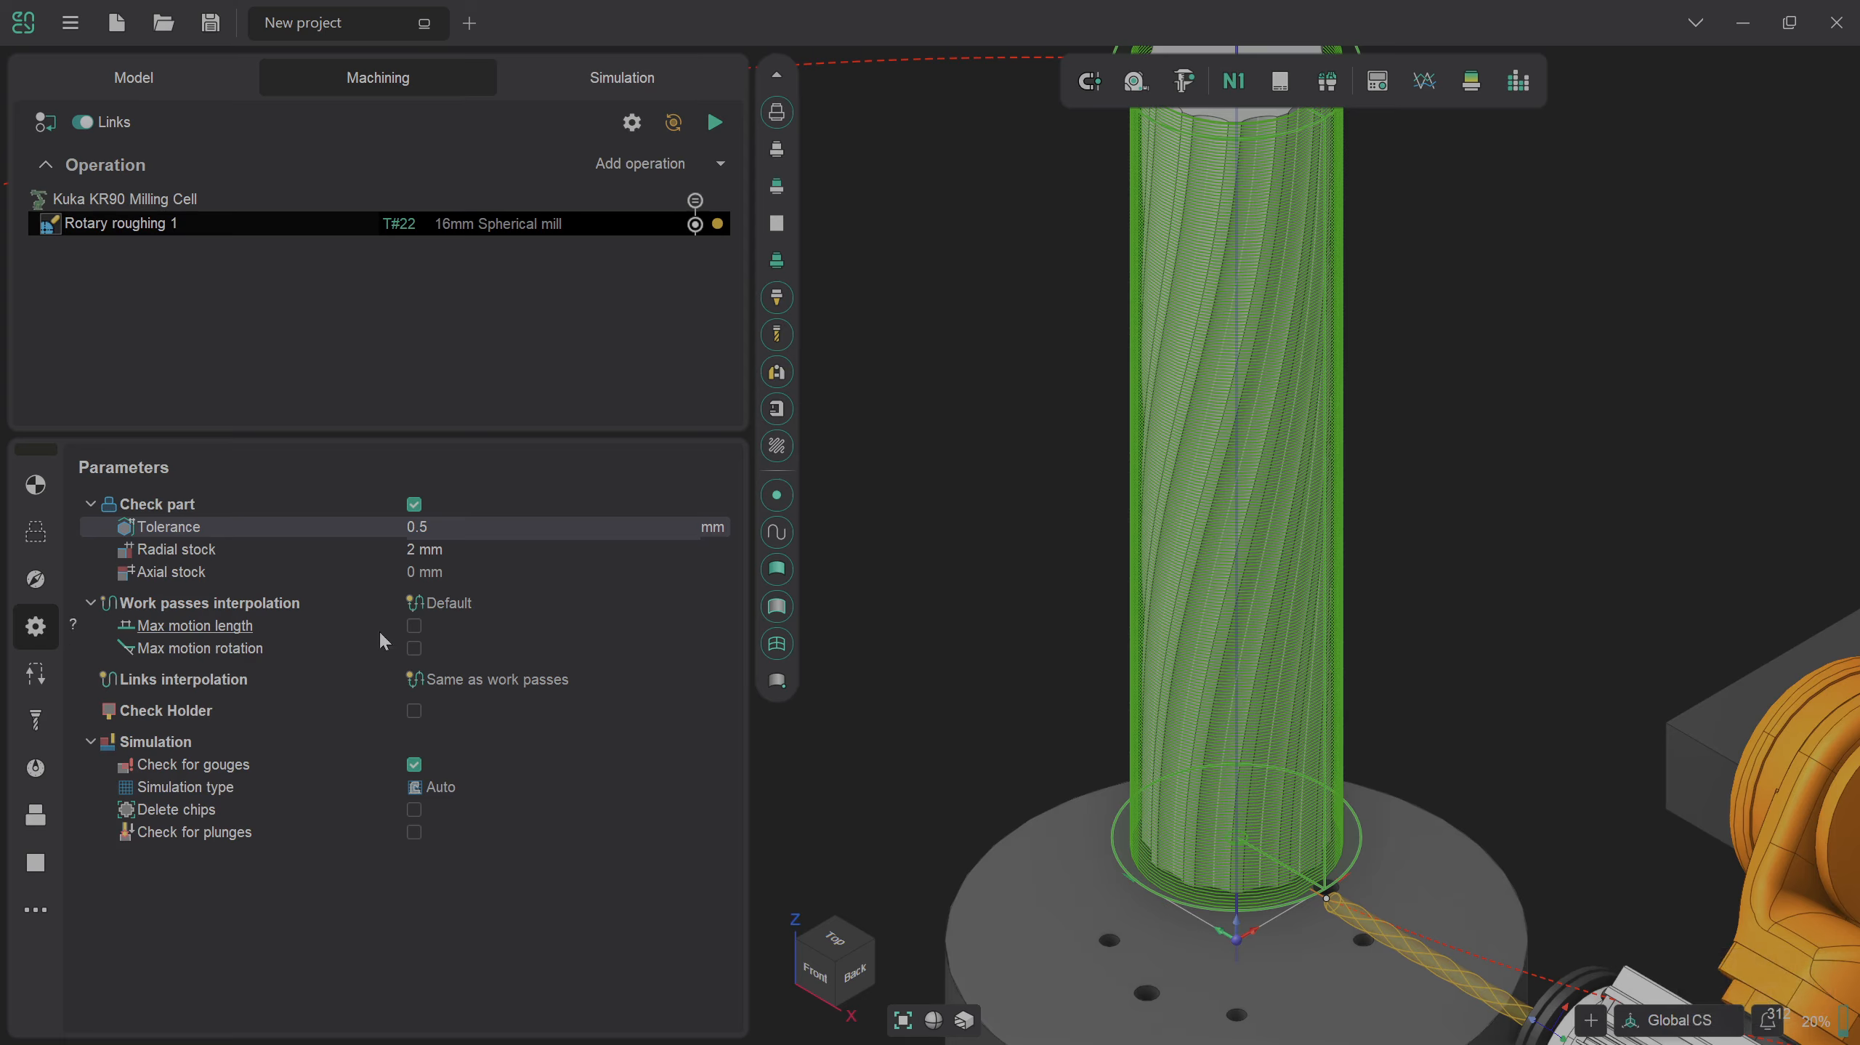
{"action": "left_click", "coordinate": [43, 584]}
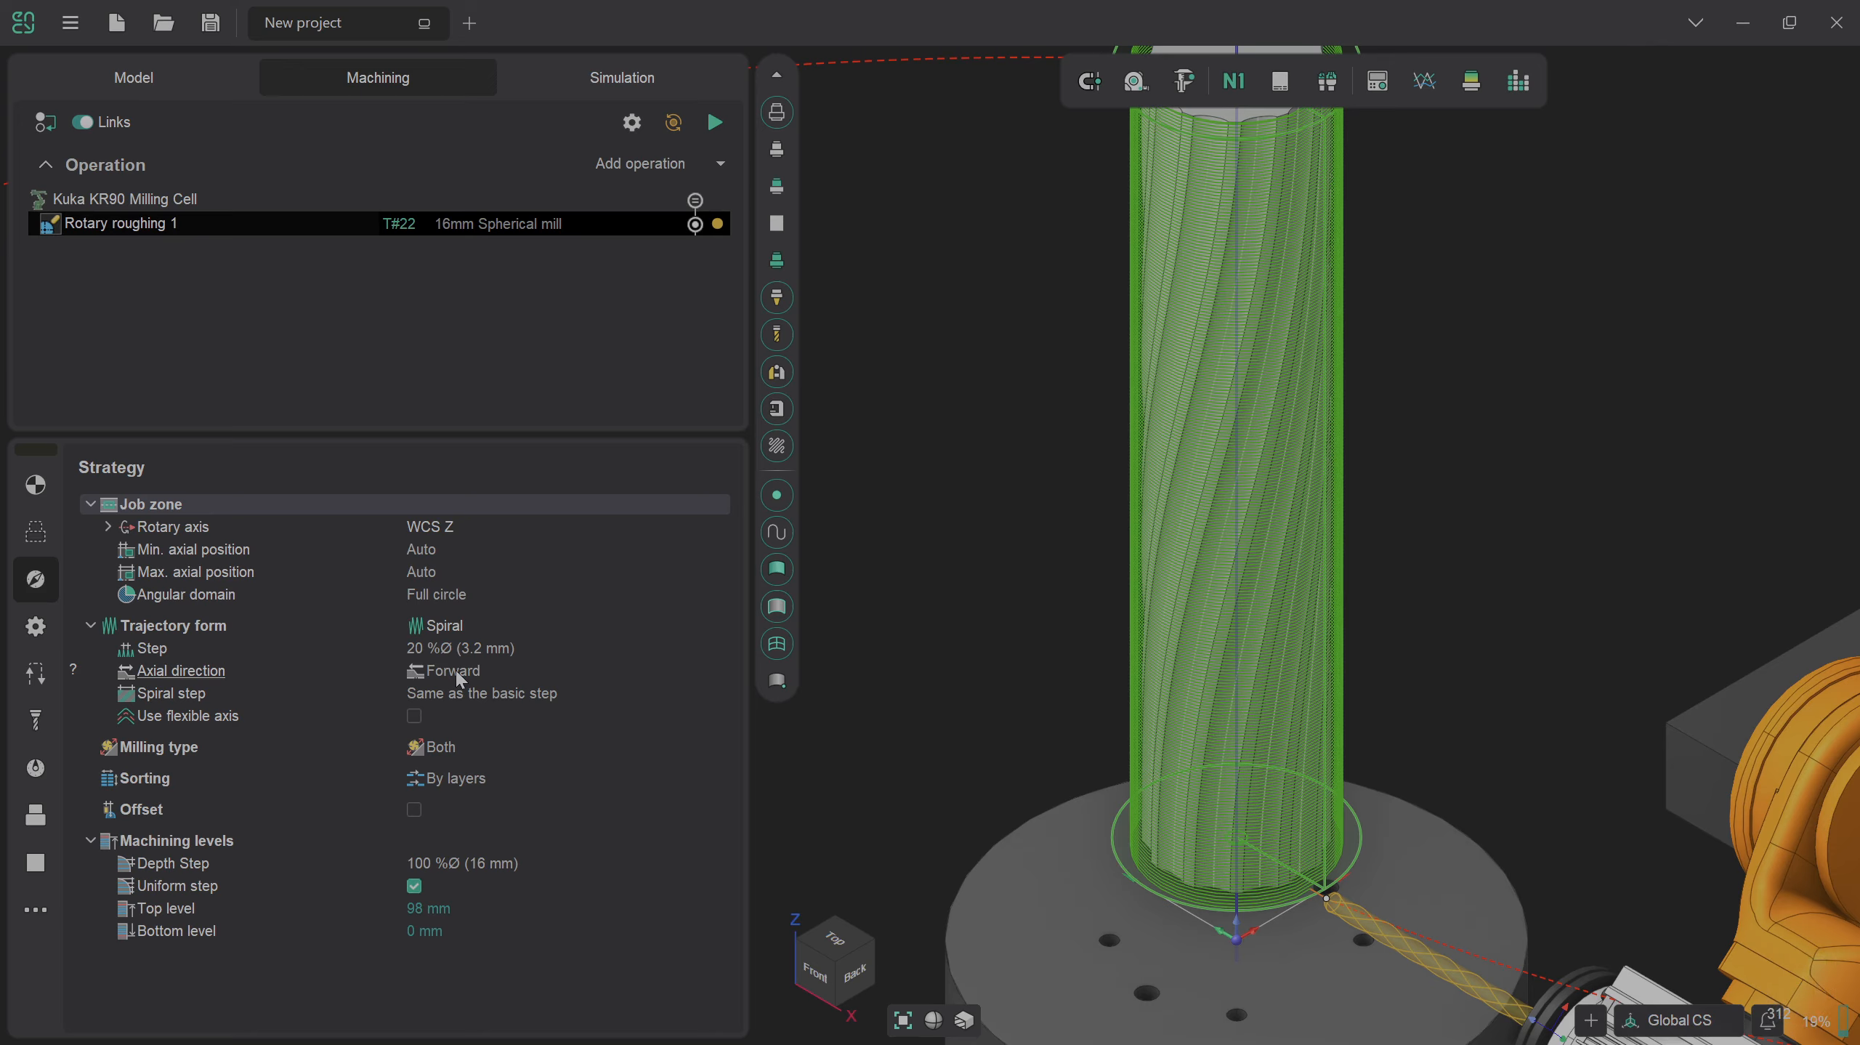
{"action": "scroll", "coordinate": [1333, 912], "scroll_direction": "down", "scroll_amount": 2}
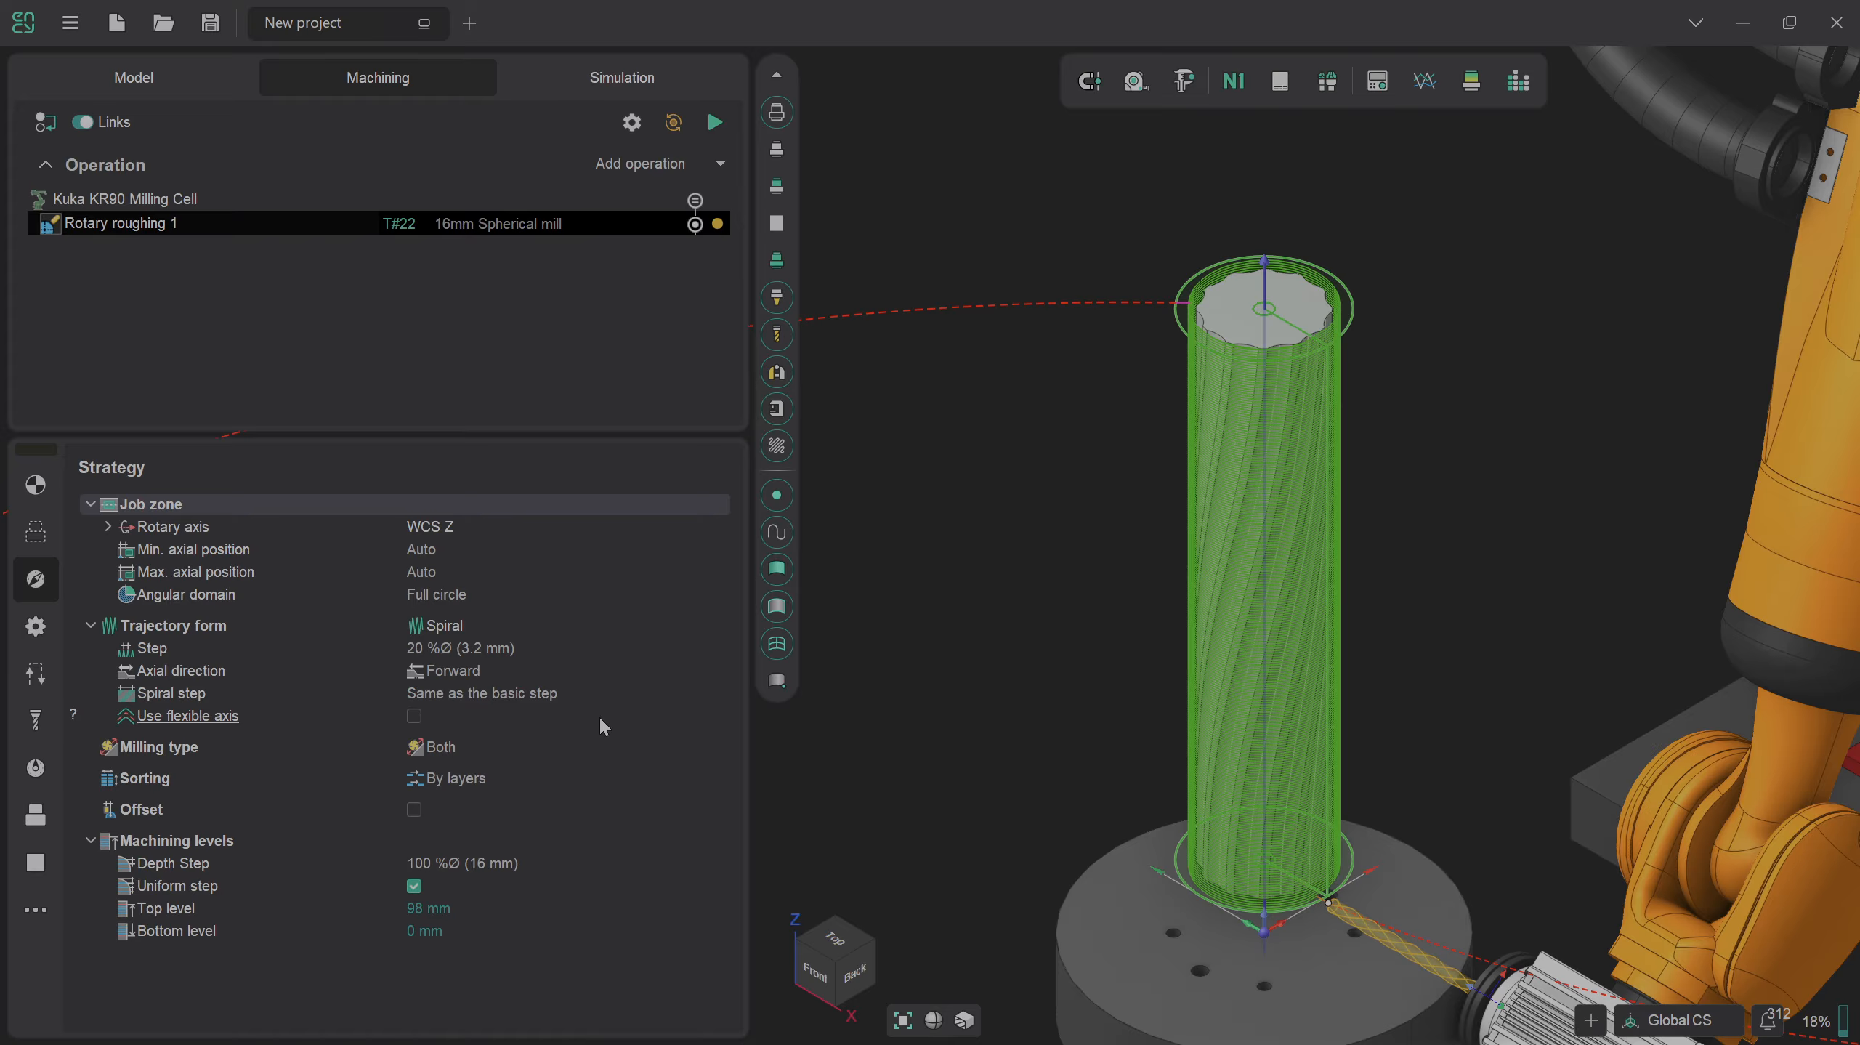
Set both the approach and the return of the rotary roughing operation to Avoid collisions and recalculate the toolpath.
{"action": "left_click", "coordinate": [34, 671]}
{"action": "left_click", "coordinate": [692, 526]}
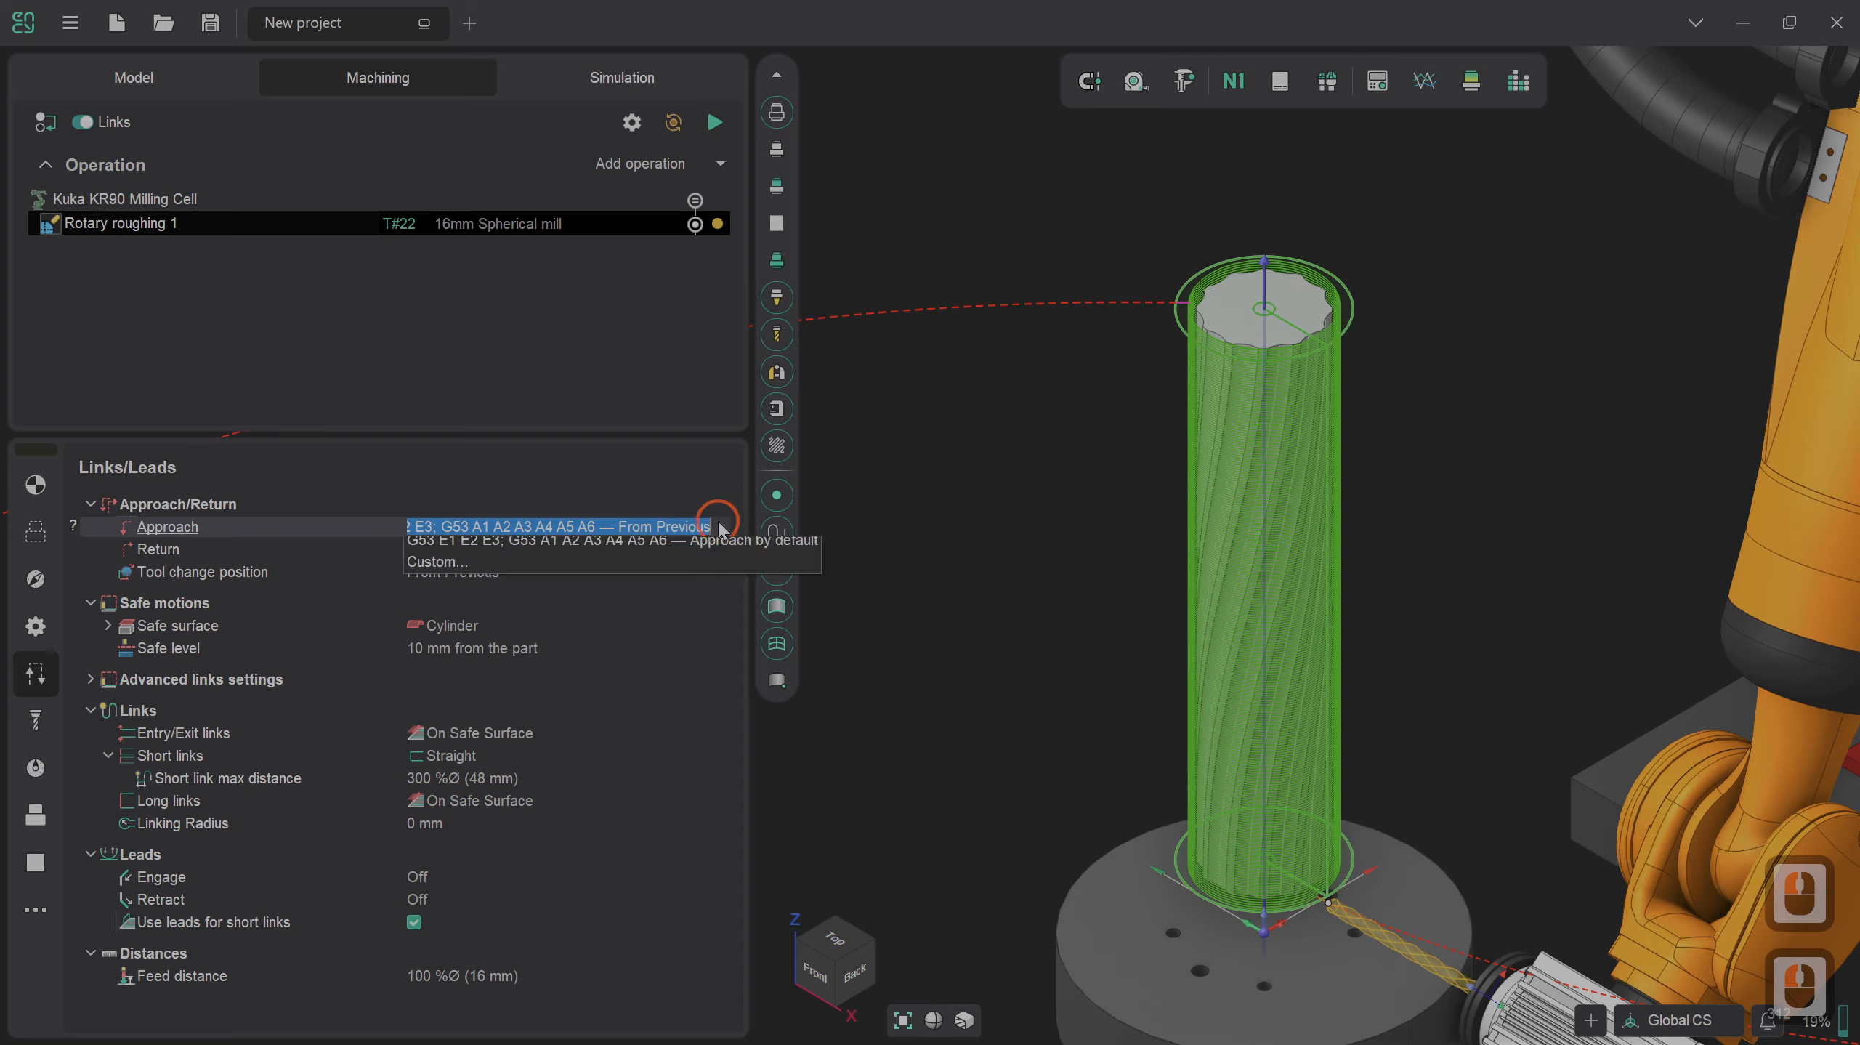
{"action": "left_click", "coordinate": [716, 538]}
{"action": "left_click", "coordinate": [718, 550]}
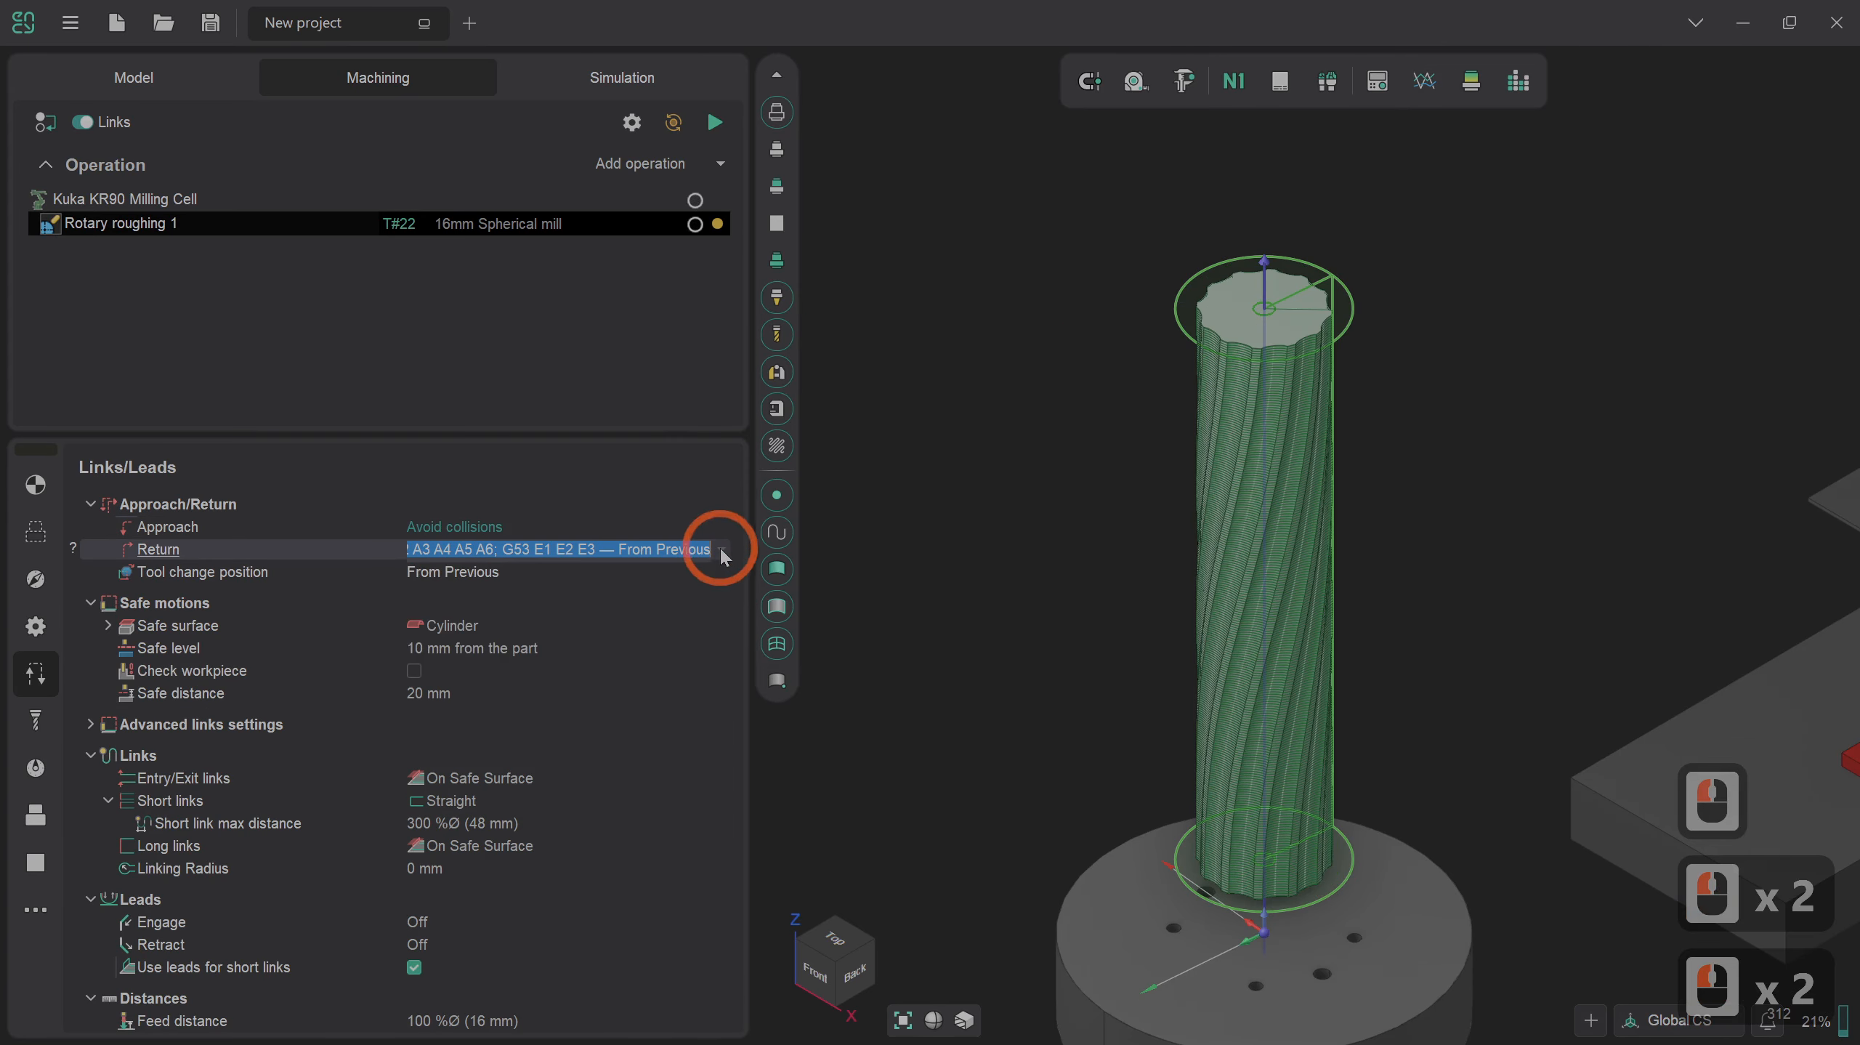
{"action": "left_click", "coordinate": [712, 568]}
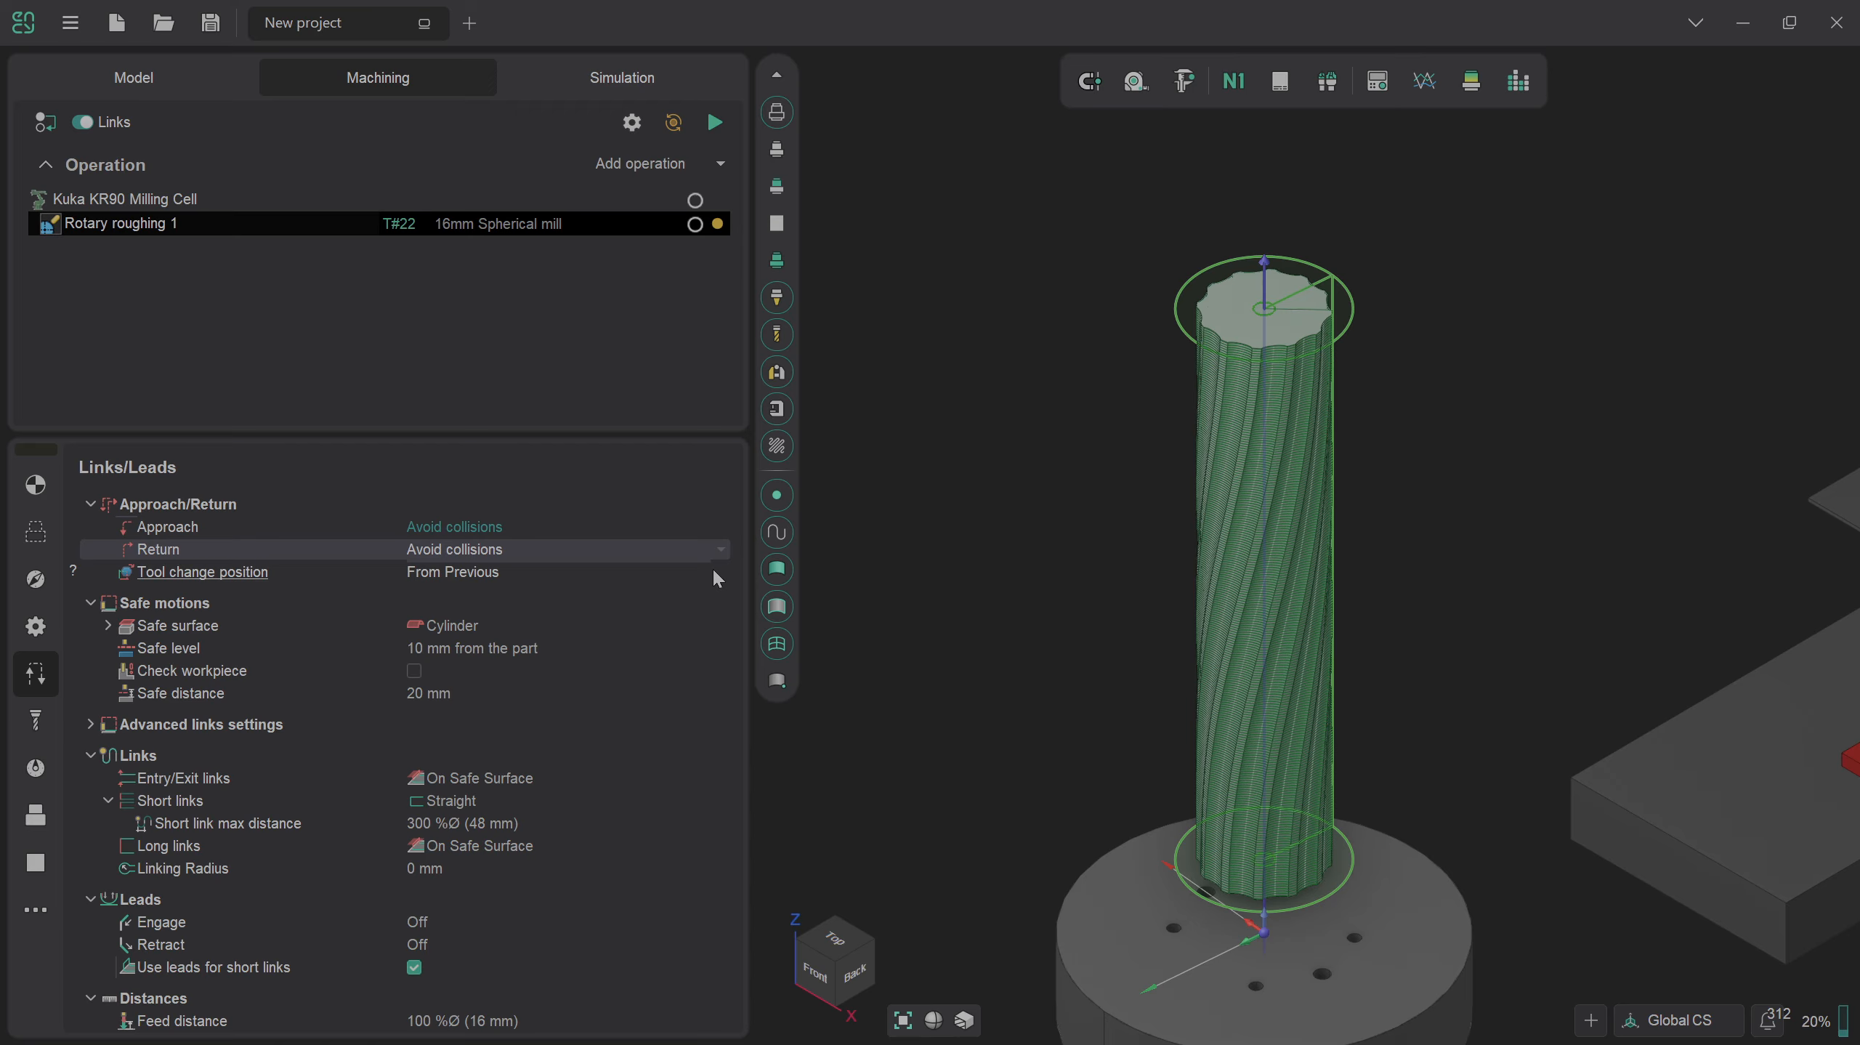
{"action": "left_click", "coordinate": [714, 125]}
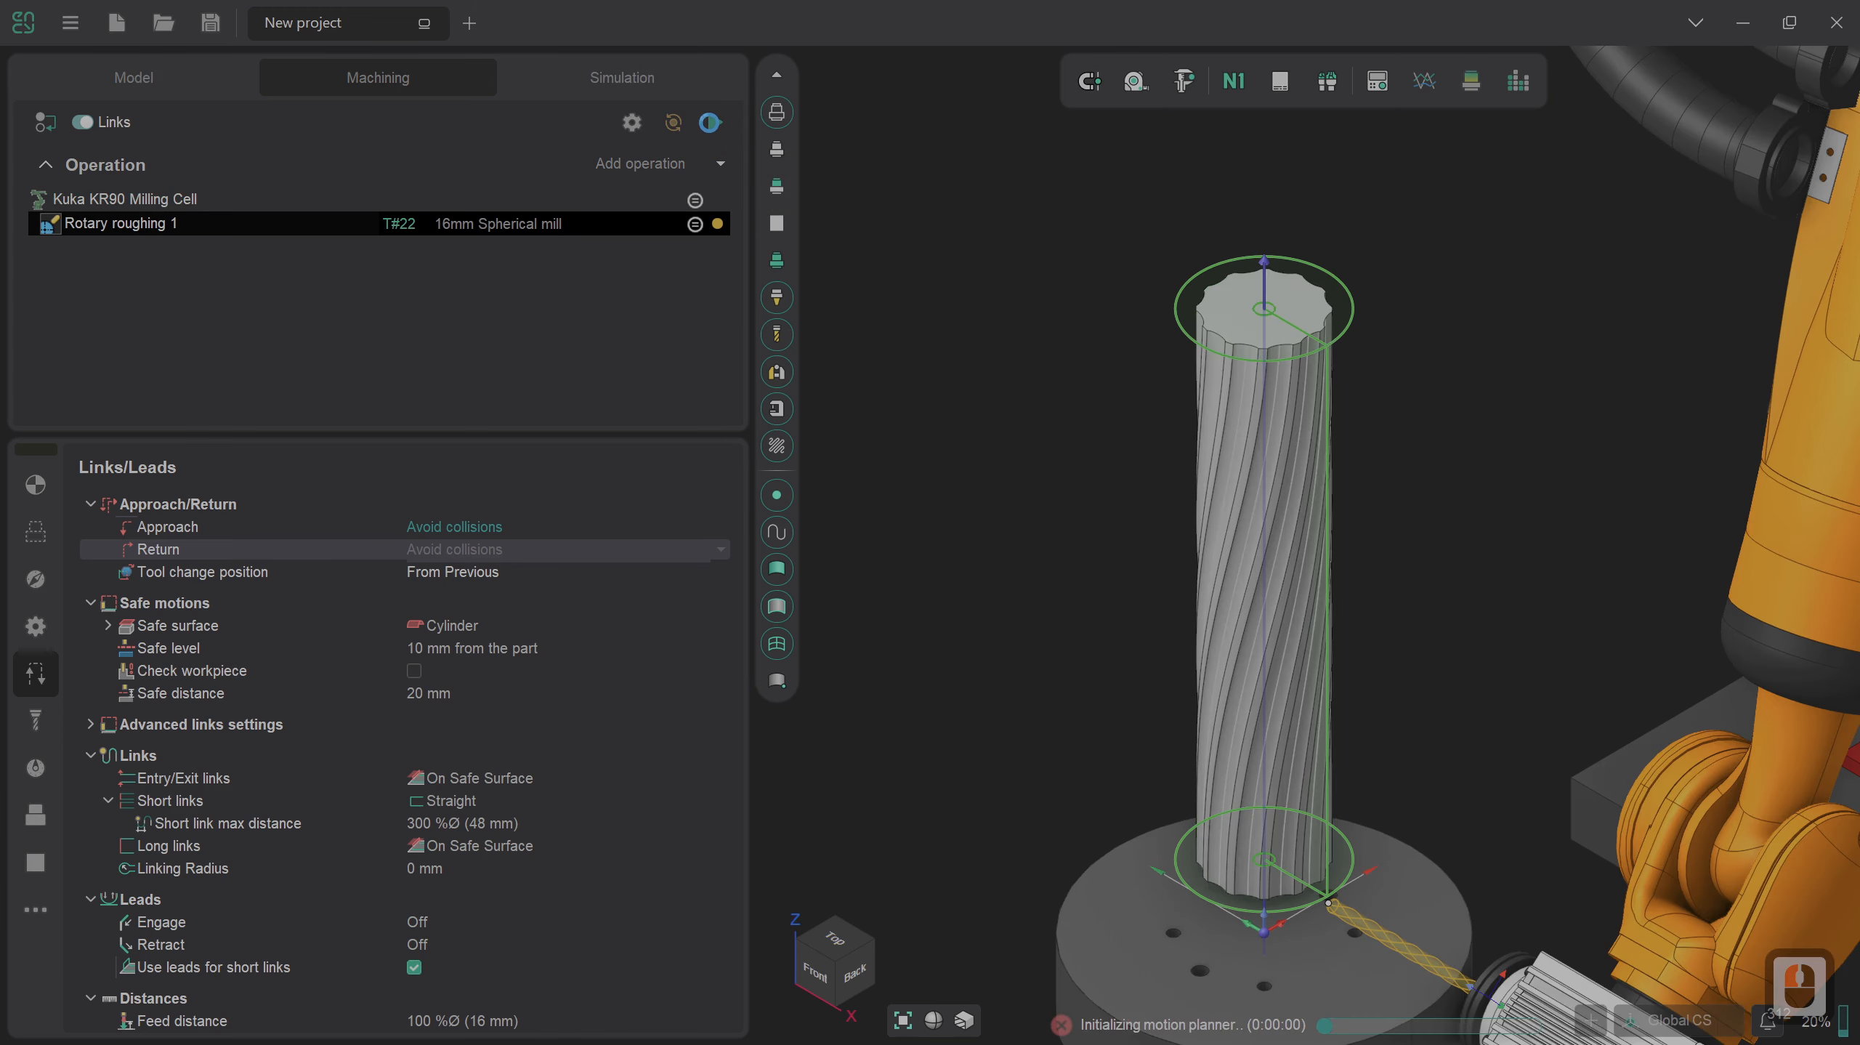
Run the machining simulation of the rotary roughing with the whole robot cell in view, raising the playback speed to maximum.
{"action": "left_click", "coordinate": [667, 77]}
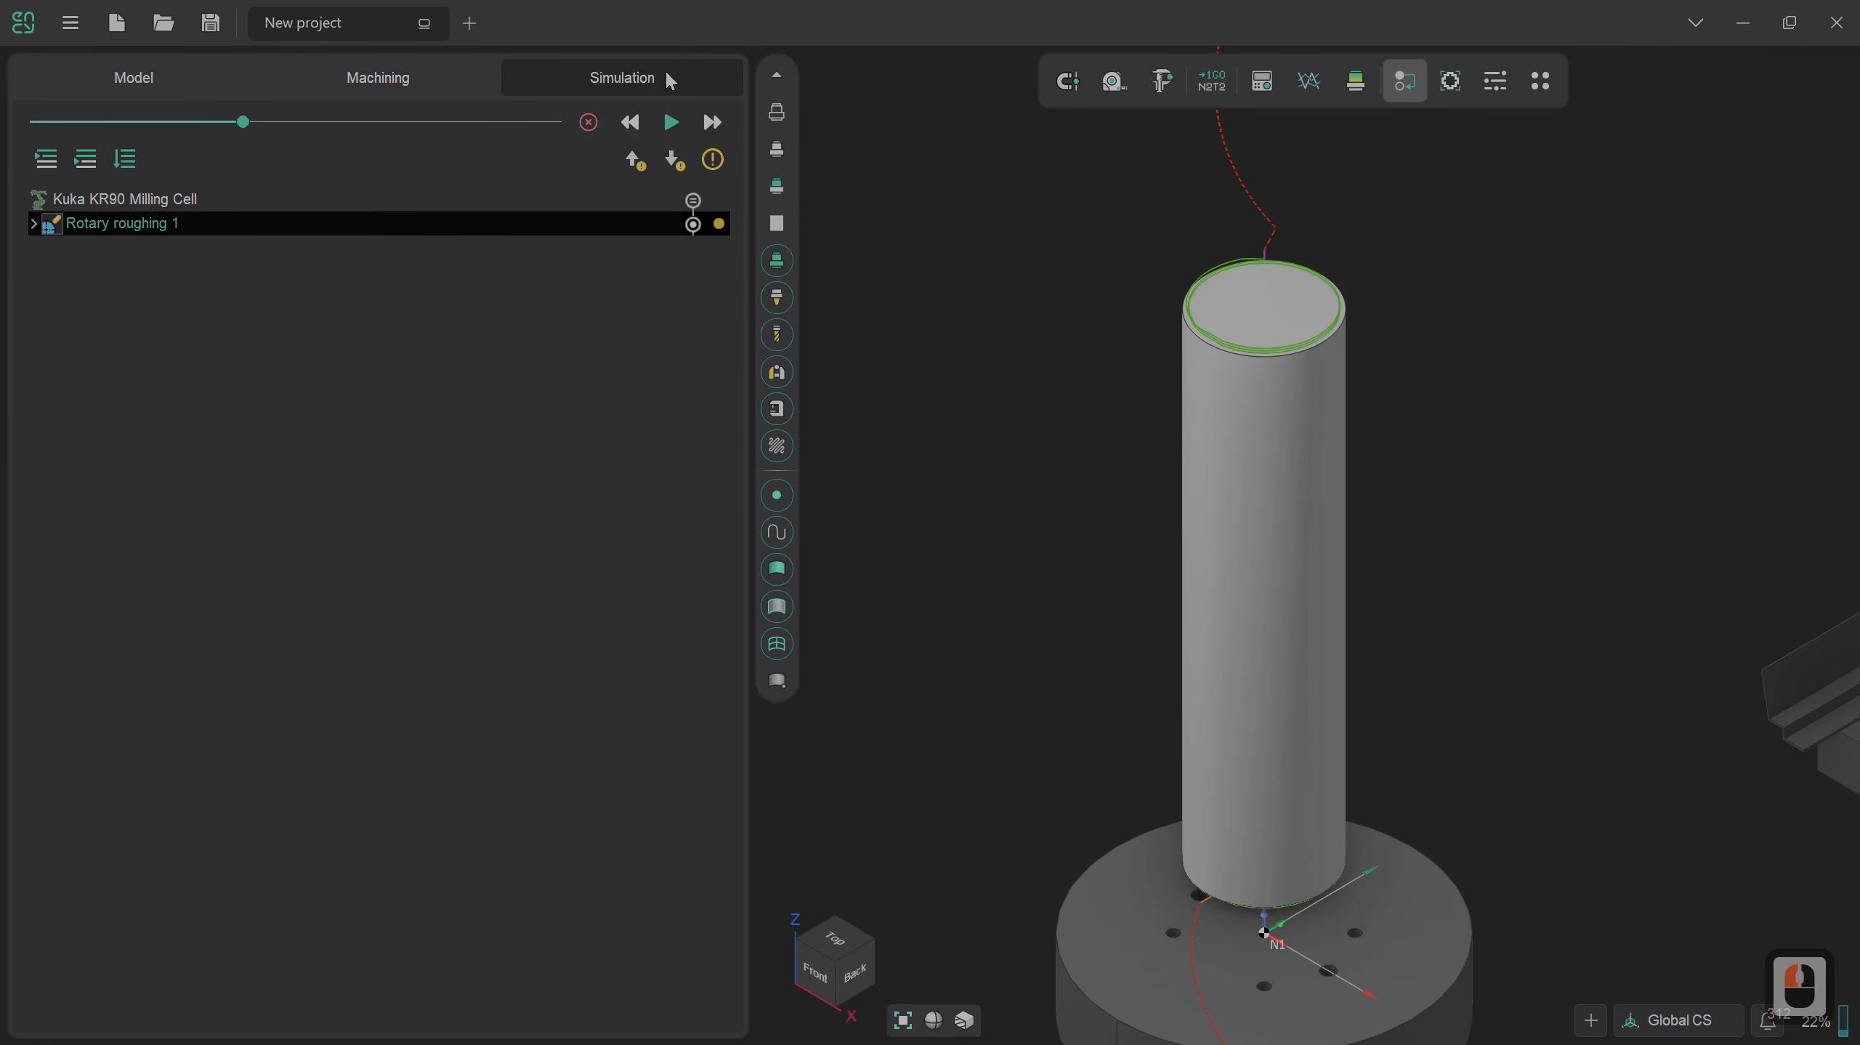
{"action": "left_click", "coordinate": [654, 79]}
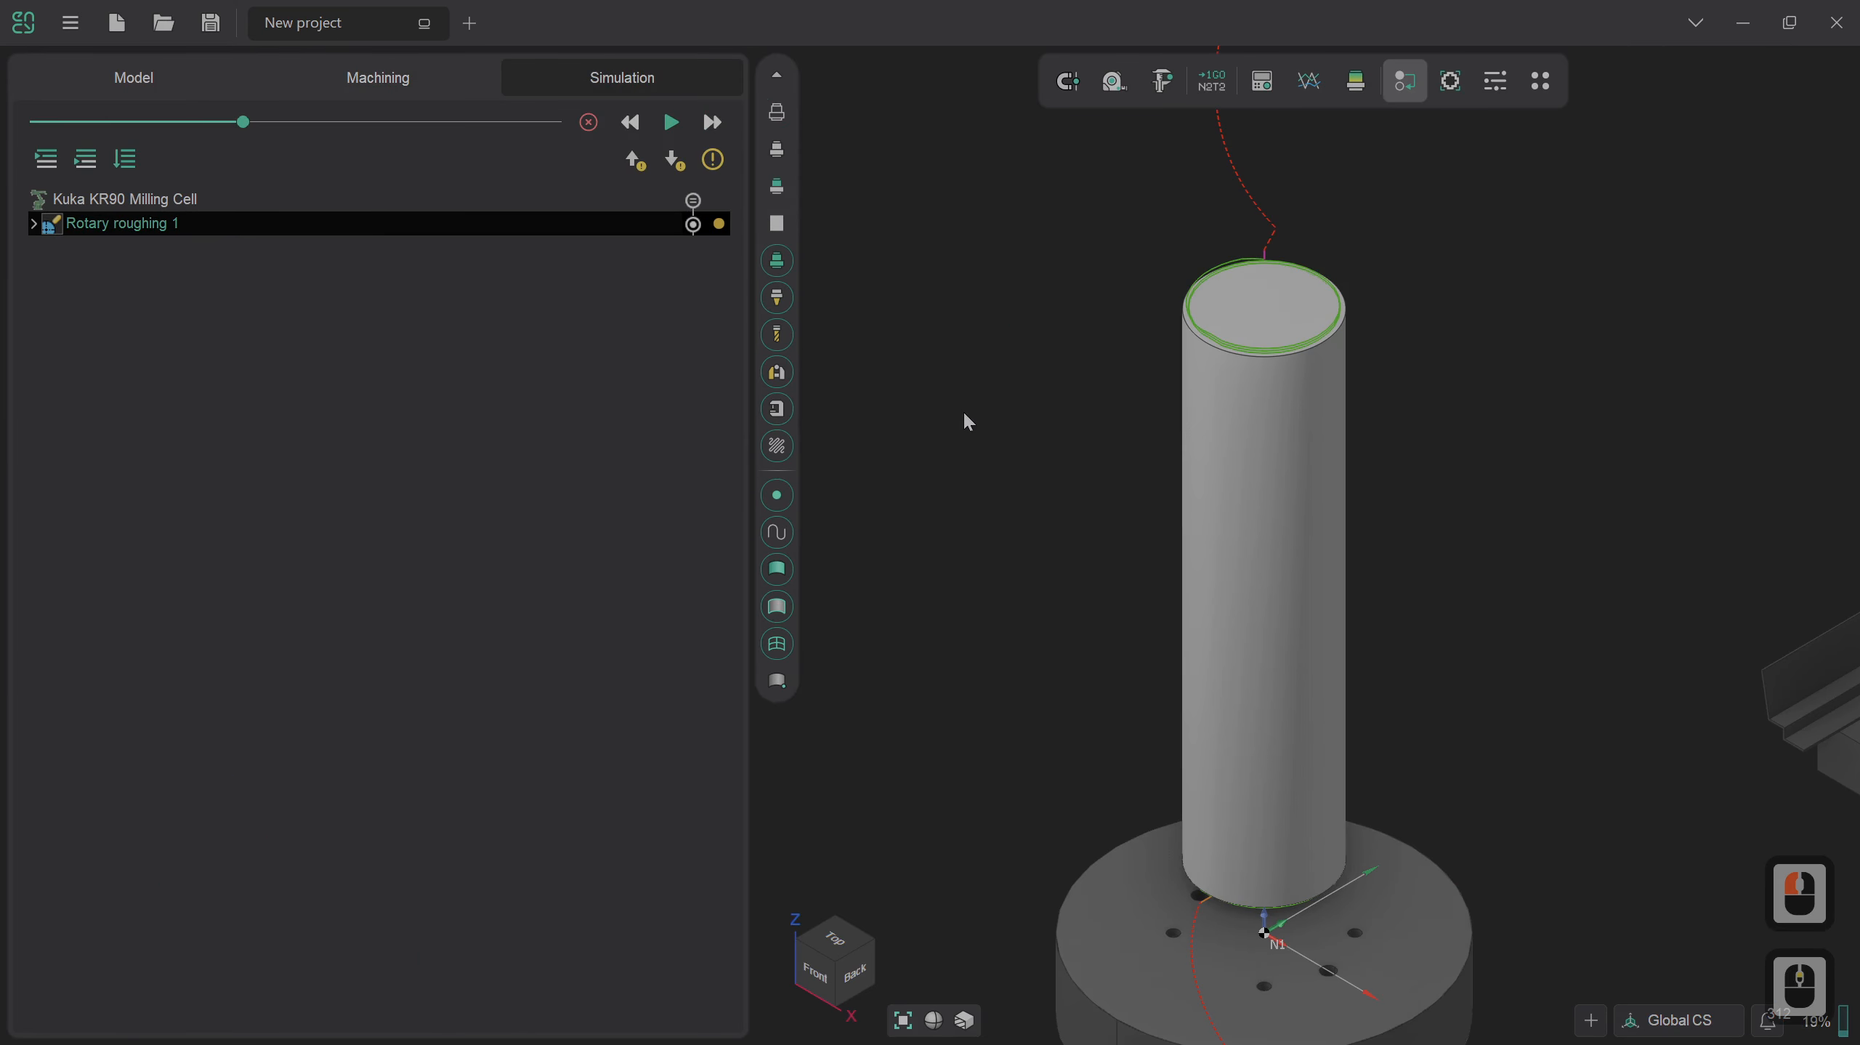
{"action": "scroll", "coordinate": [965, 416], "scroll_direction": "down", "scroll_amount": 3}
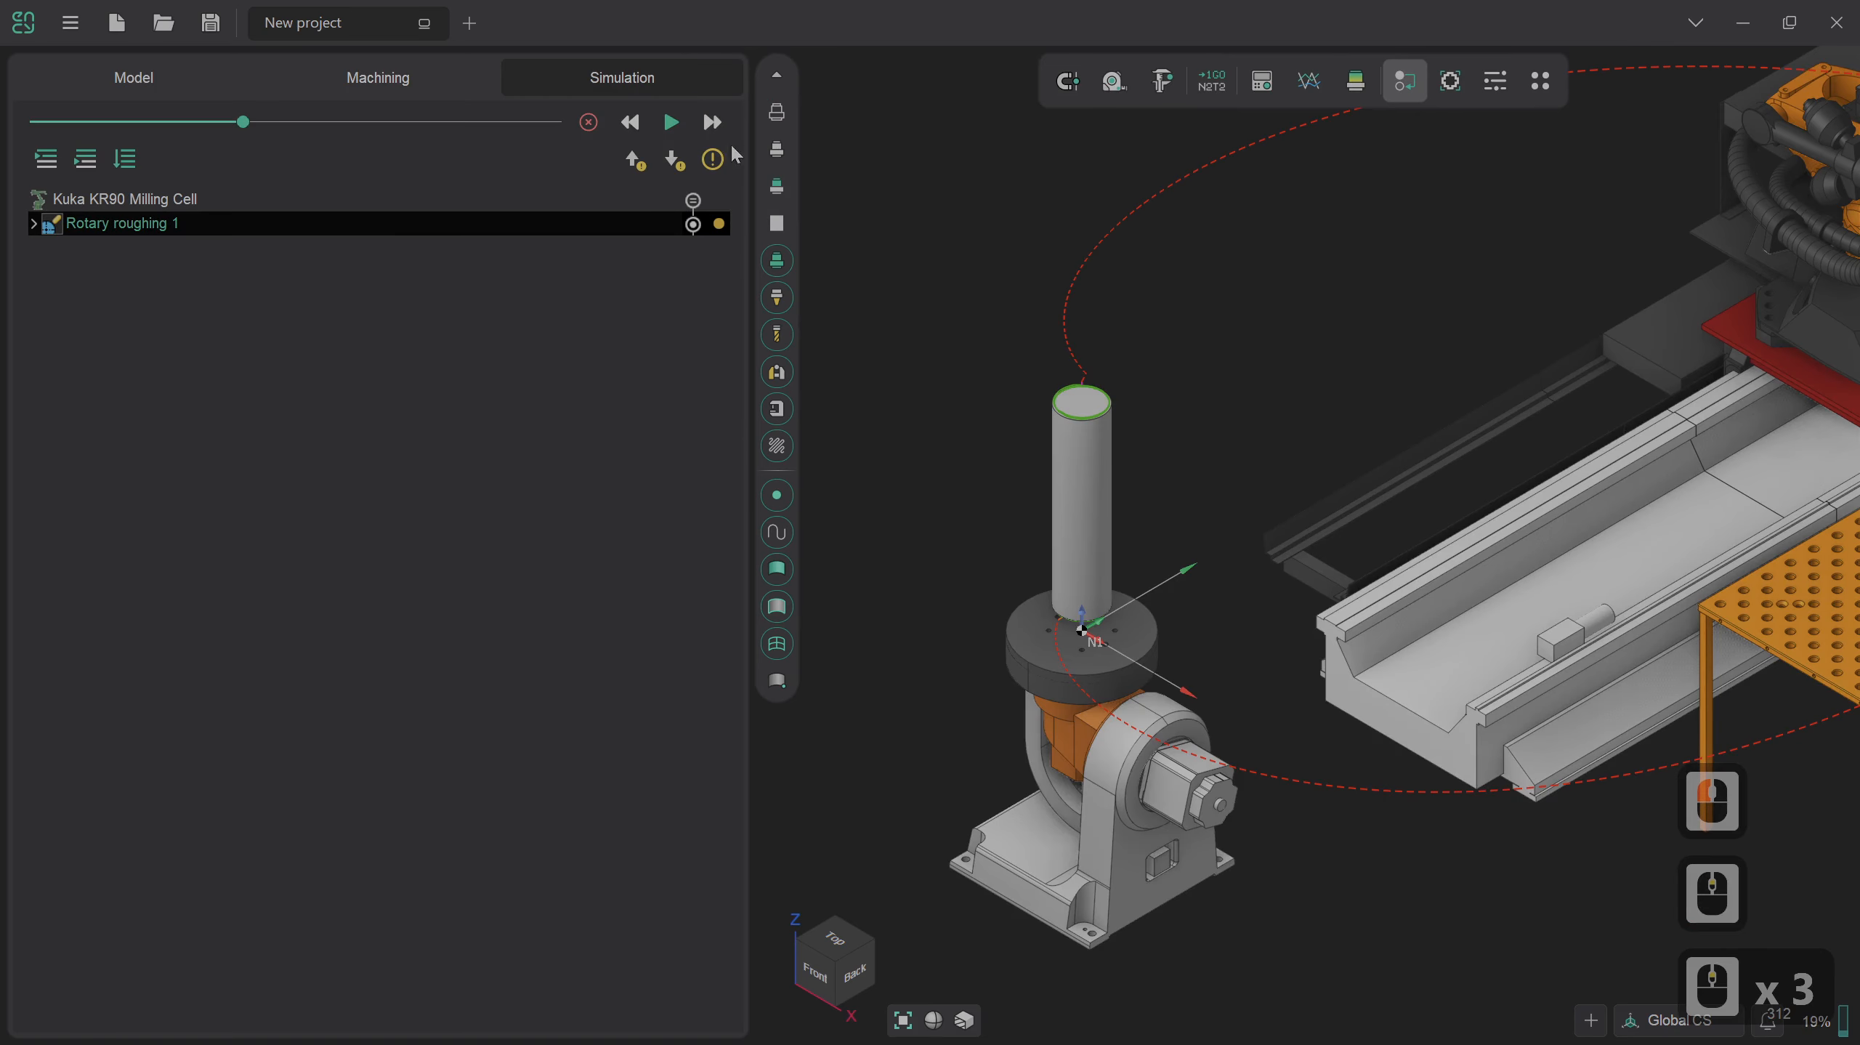
{"action": "left_click", "coordinate": [672, 122]}
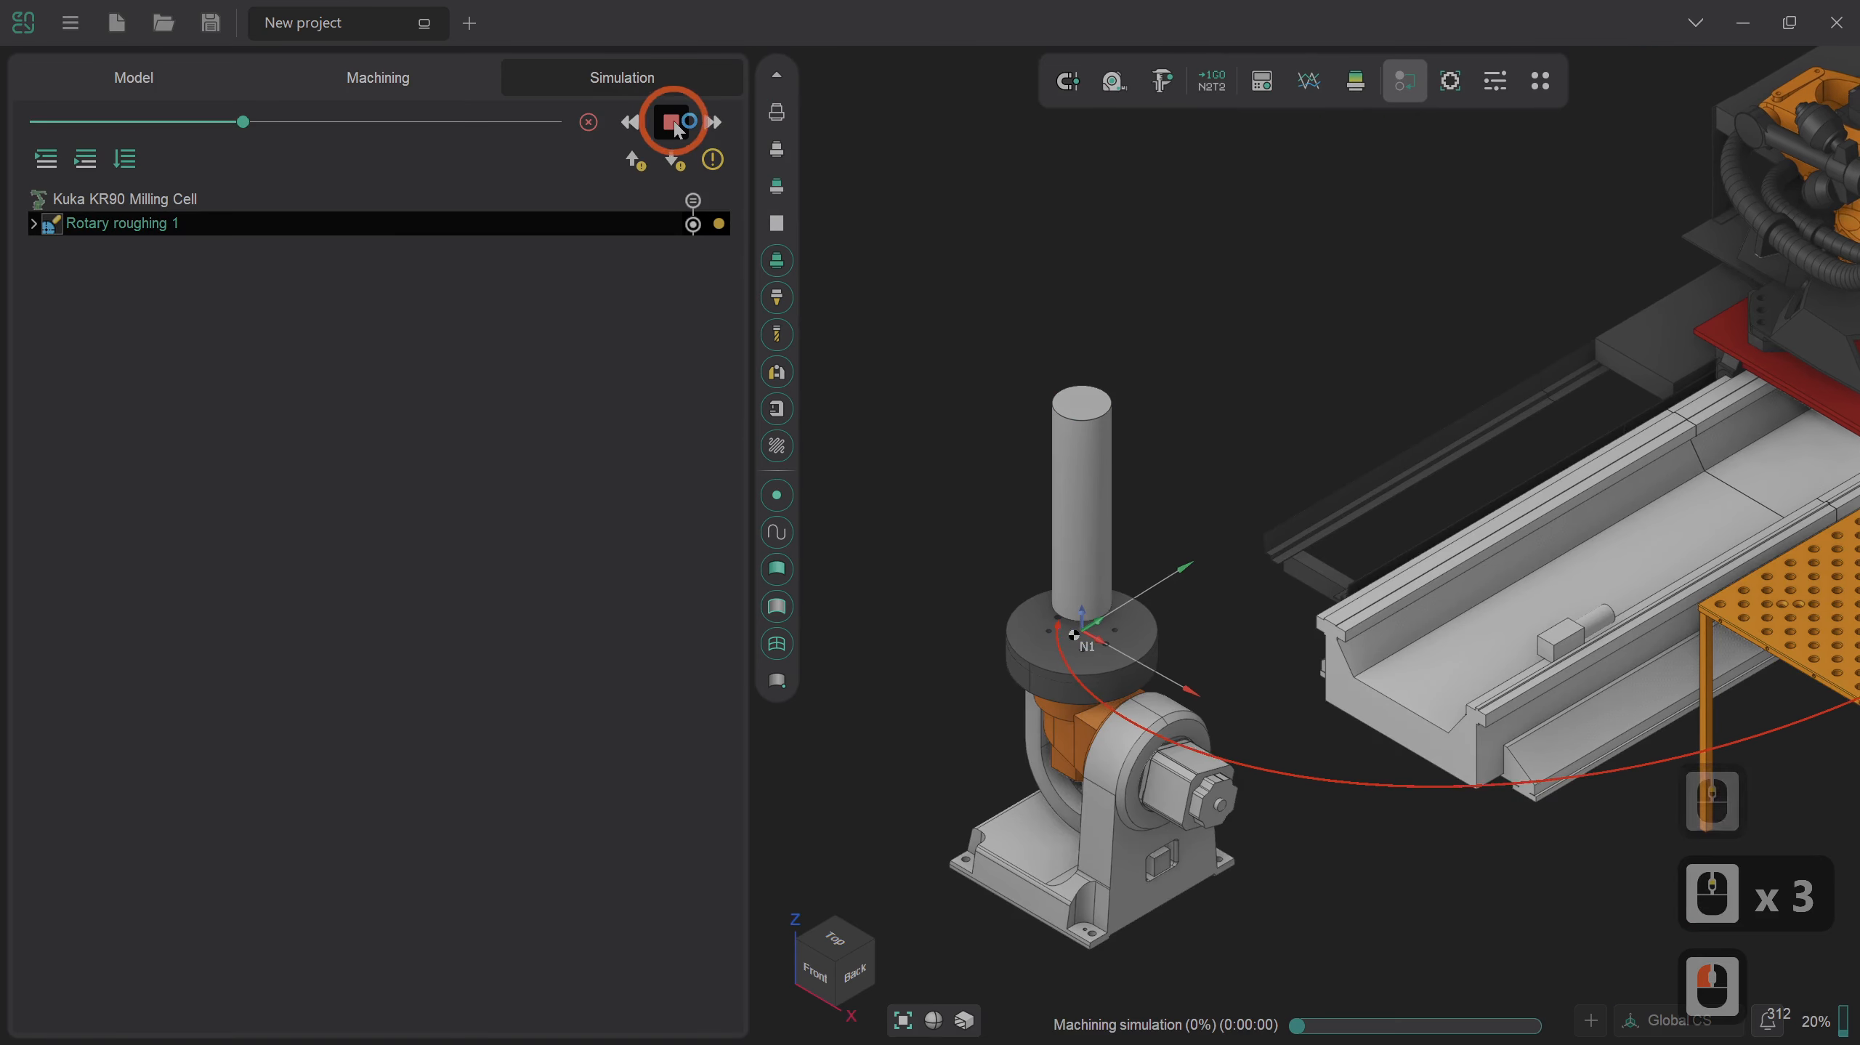
{"action": "left_click", "coordinate": [822, 299]}
{"action": "scroll", "coordinate": [875, 441], "scroll_direction": "down", "scroll_amount": 2}
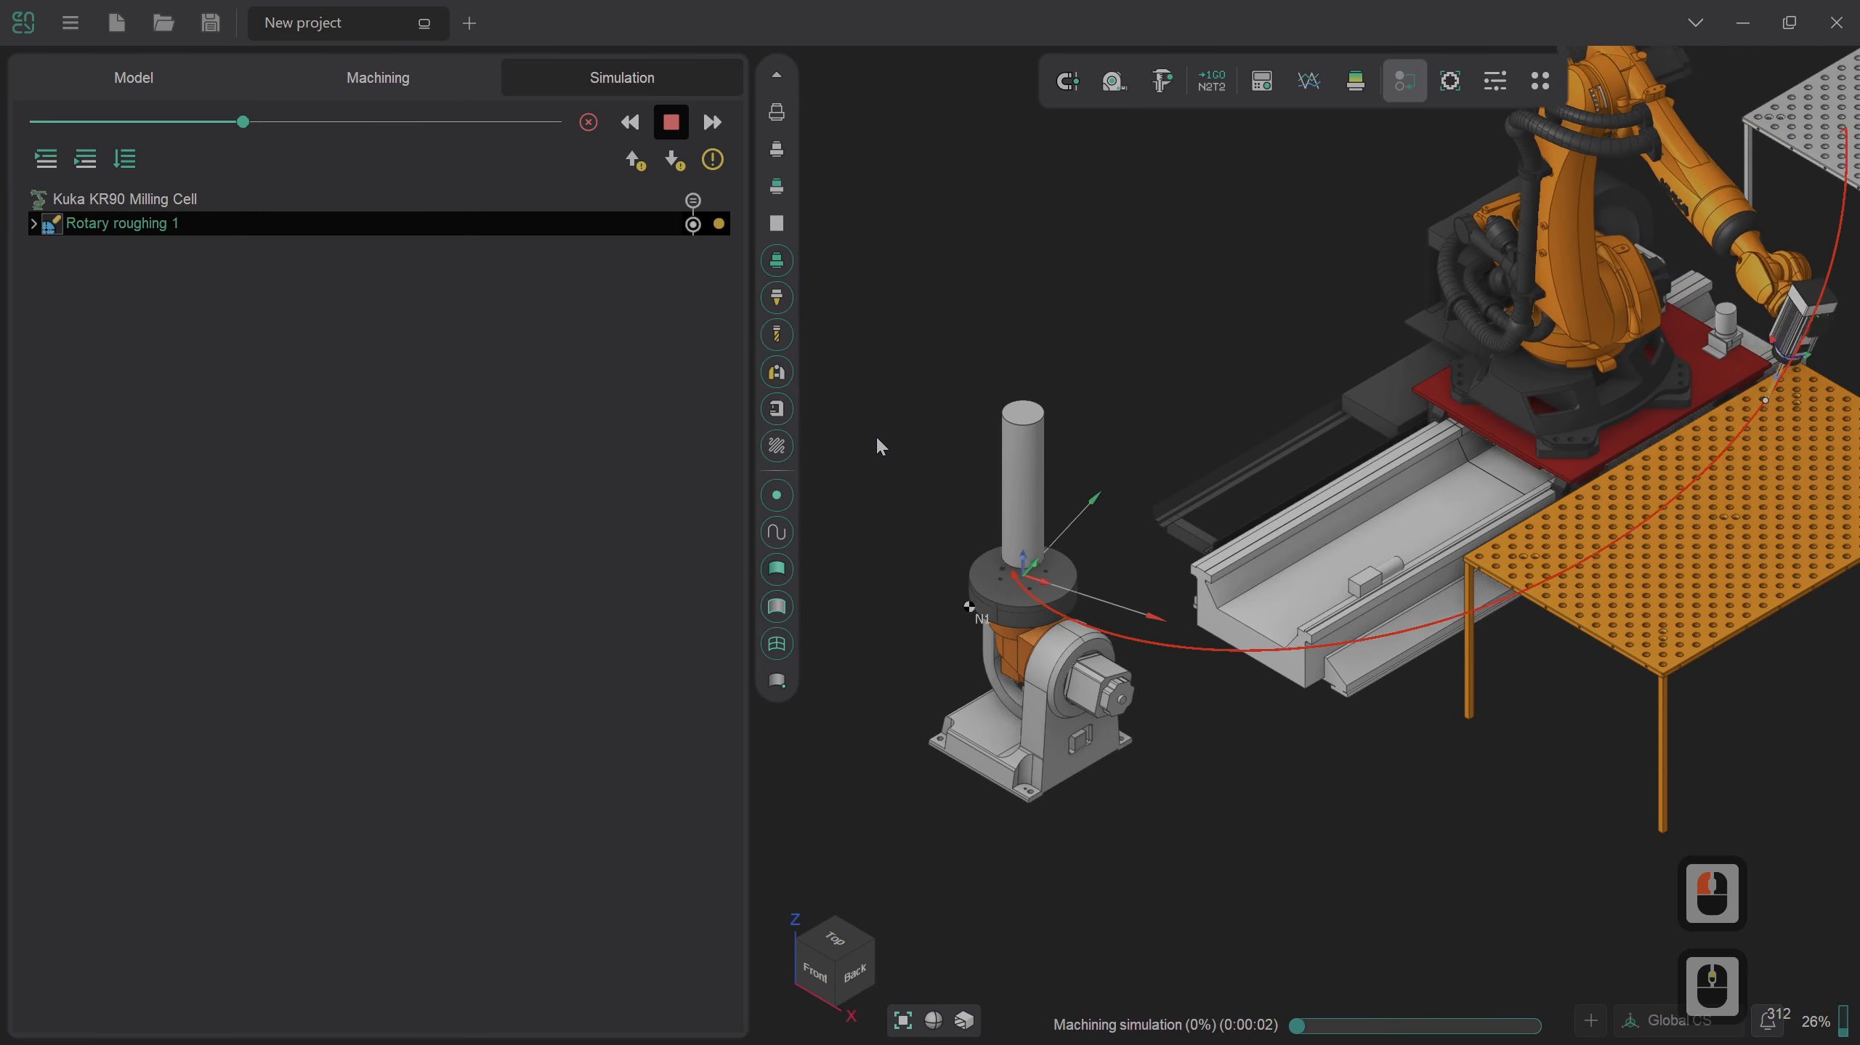
{"action": "scroll", "coordinate": [875, 434], "scroll_direction": "up", "scroll_amount": 2}
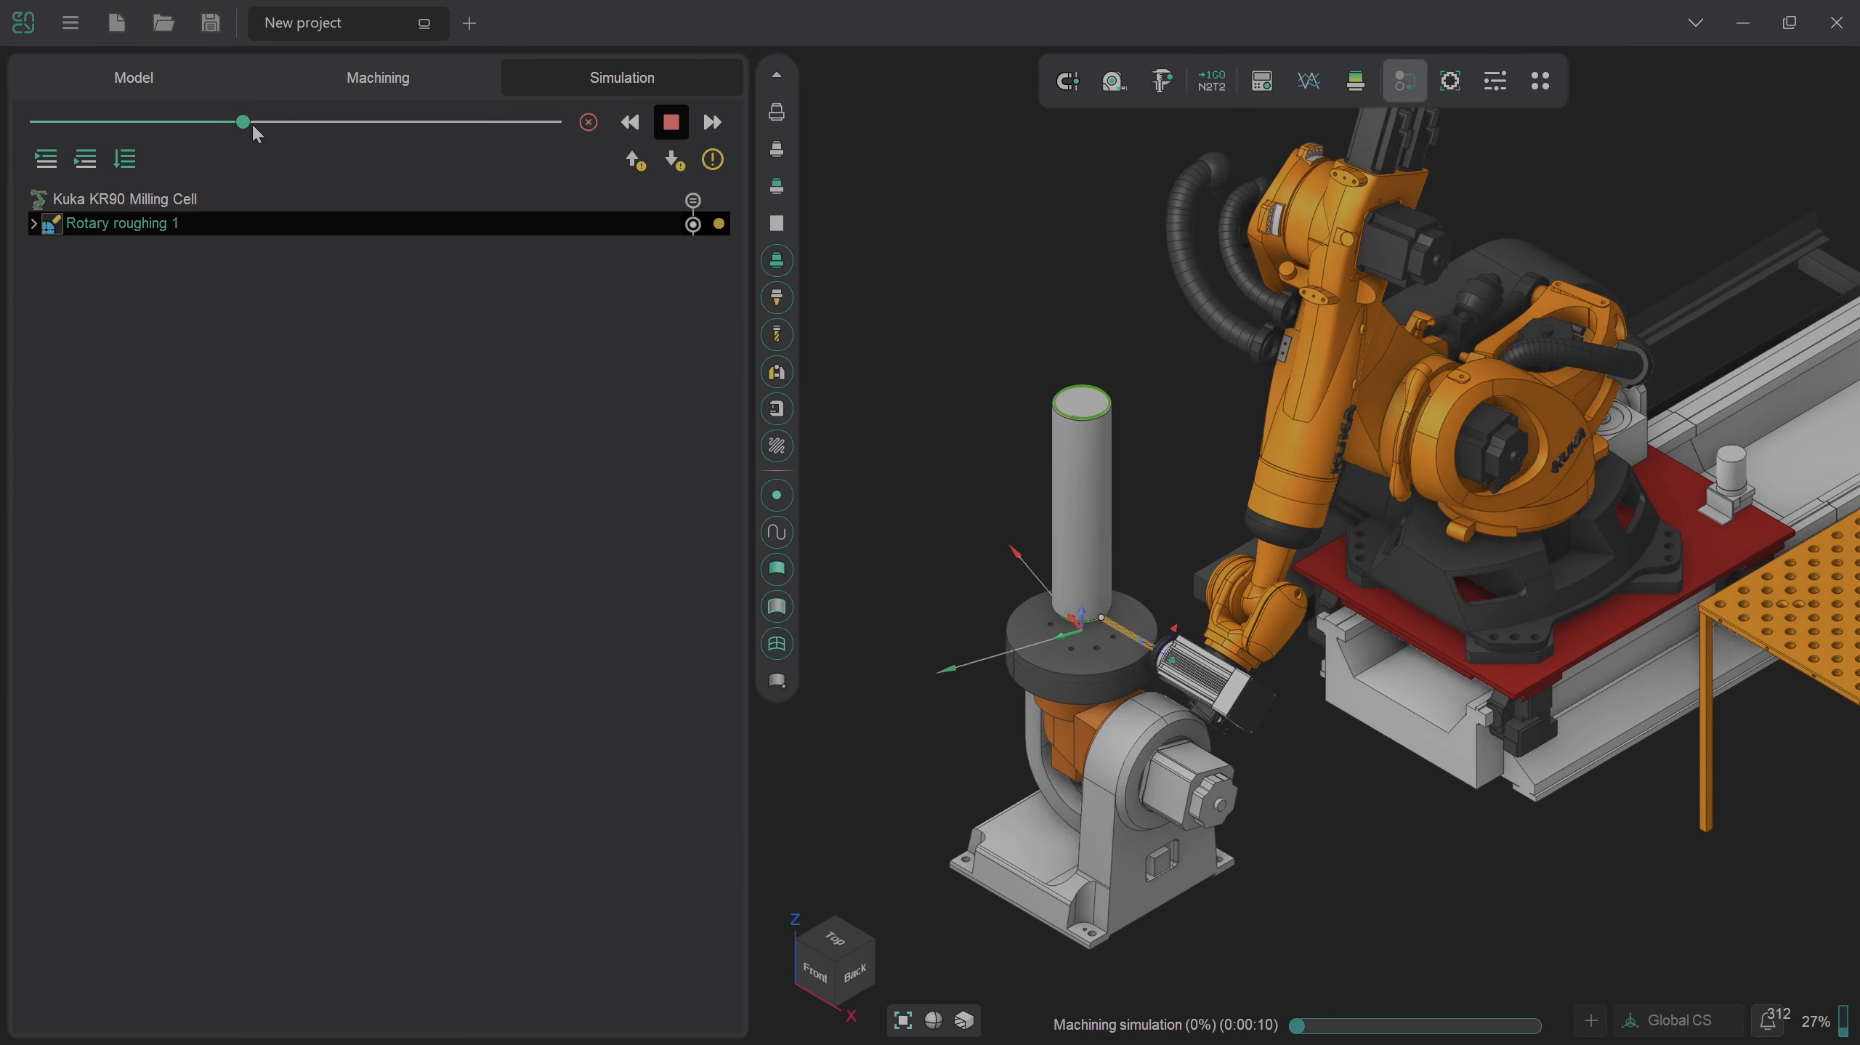
{"action": "left_click_drag", "start_coordinate": [243, 122], "coordinate": [570, 124]}
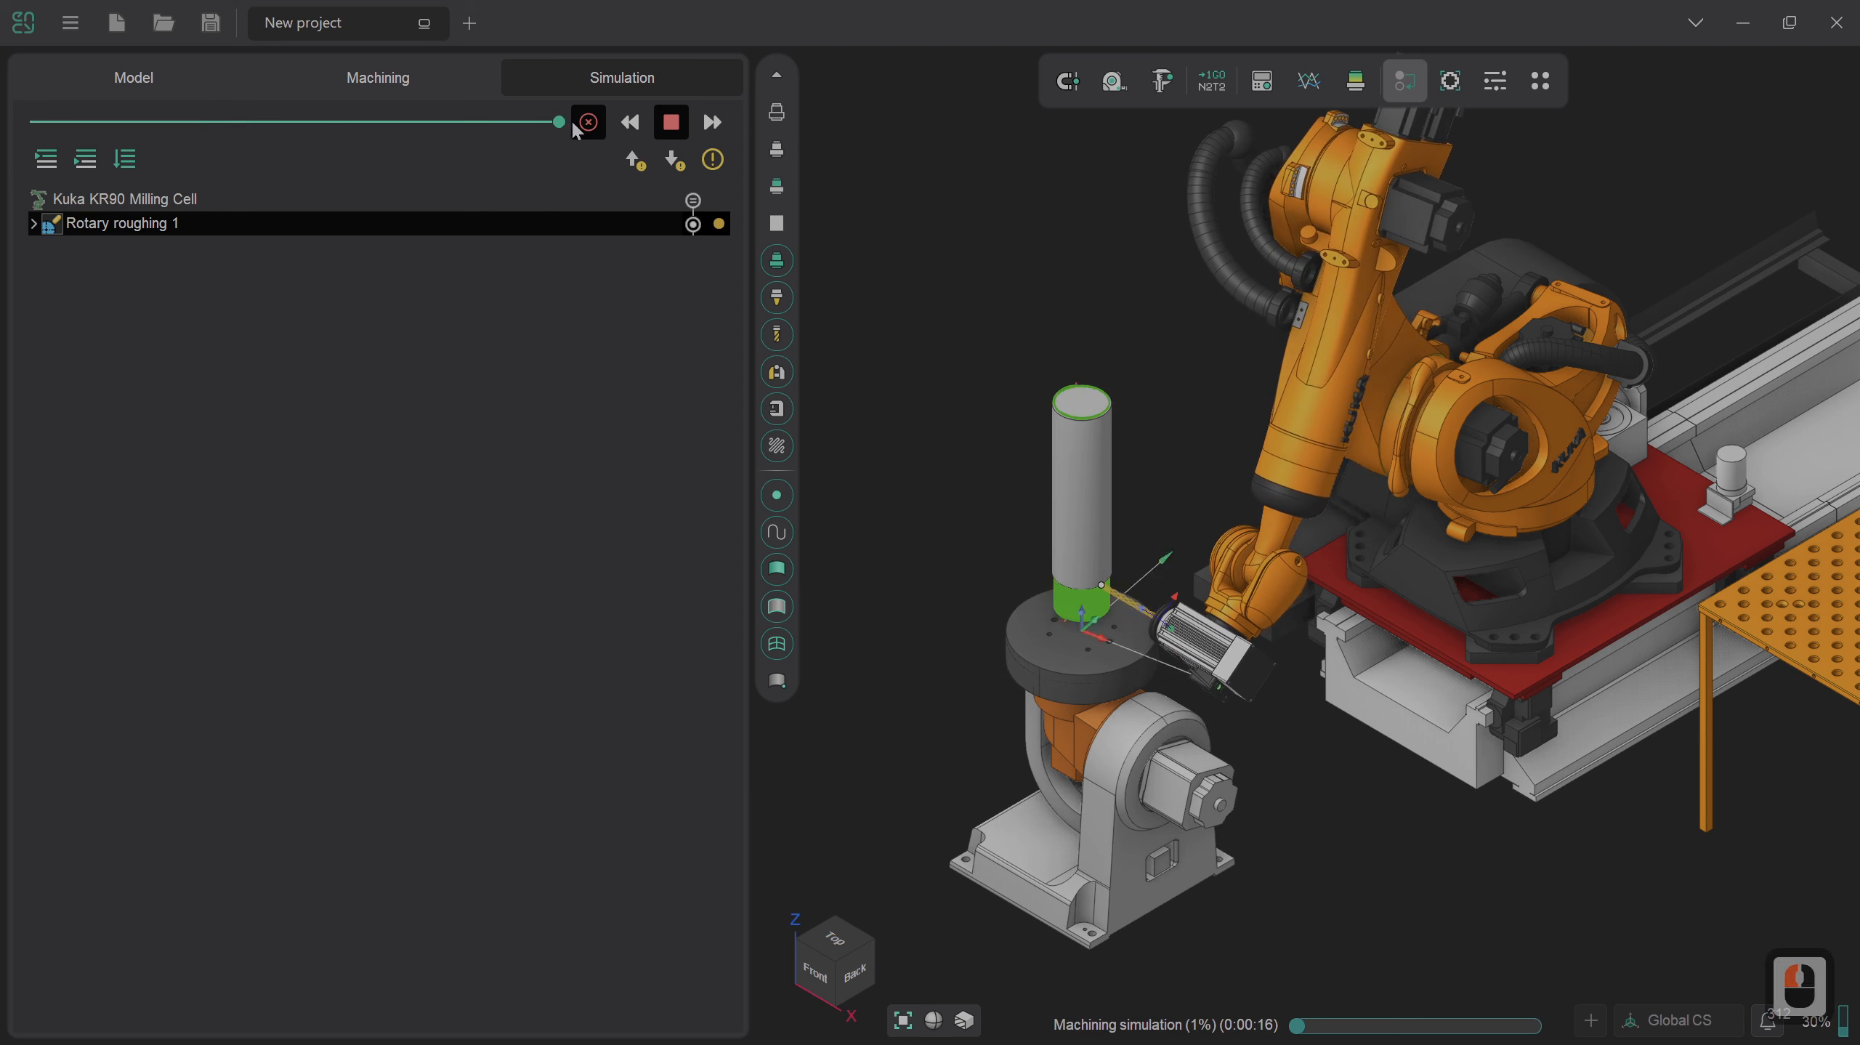